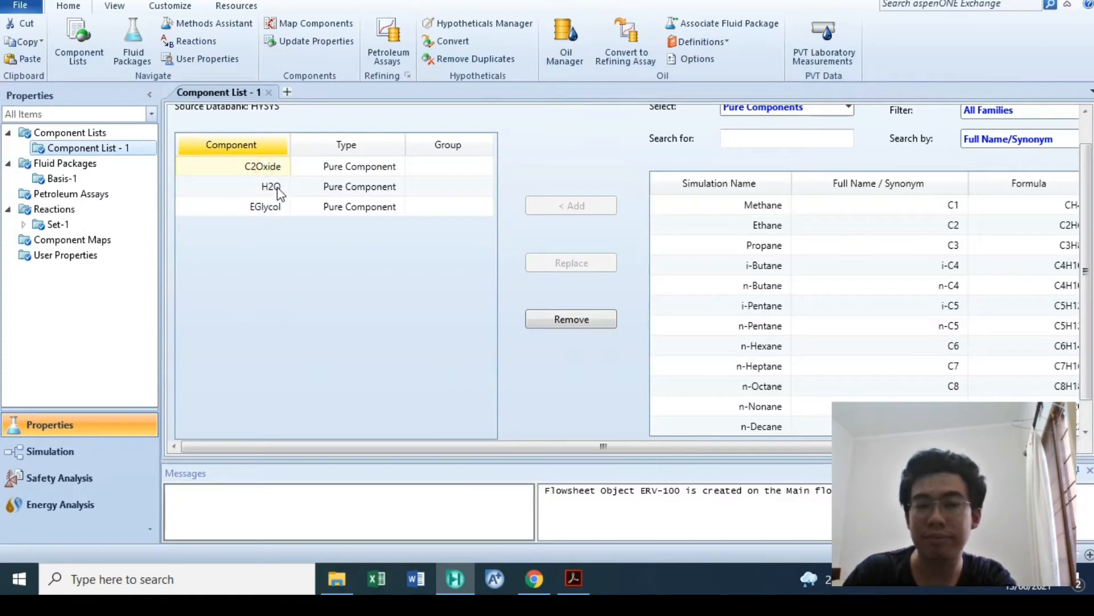
Step: Review the components in Component List - 1 and the property package selected for fluid package Basis-1
double_click(271, 187)
left_click(356, 144)
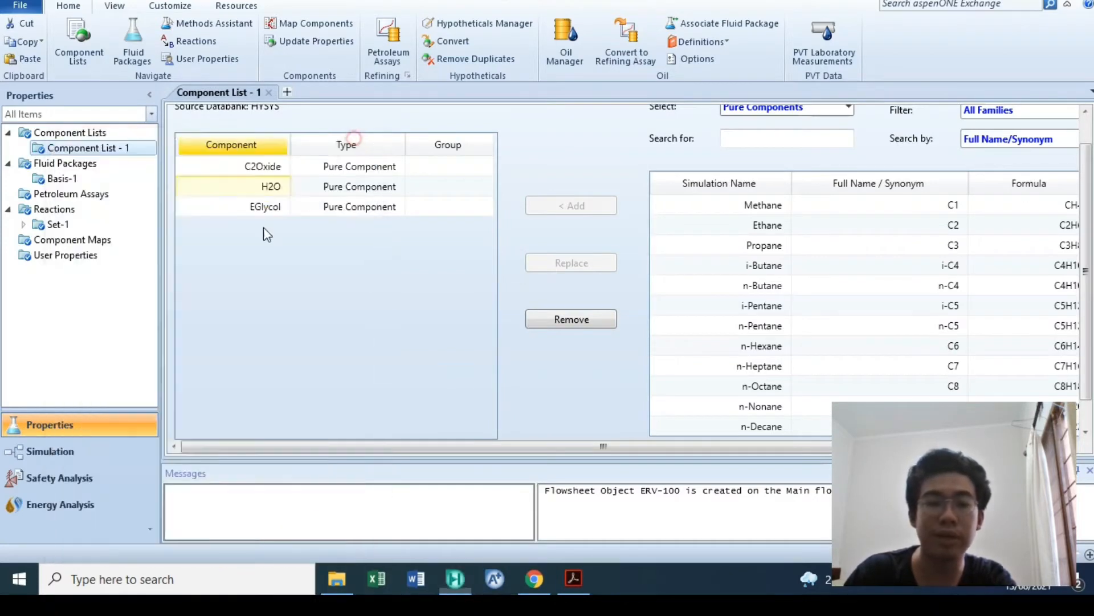
left_click(247, 210)
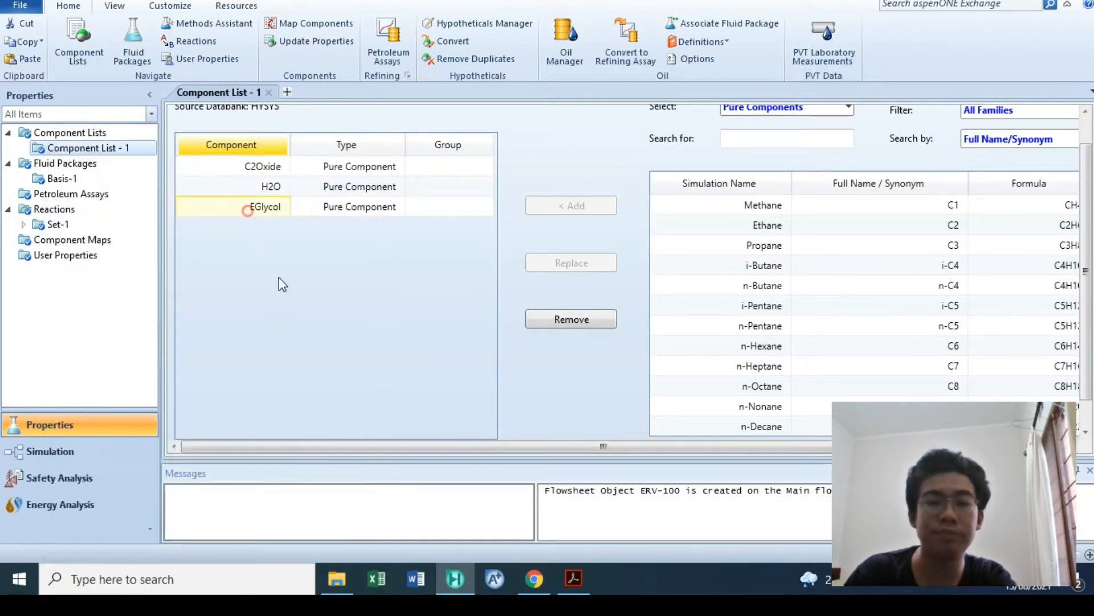
left_click(54, 180)
scroll(234, 354, "down", 2)
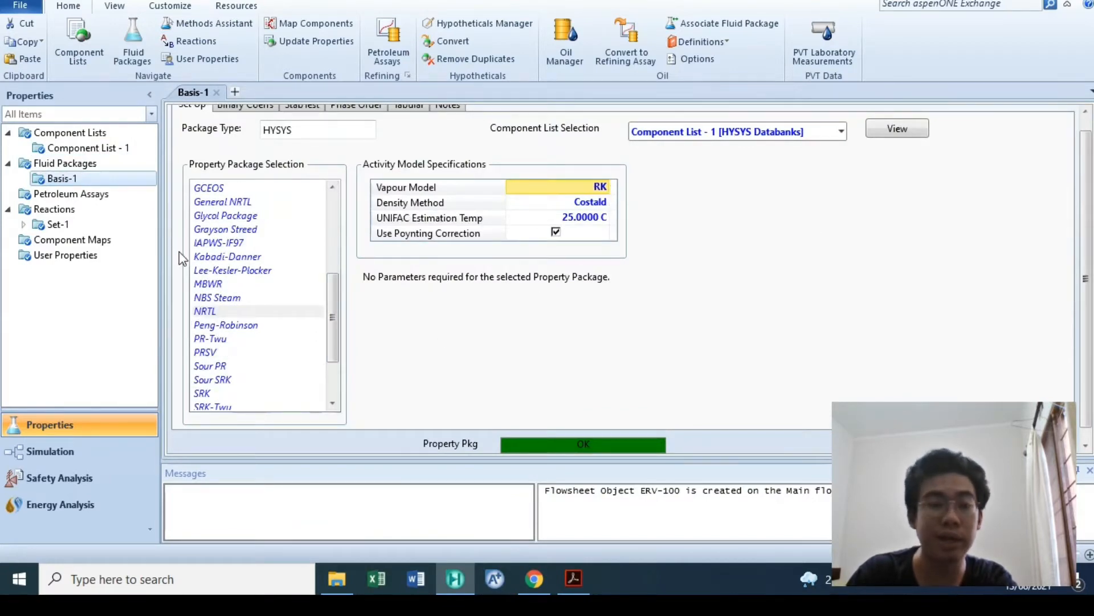
Step: Inspect the stoichiometry, basis and phase of equilibrium reaction Rxn-1 in reaction set Set-1, and close its window
left_click(116, 224)
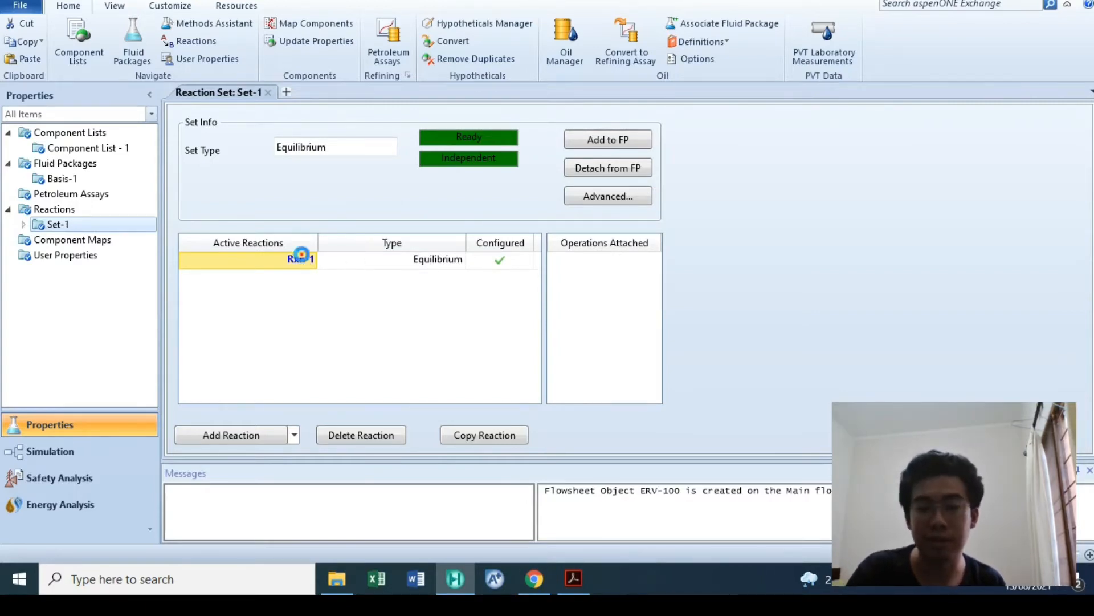
double_click(300, 258)
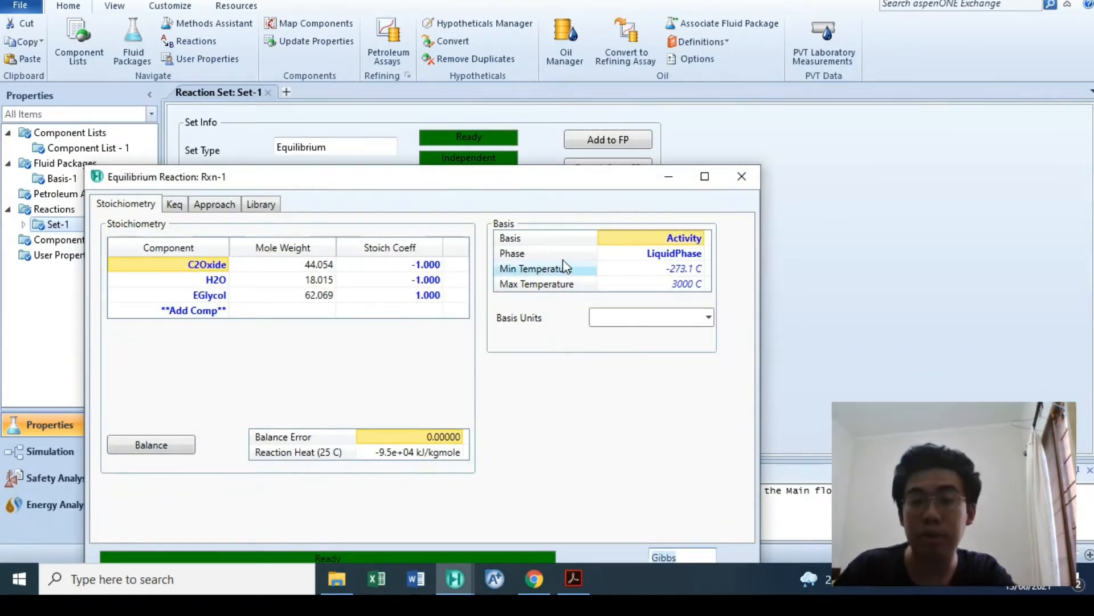
left_click(541, 254)
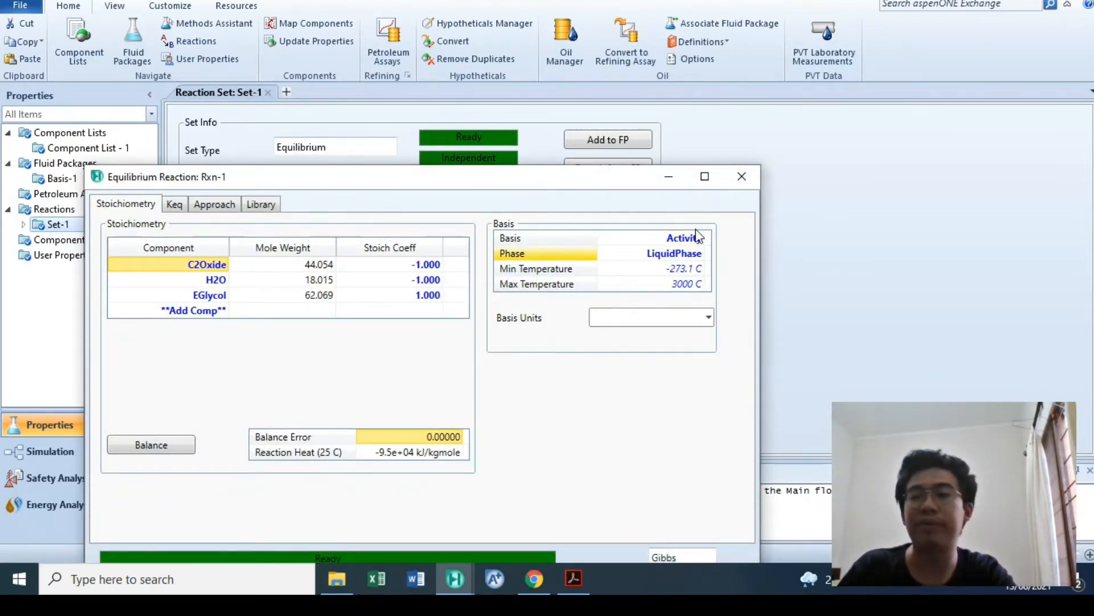
left_click(699, 257)
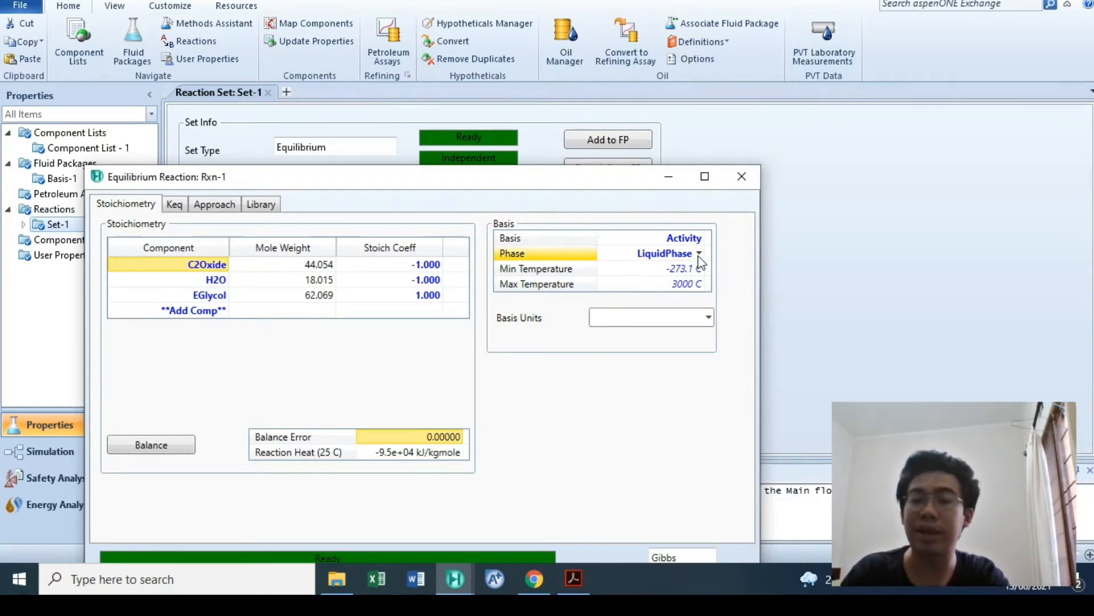
left_click(742, 176)
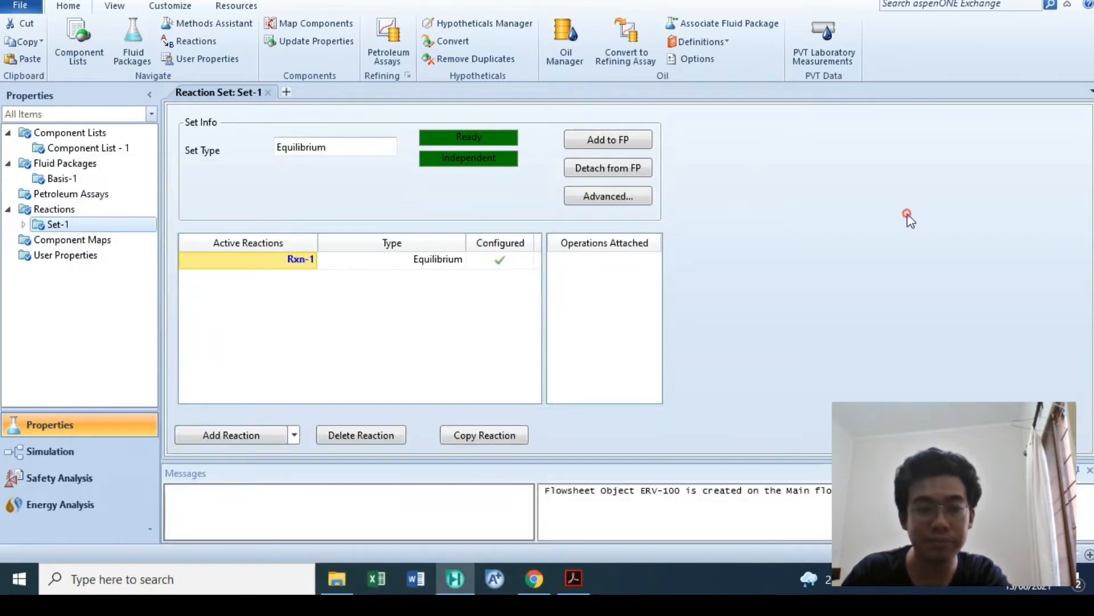
Step: Switch to the simulation environment, place an Equilibrium Reactor on the flowsheet and open its properties
left_click(64, 461)
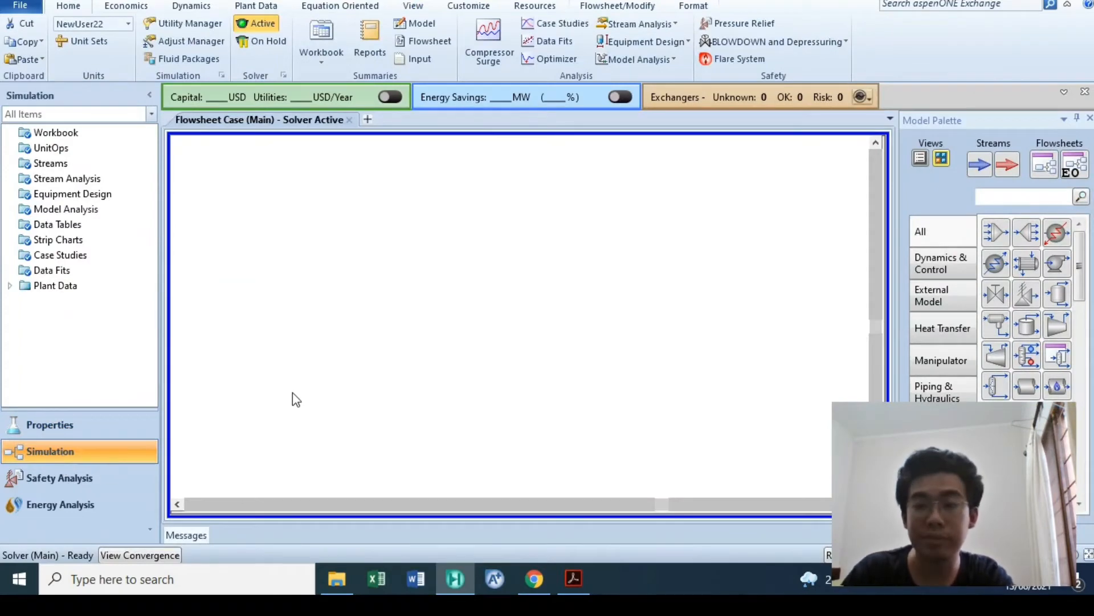
left_click(1023, 197)
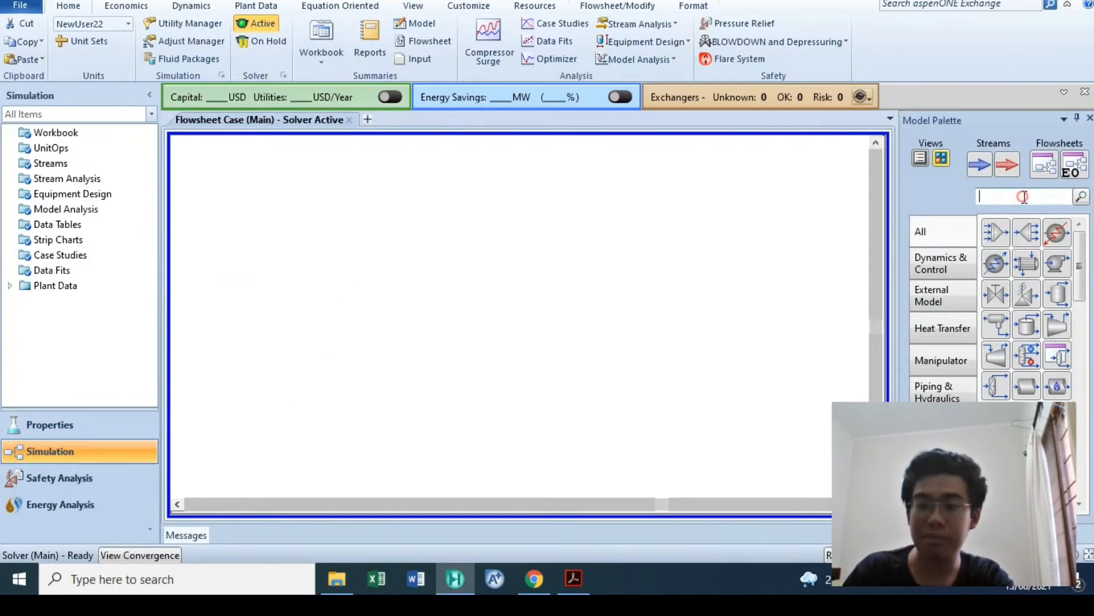
type("equi")
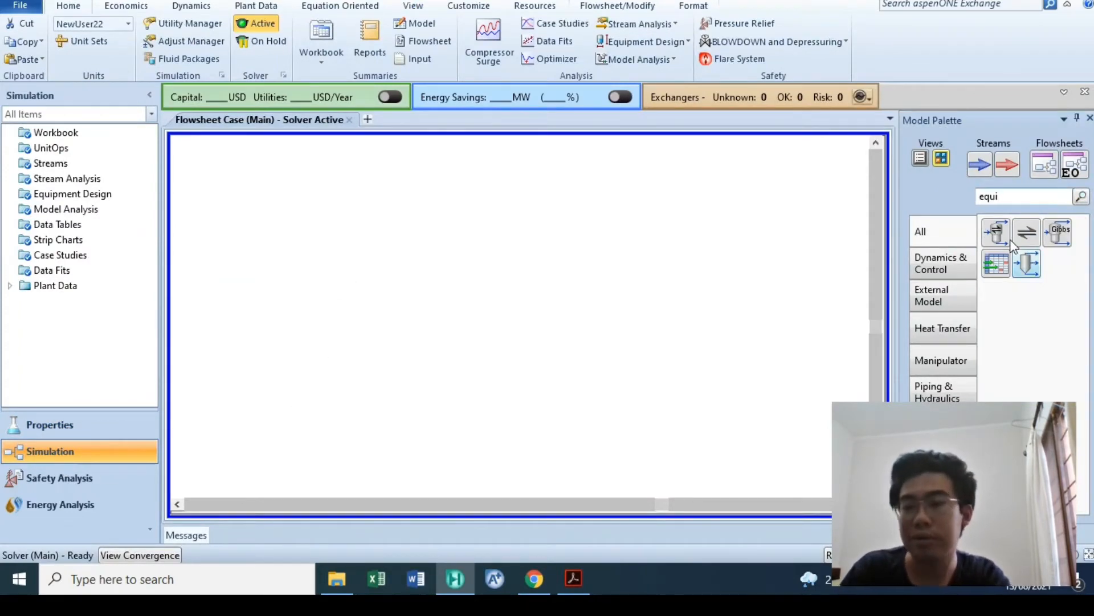
left_click_drag(998, 232, 484, 319)
double_click(505, 266)
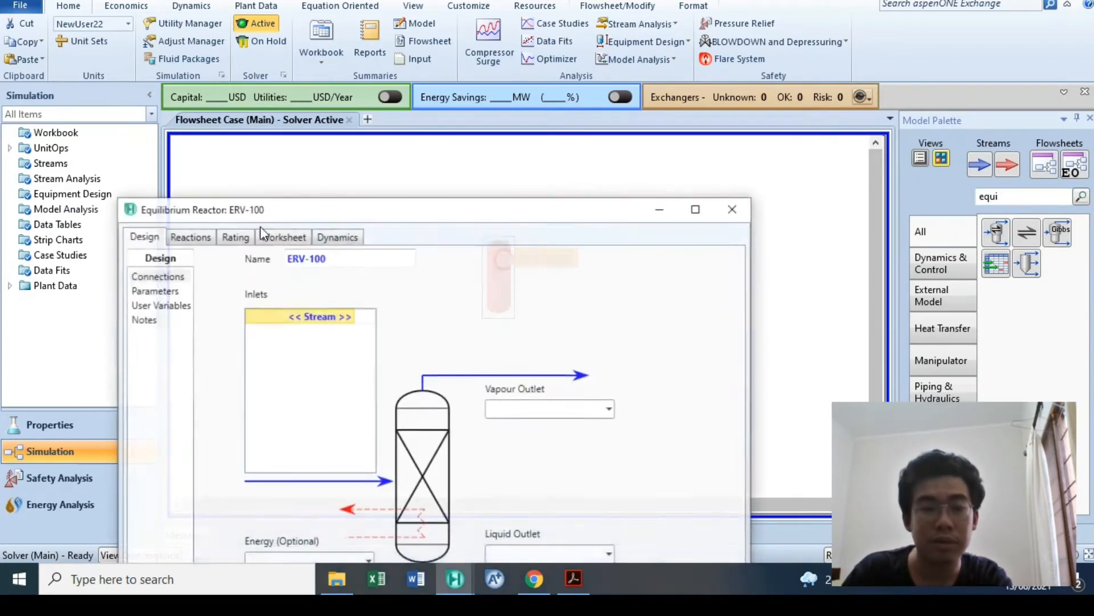
Step: Add two inlet streams named Eth-Ox and H2O to the equilibrium reactor
type("Eth")
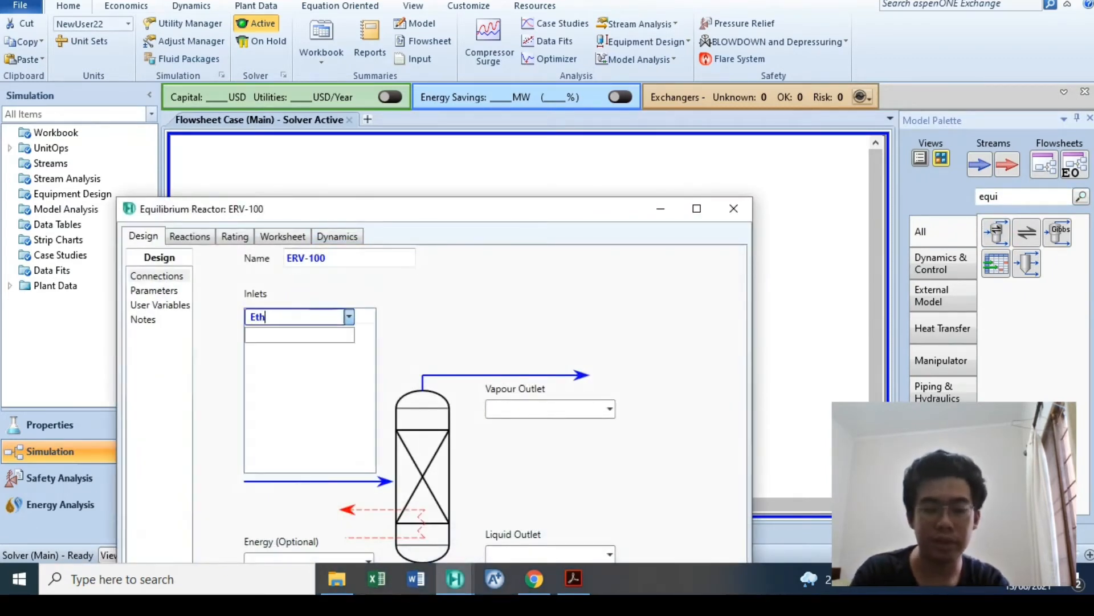
type("-o")
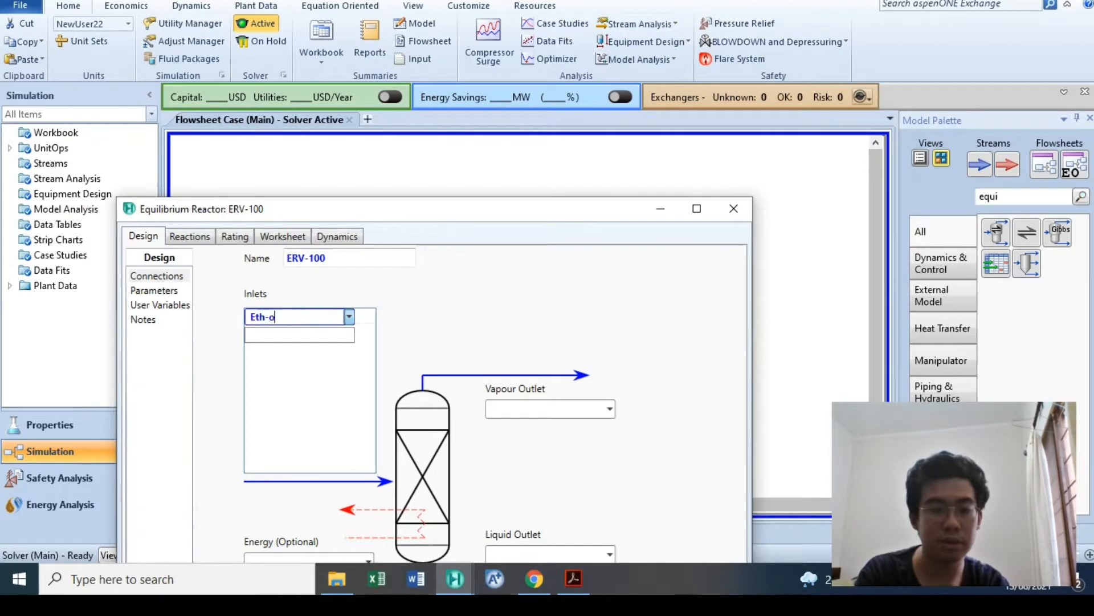
type("x")
key("Return")
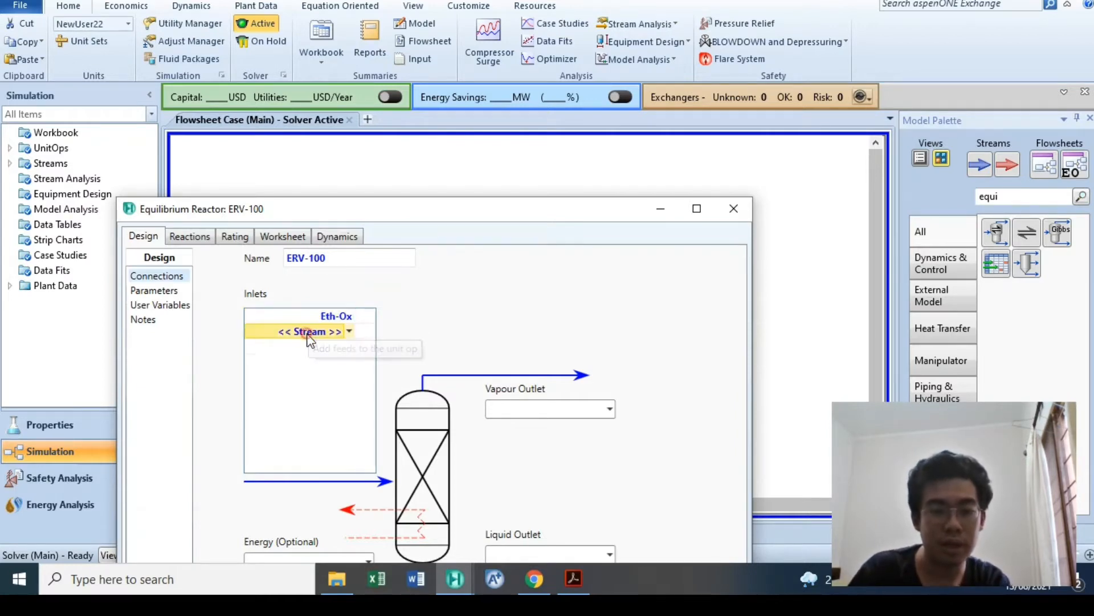
type("H2O")
key("Return")
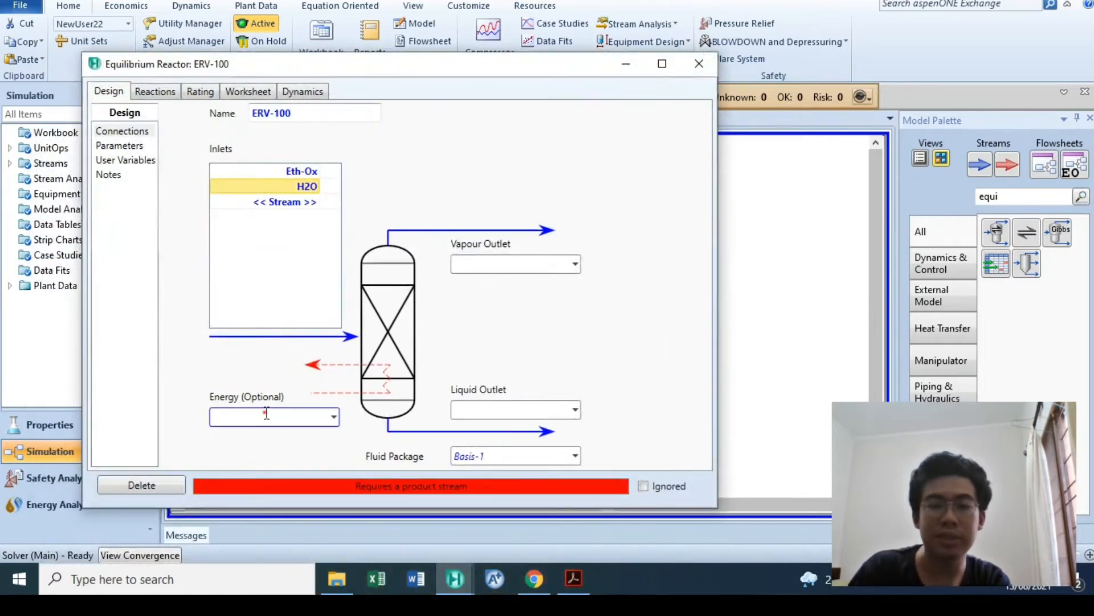
Step: Name the reactor's vapour outlet stream vap and its liquid outlet stream liq
left_click(480, 263)
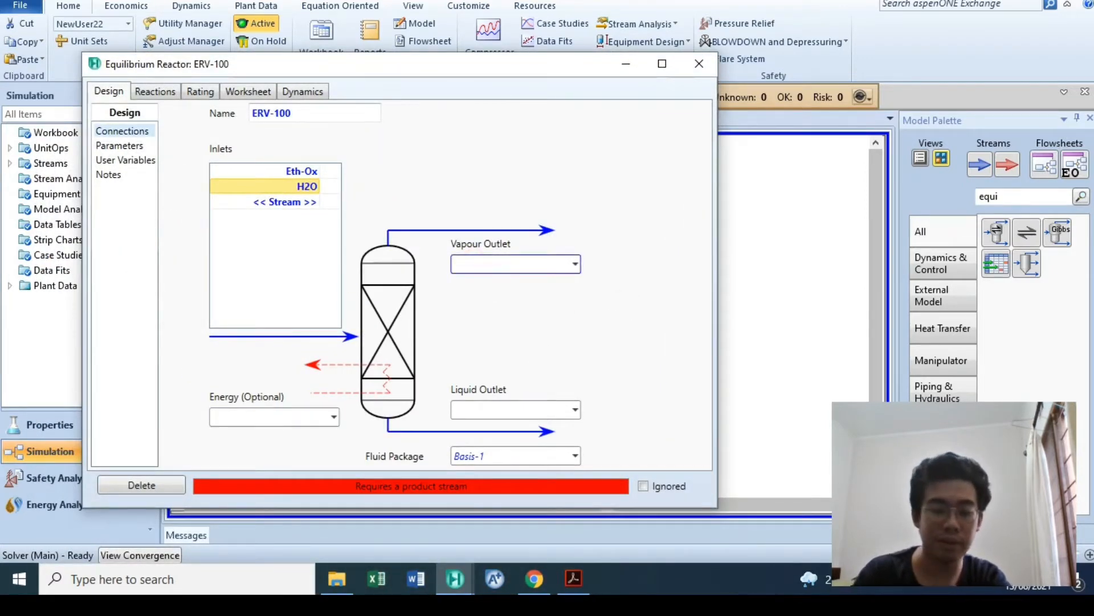
left_click(494, 406)
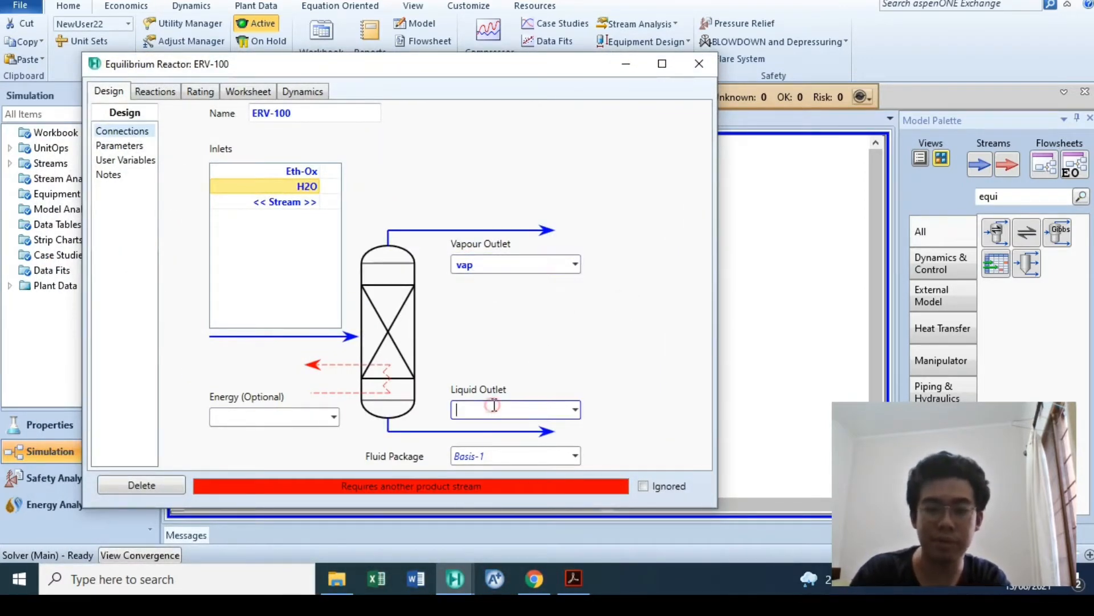
type("liq")
Step: Assign reaction set Set-1 to the equilibrium reactor
left_click(154, 92)
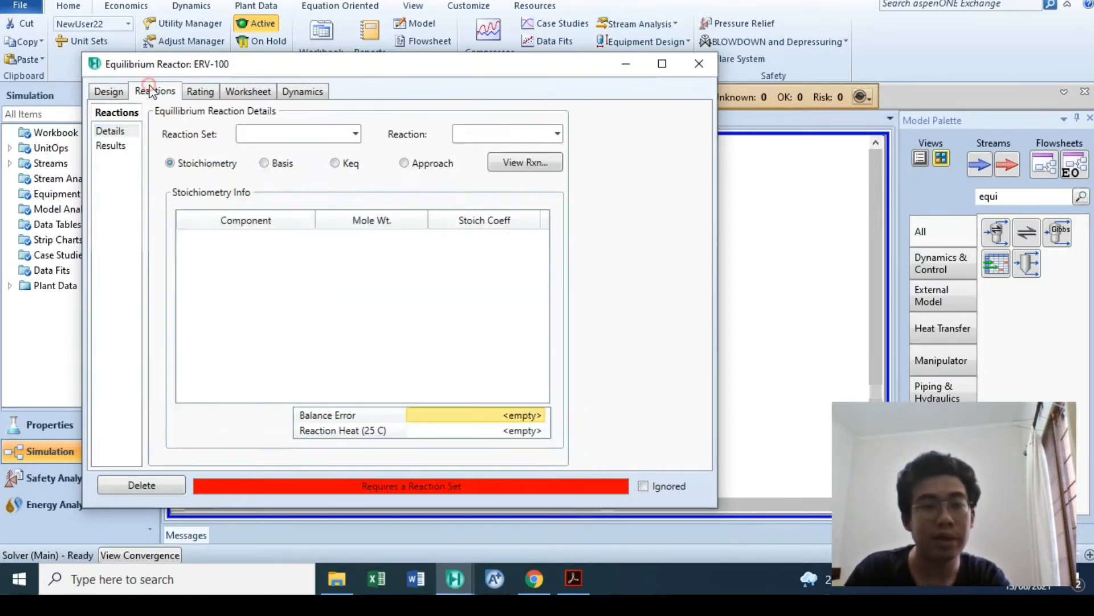
left_click(355, 134)
left_click(344, 152)
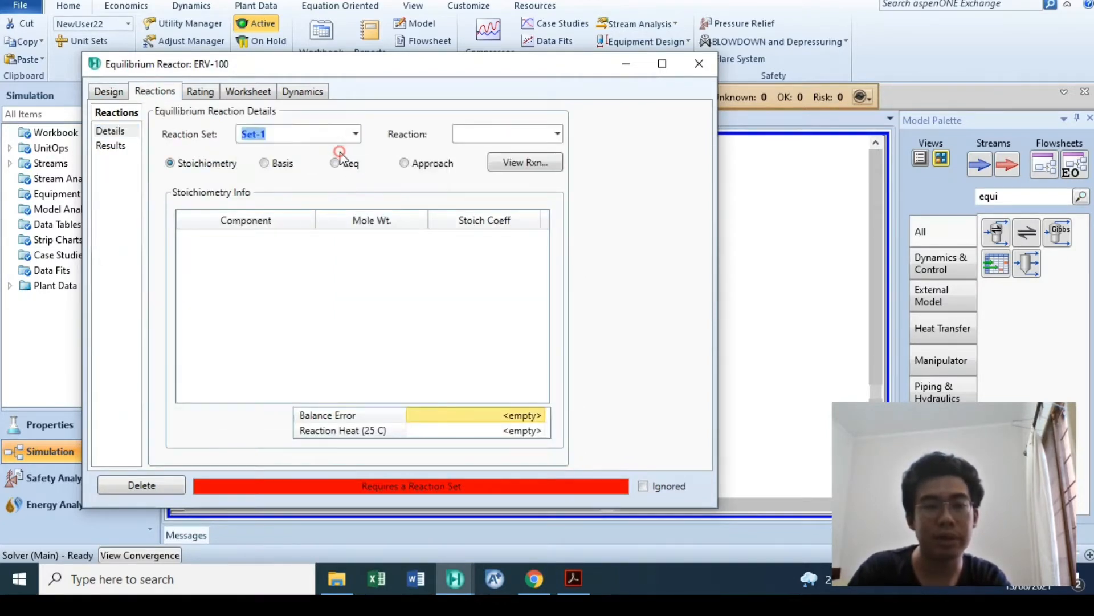
Step: Set the Eth-Ox stream composition to a C2Oxide mole fraction of 1 in the reactor worksheet
left_click(199, 91)
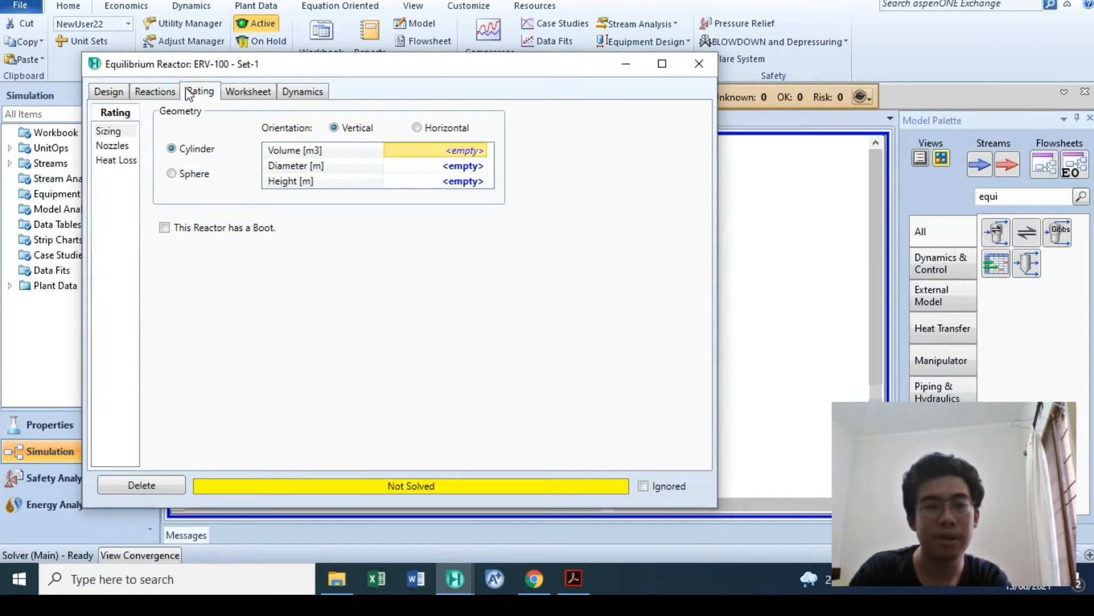
left_click(247, 91)
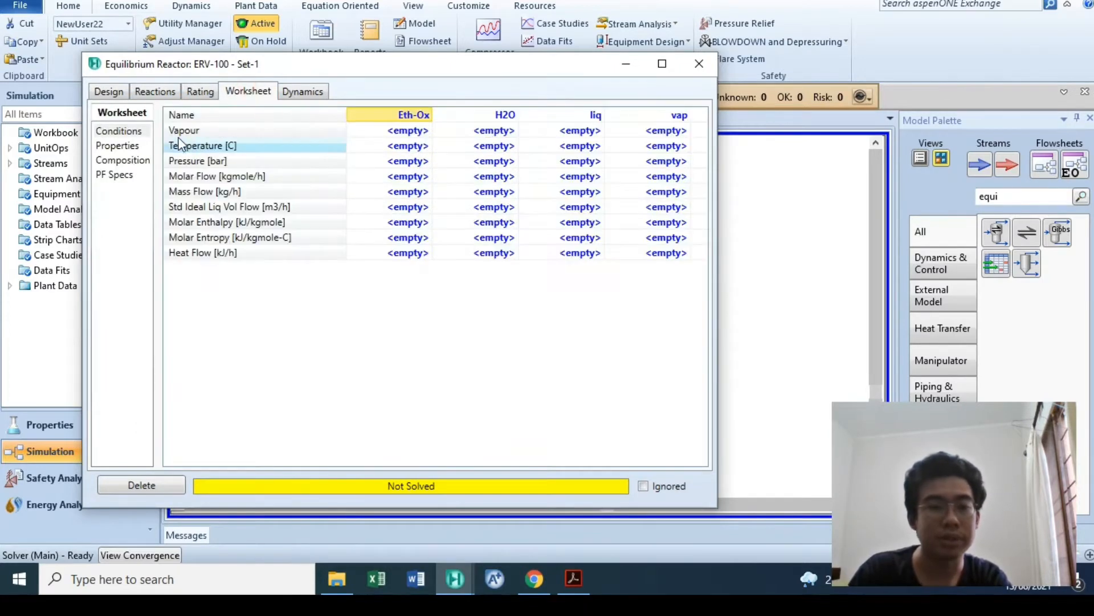
left_click(143, 162)
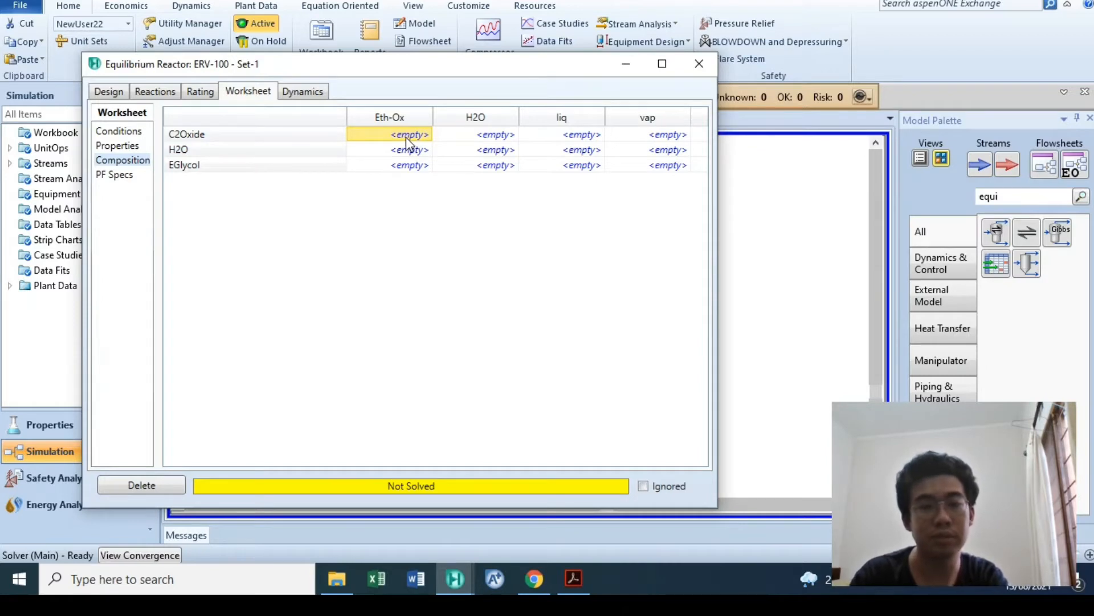
type("1")
key("Return")
left_click(661, 436)
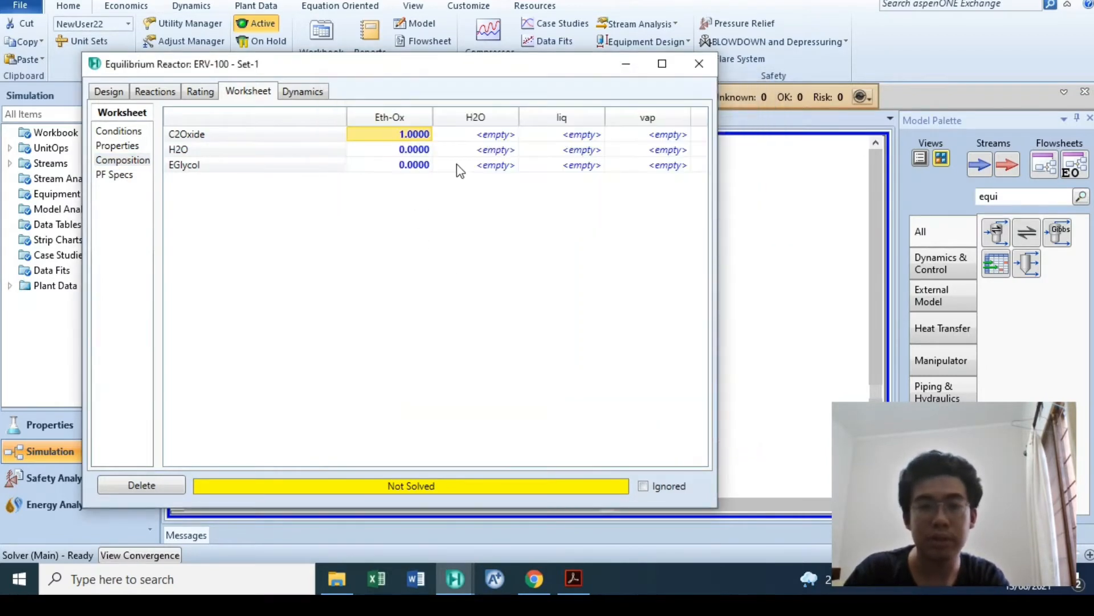
Step: Set the H2O stream composition to an H2O mole fraction of 1
left_click(476, 148)
type("1")
key("Return")
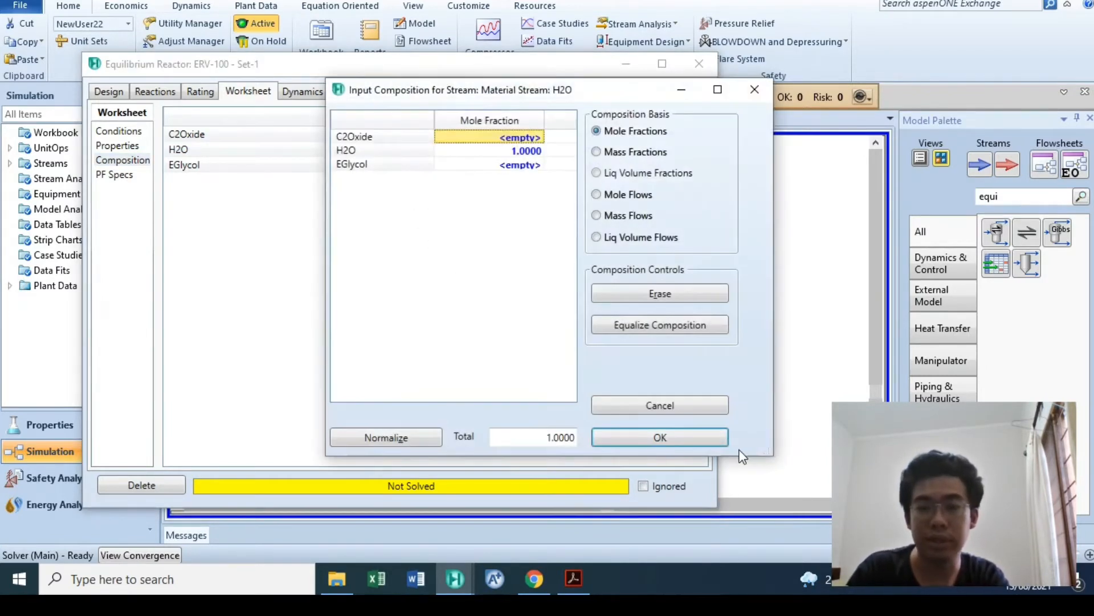
left_click(656, 432)
Step: Set the temperature of both inlet streams, Eth-Ox and H2O, to 25 C in the worksheet conditions
left_click(119, 131)
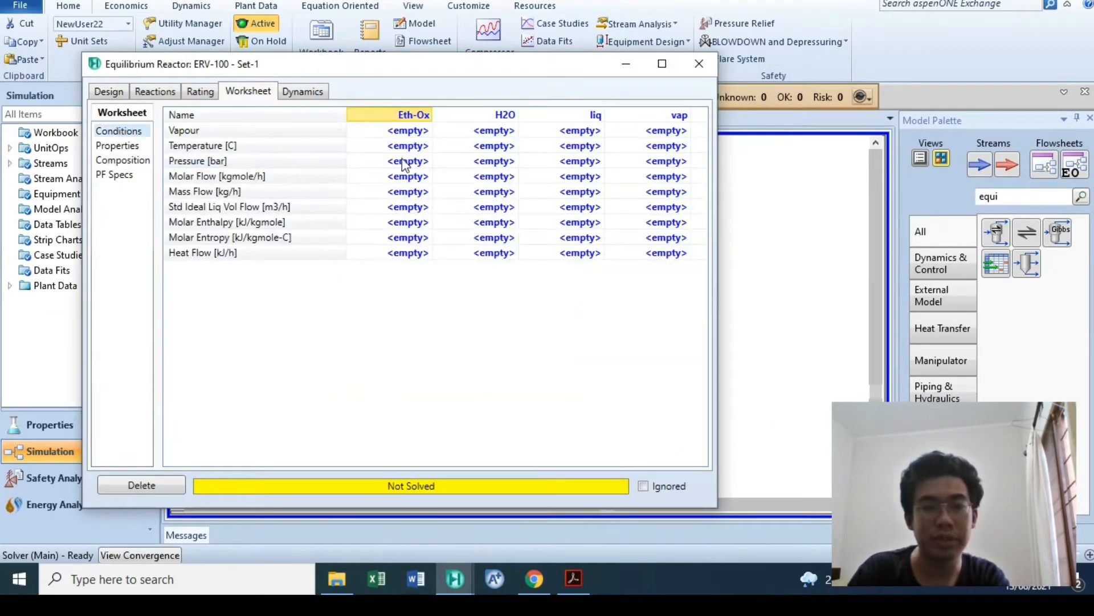
left_click(411, 146)
type("25")
key("Return")
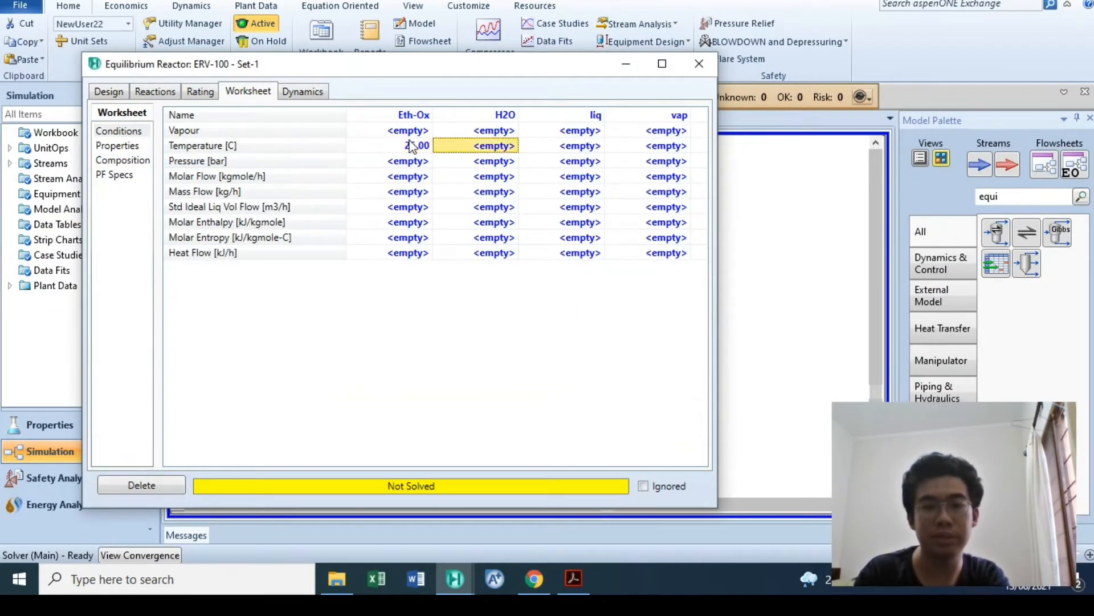
type("25")
key("Down")
Step: Set the pressure of the Eth-Ox and H2O inlet streams to 30 bar
key("Left")
type("1")
key("Return")
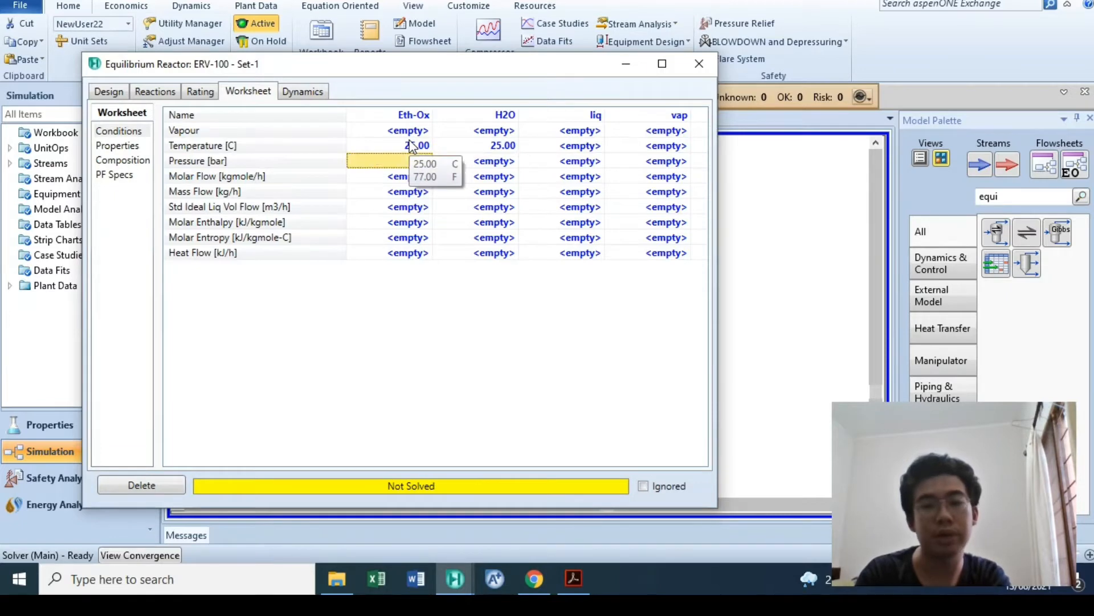
key("Right")
type("30")
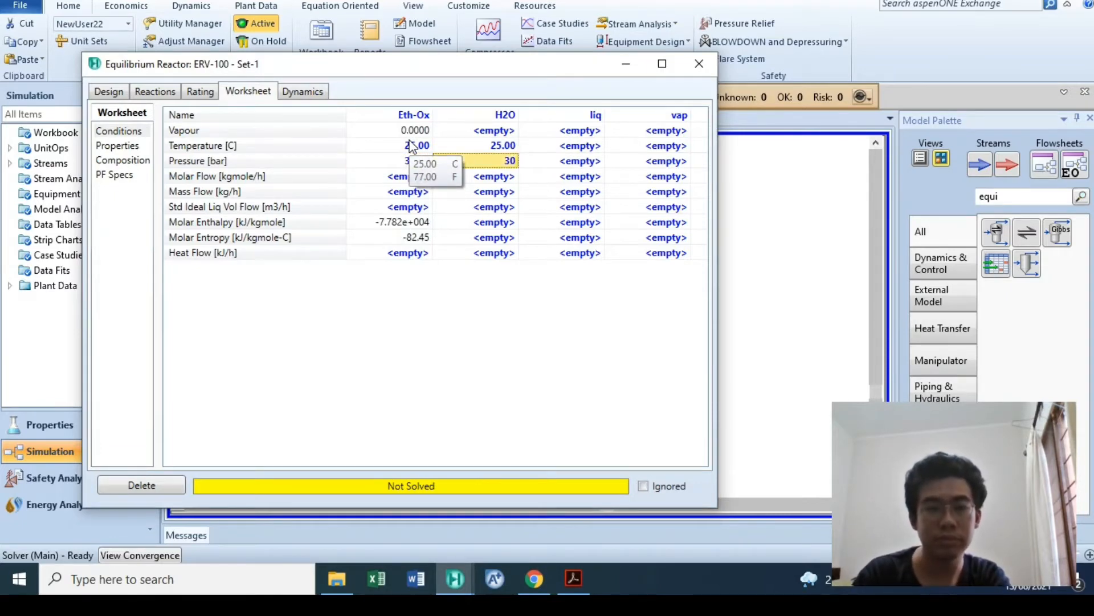
key("Return")
Step: Consult the problem statement in Simulkuy #14.pdf for the feed requirements and set the Eth-Ox mass flow to 100 kg/h
left_click(573, 578)
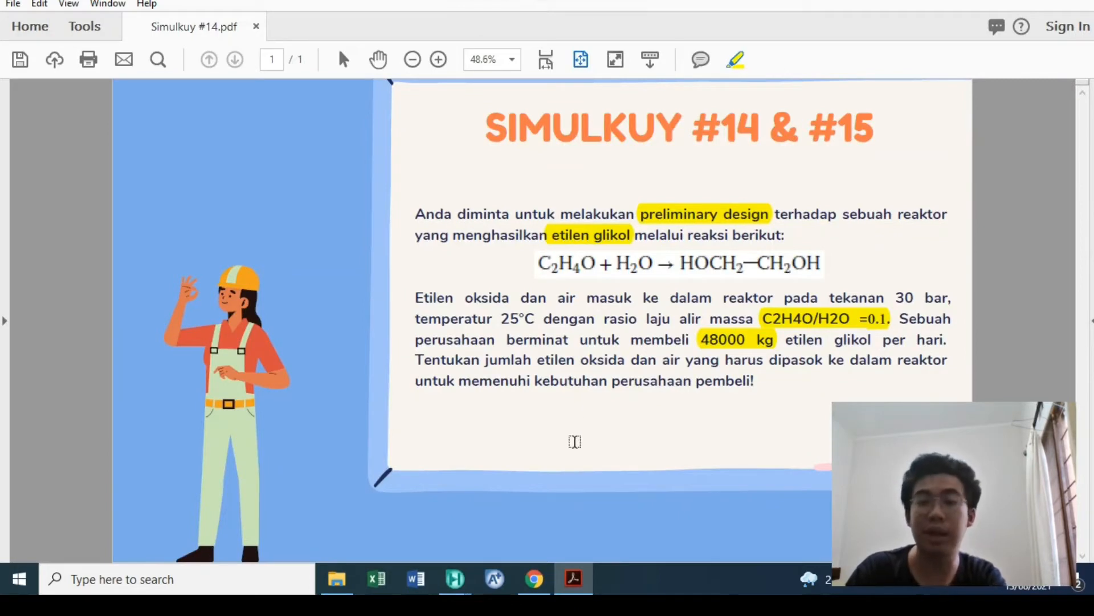
left_click(574, 581)
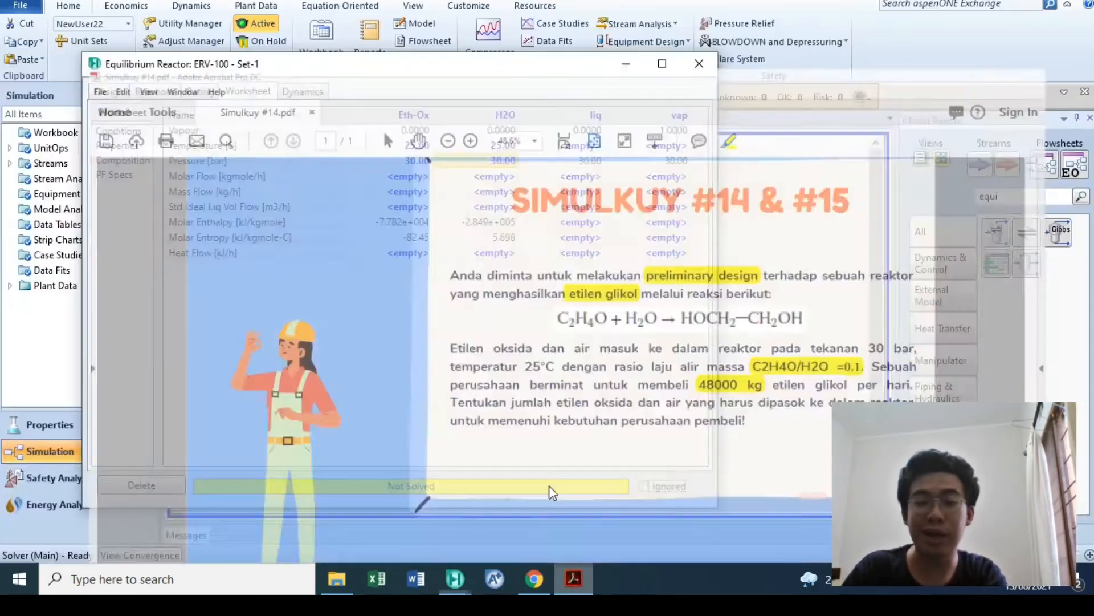
left_click(419, 192)
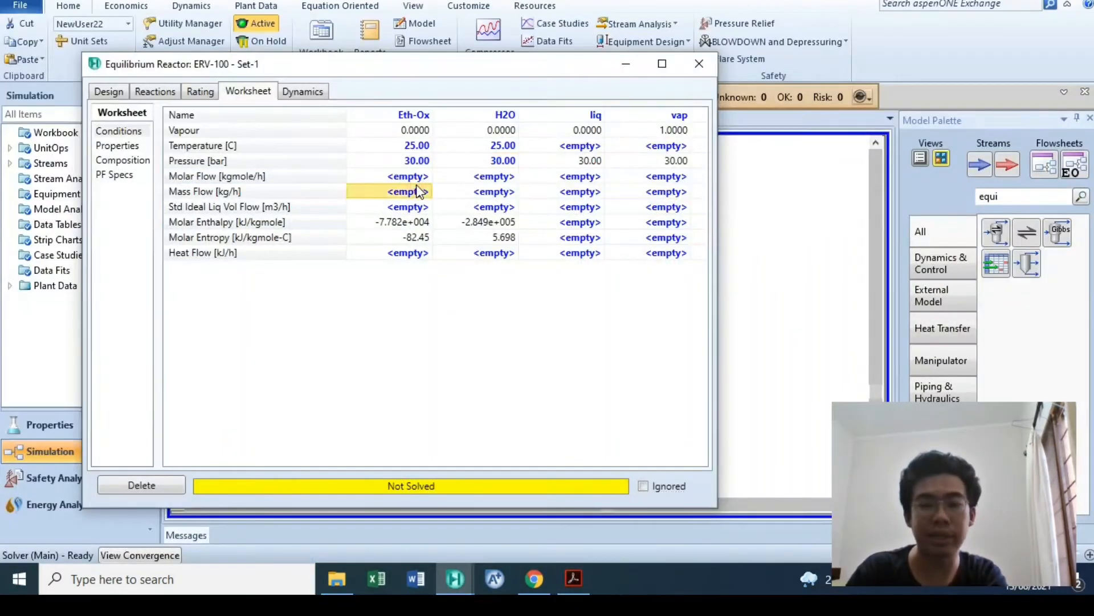
type("100")
key("Return")
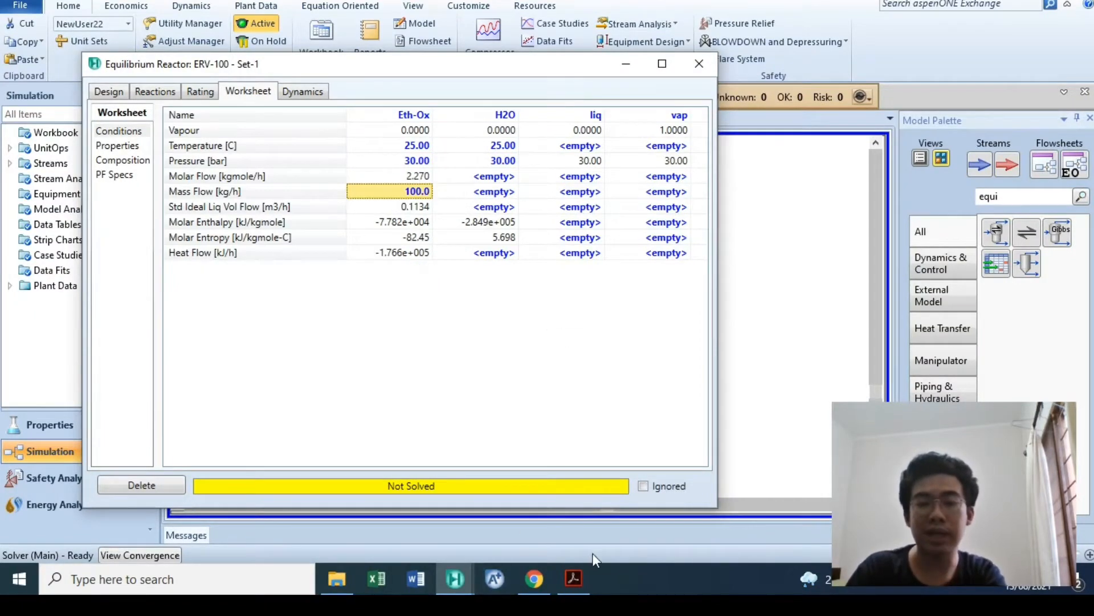
left_click(573, 578)
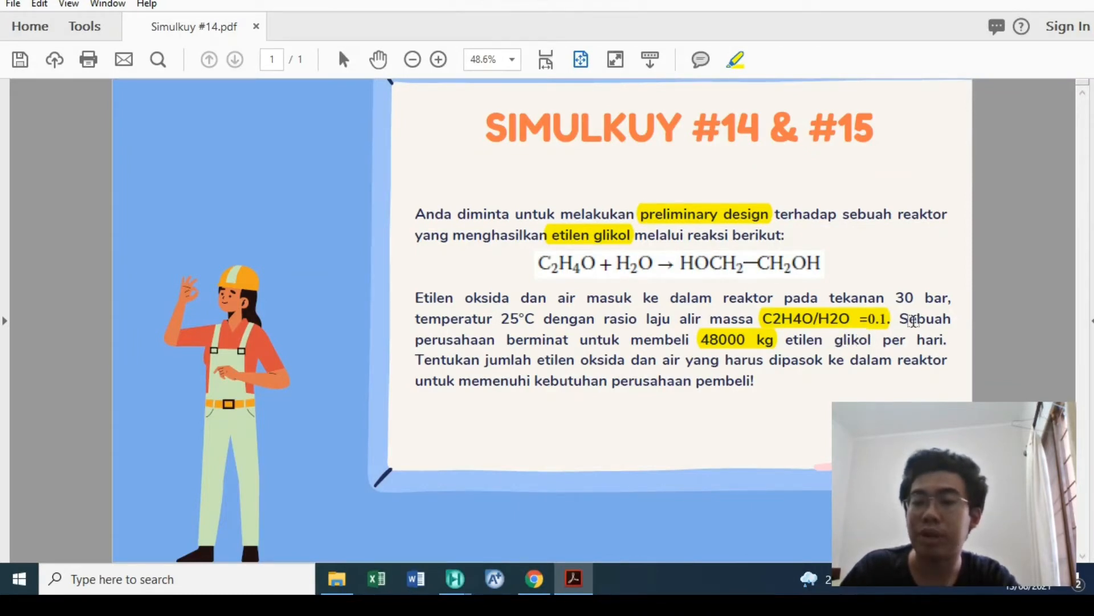
left_click(587, 582)
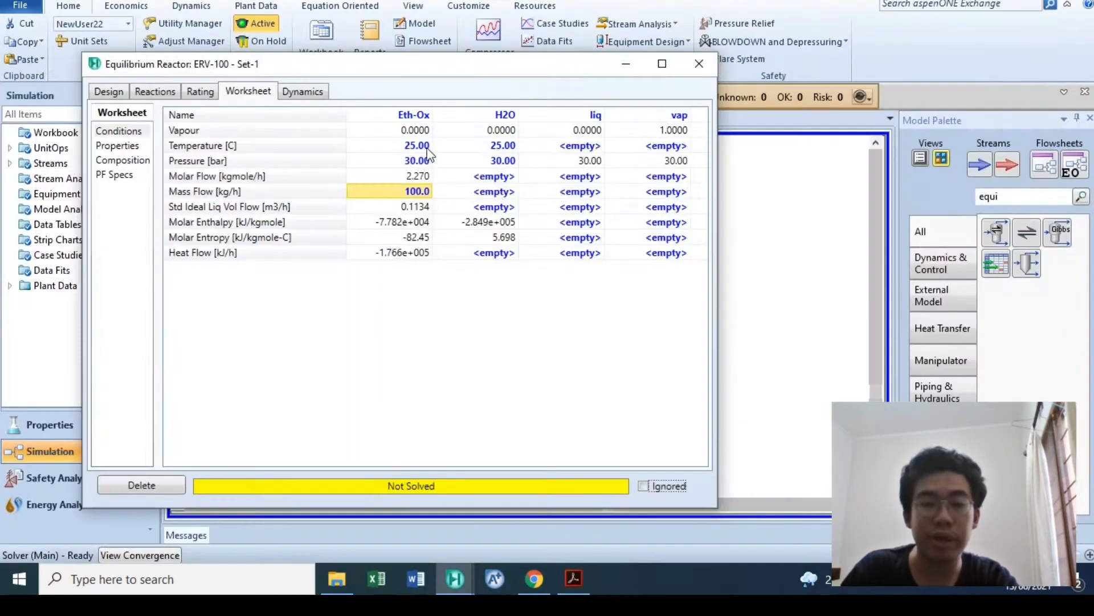
Step: Set the H2O stream's mass flow to 1000 kg/h and close the reactor window
left_click(500, 194)
type("1000")
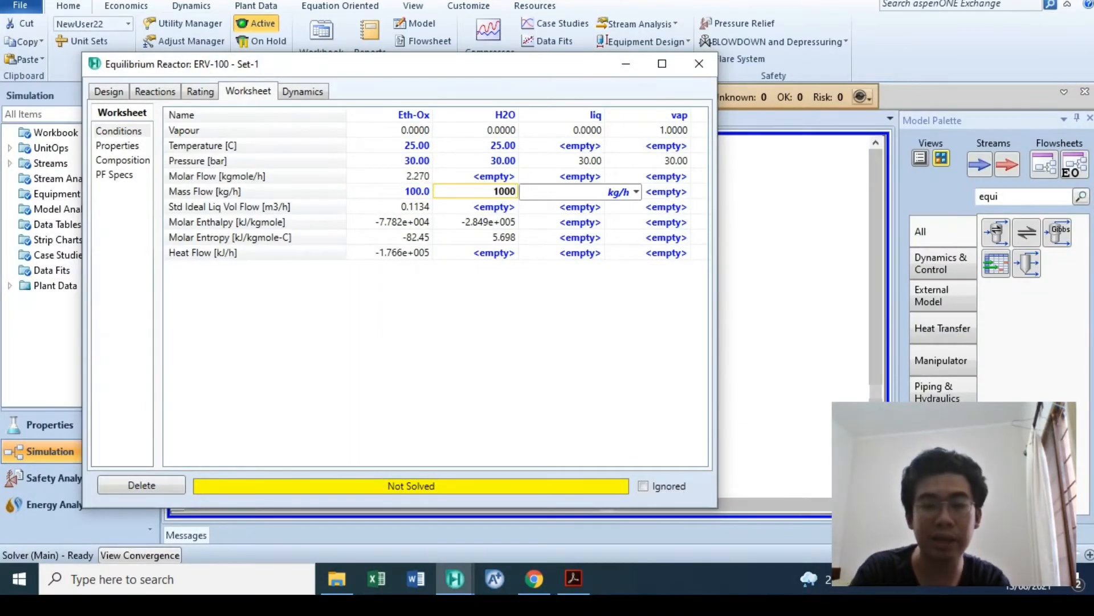
key("Return")
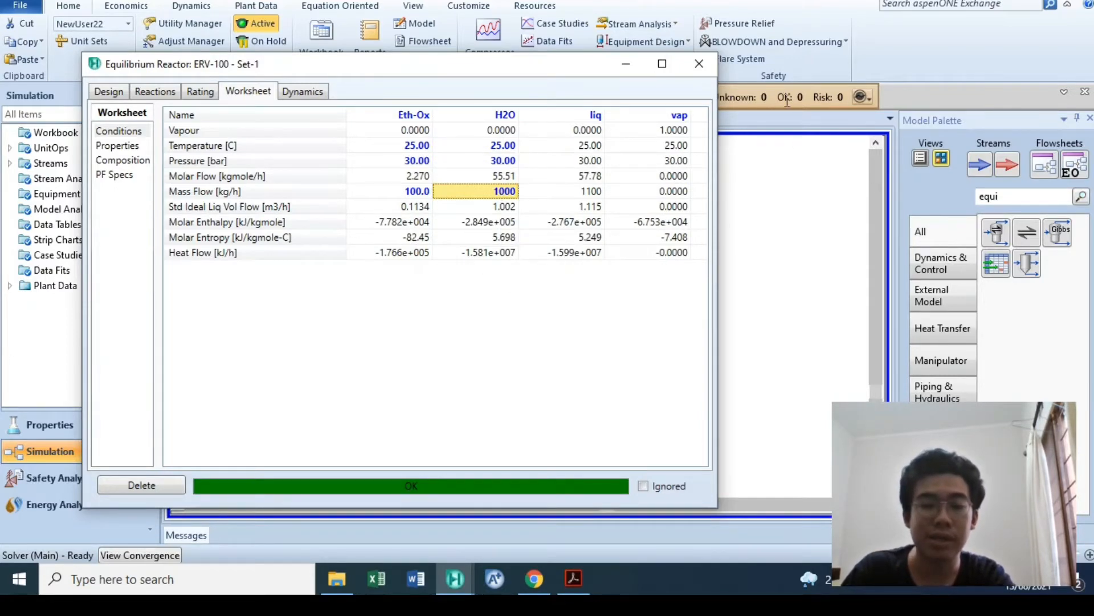
left_click(698, 63)
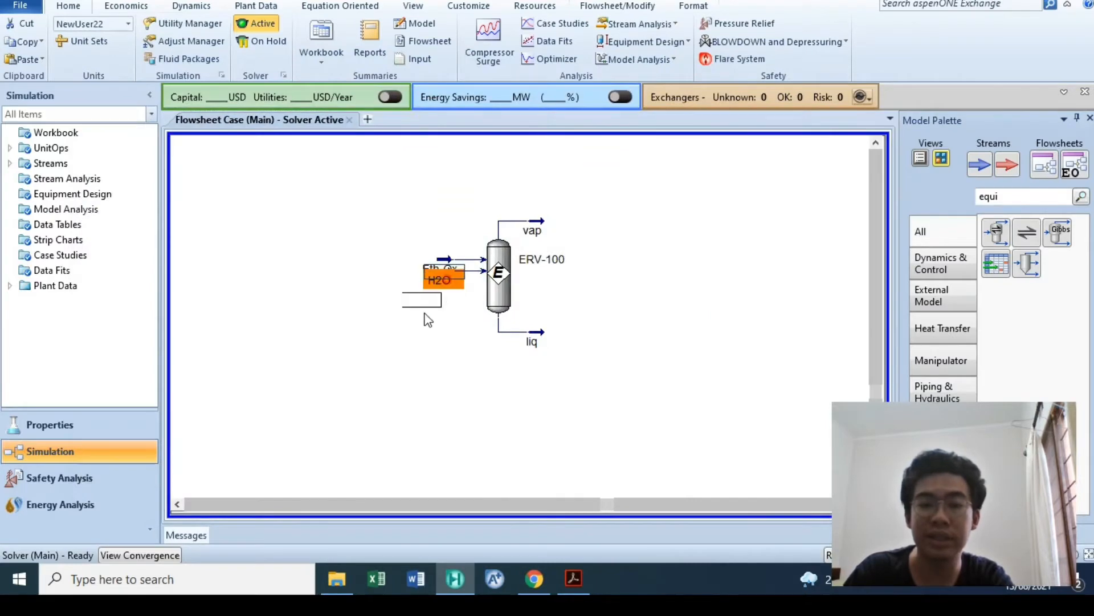
Step: Spread the overlapping inlet streams apart on the flowsheet, placing Eth-Ox above and H2O below the reactor's inlets
left_click_drag(425, 314, 424, 318)
left_click_drag(438, 264, 428, 222)
left_click(637, 290)
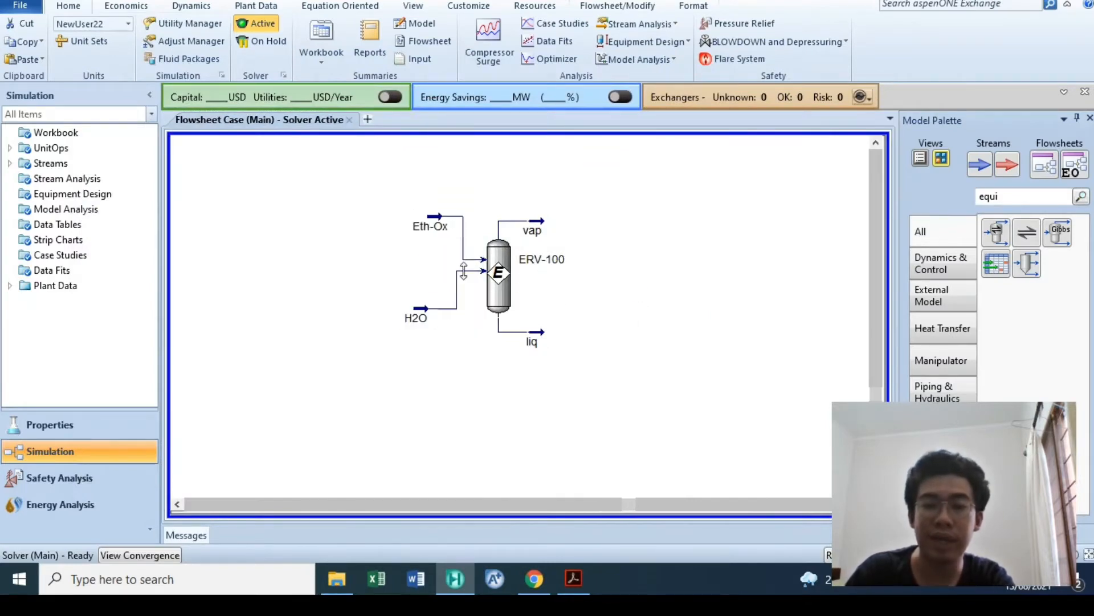
Step: Show the property table of the H2O stream and place it below and left of that stream
right_click(420, 313)
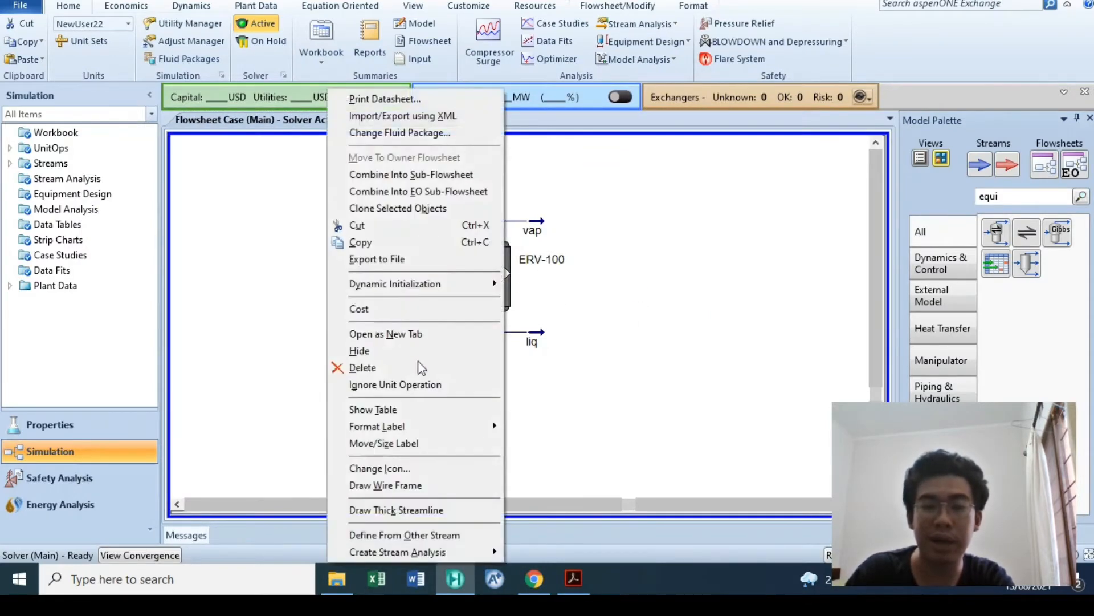
left_click(420, 410)
left_click_drag(466, 367, 292, 415)
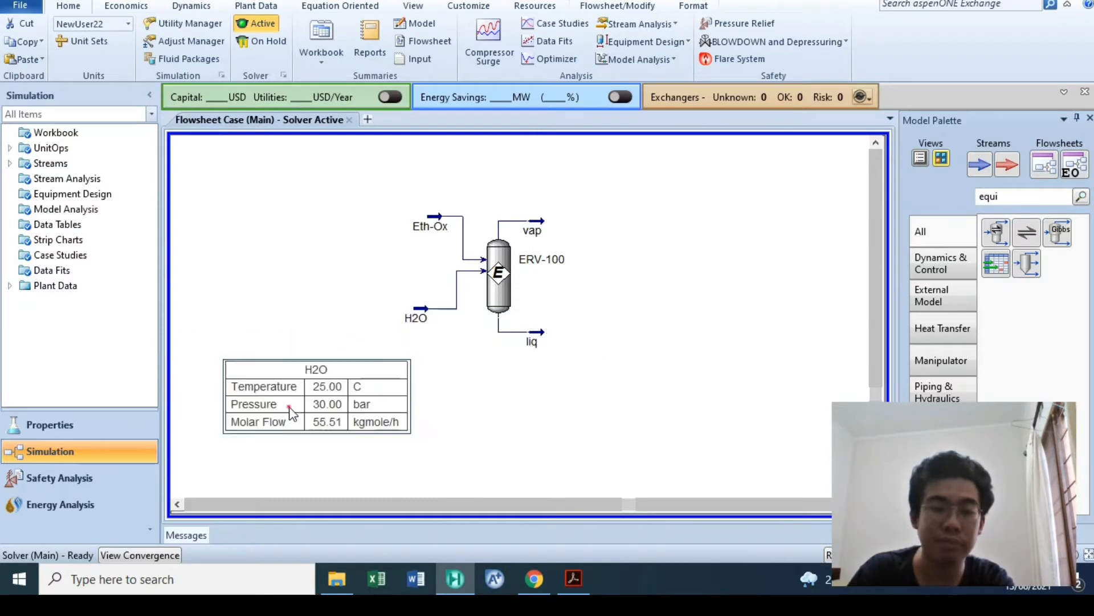
Step: Replace the Molar Flow variable with Mass Flow in the H2O stream's flowsheet table
double_click(290, 407)
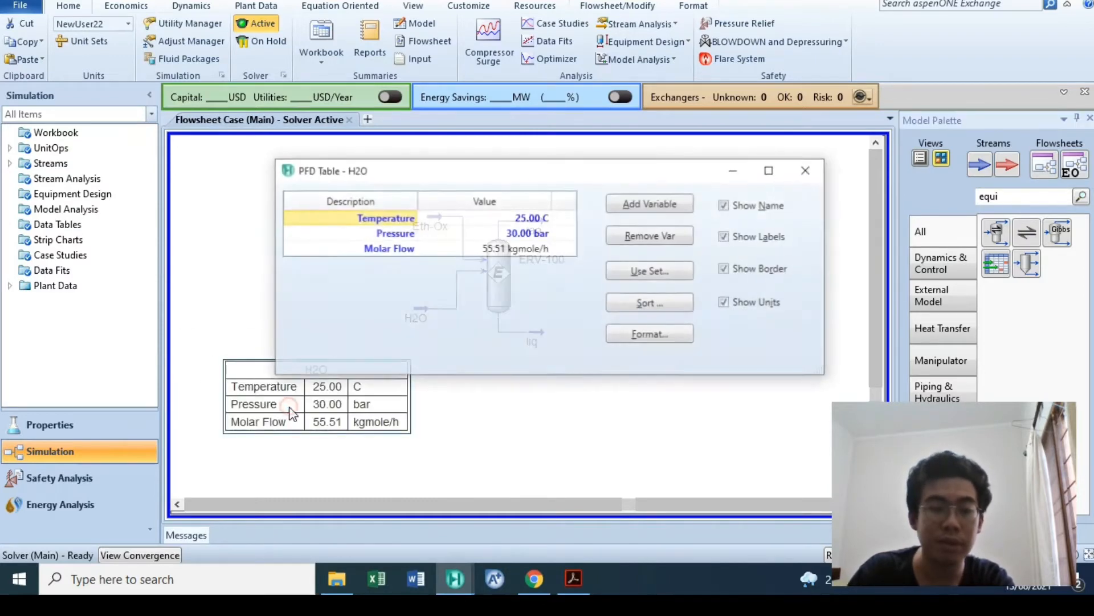
left_click(408, 250)
left_click(693, 249)
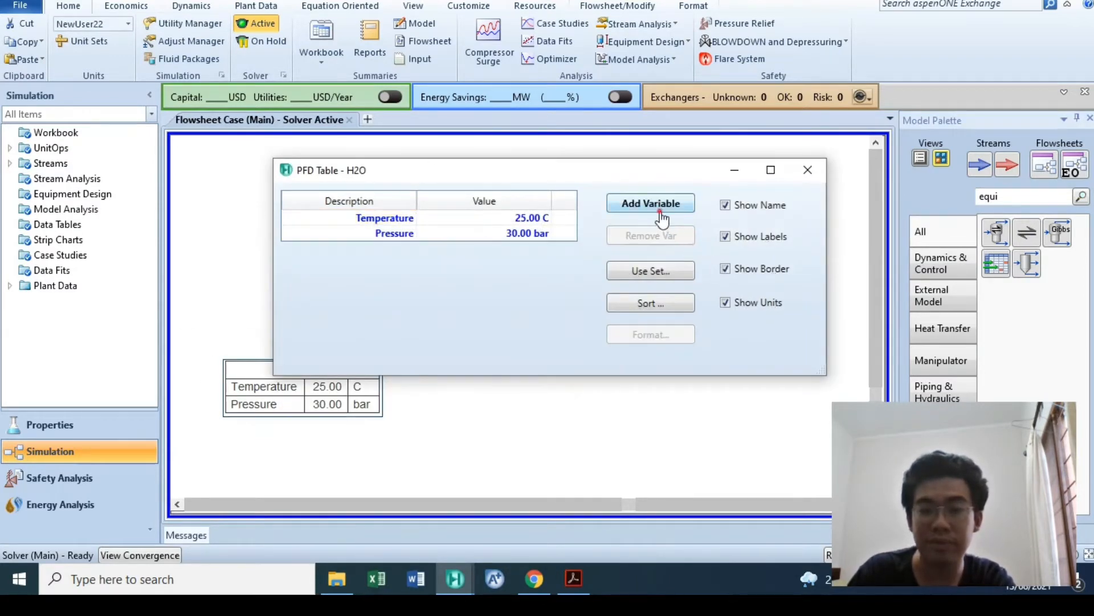
left_click(650, 203)
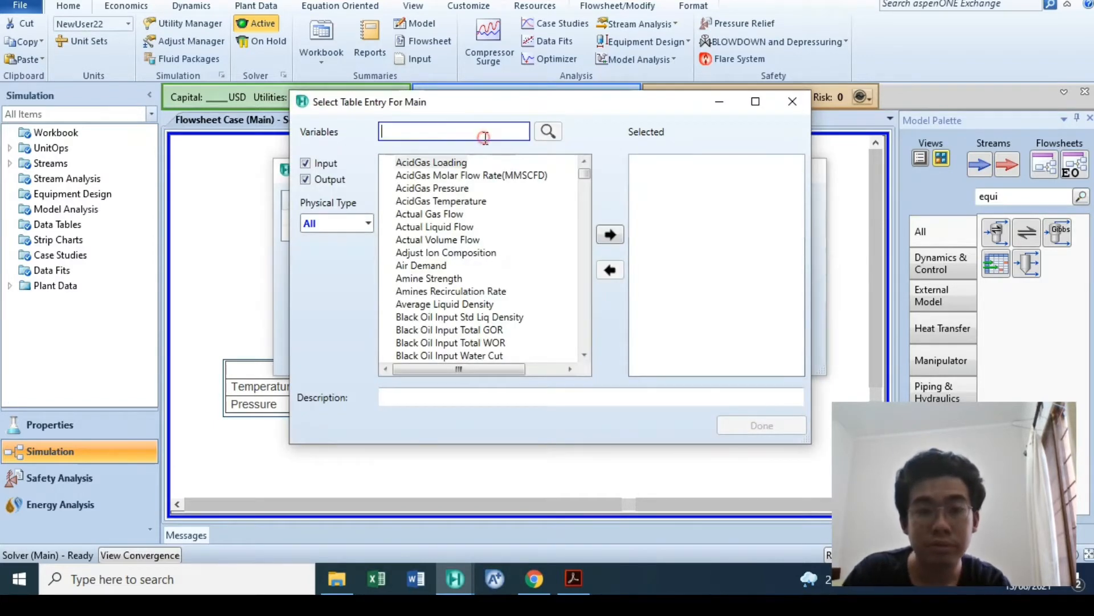
type("mass fl")
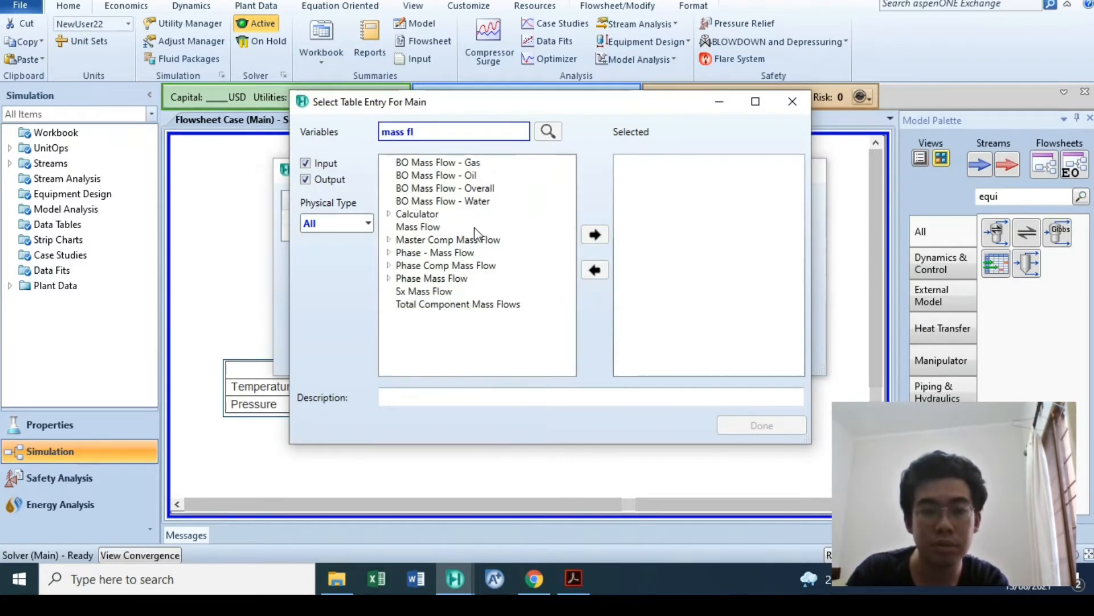
left_click(474, 227)
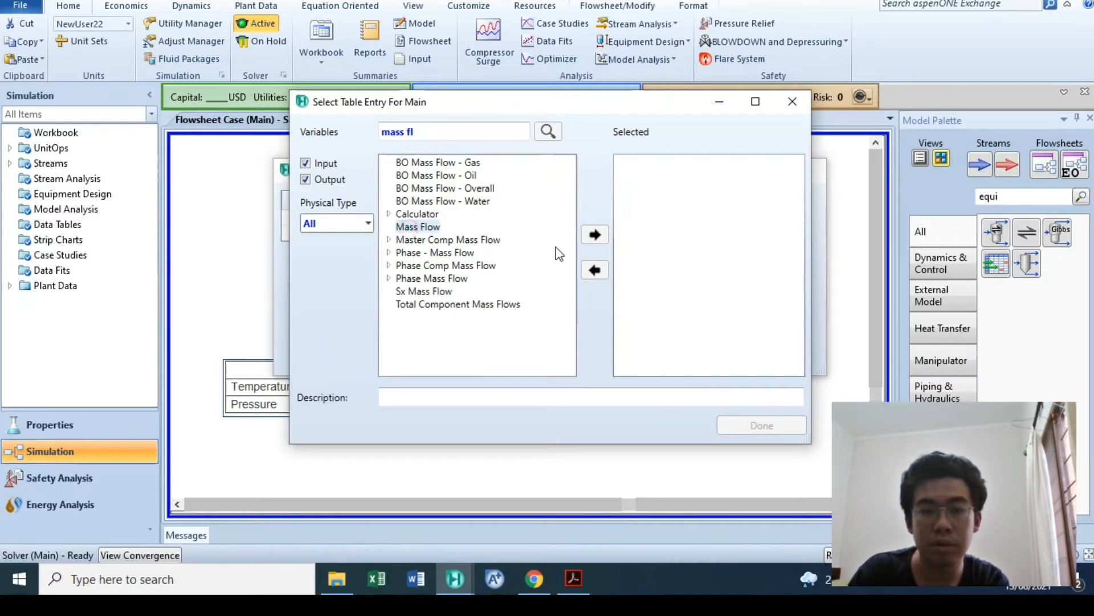
left_click(594, 234)
left_click(762, 425)
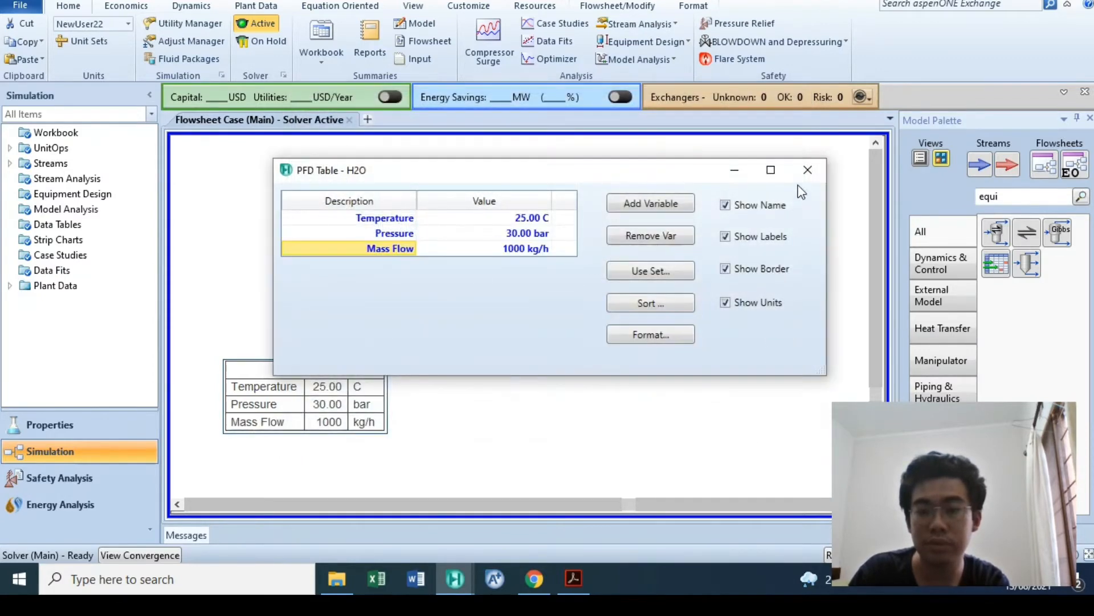
left_click(806, 169)
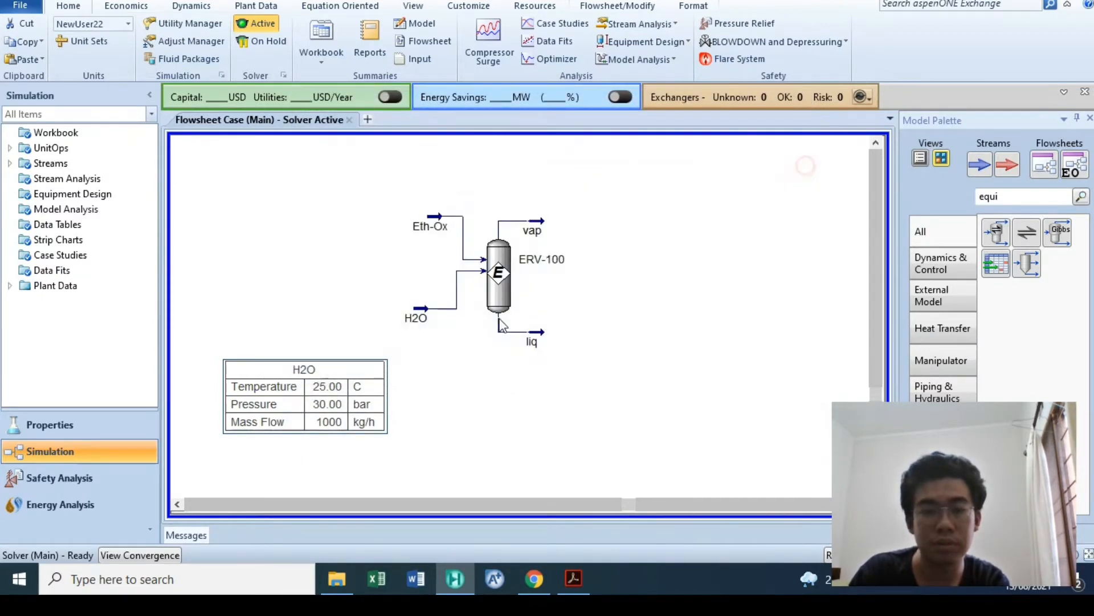
Step: Show the property table of the Eth-Ox stream and place it to the left of that stream
right_click(496, 274)
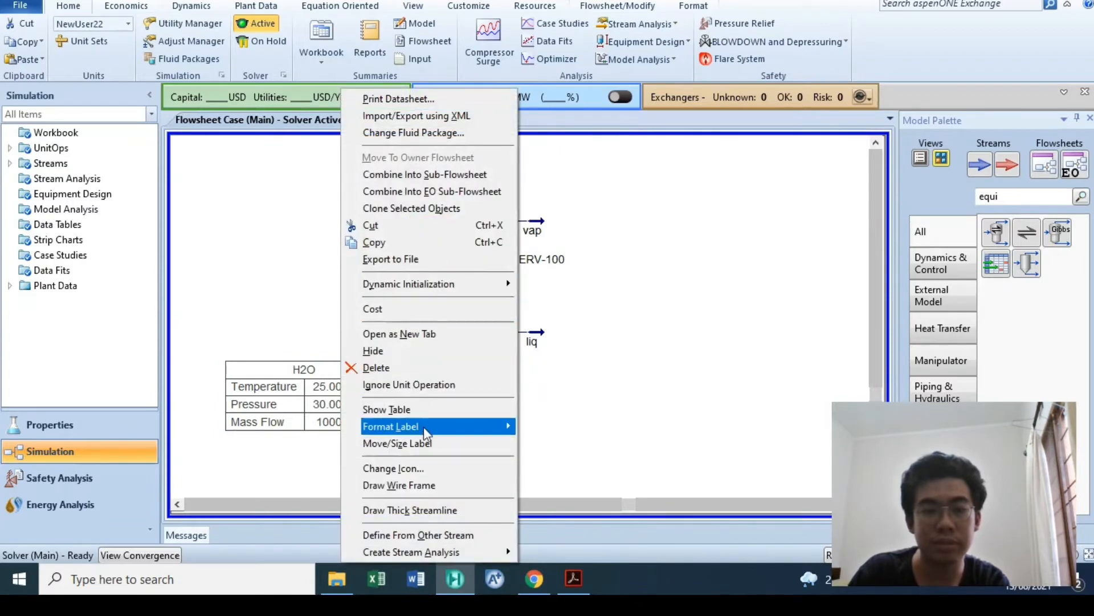
left_click(410, 410)
left_click_drag(483, 264, 313, 206)
Step: Replace the Molar Flow variable with Mass Flow in the Eth-Ox stream's flowsheet table
double_click(313, 207)
left_click(388, 254)
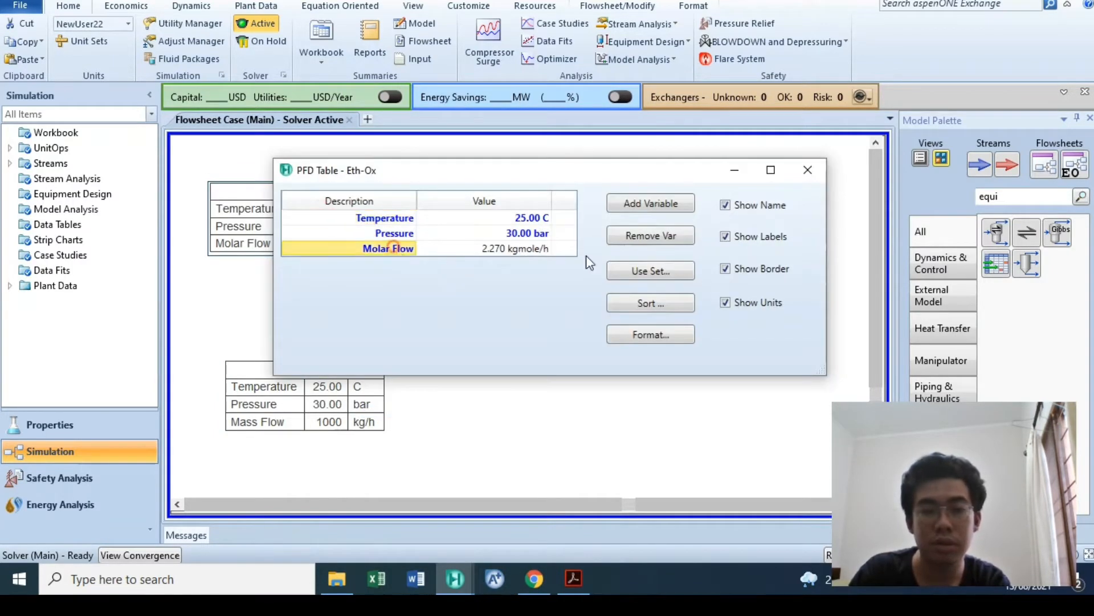
left_click(651, 236)
left_click(650, 204)
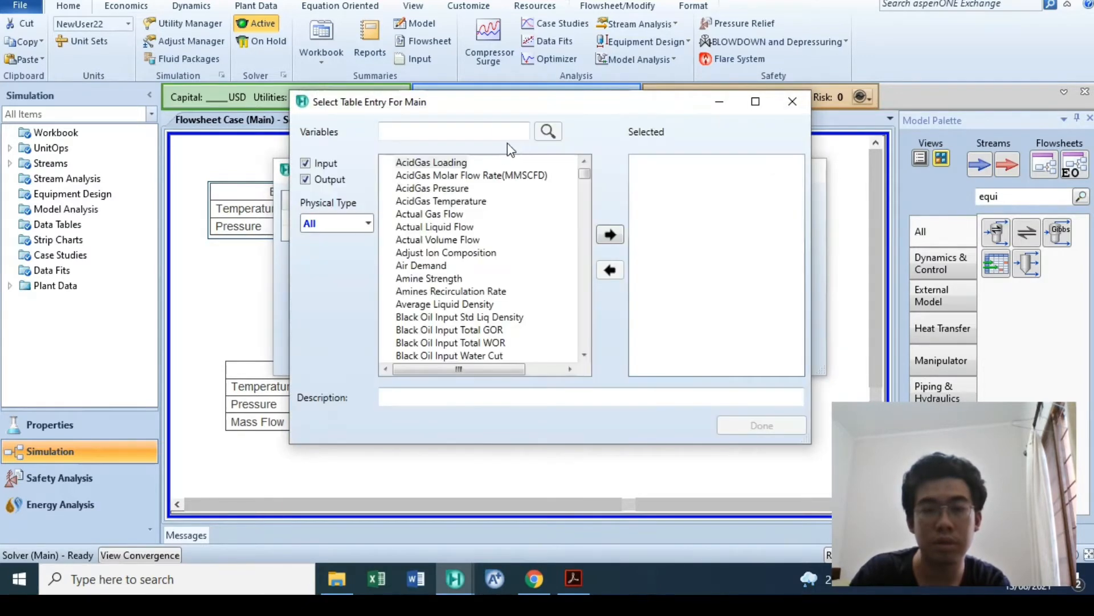
left_click(484, 130)
type("mass fl")
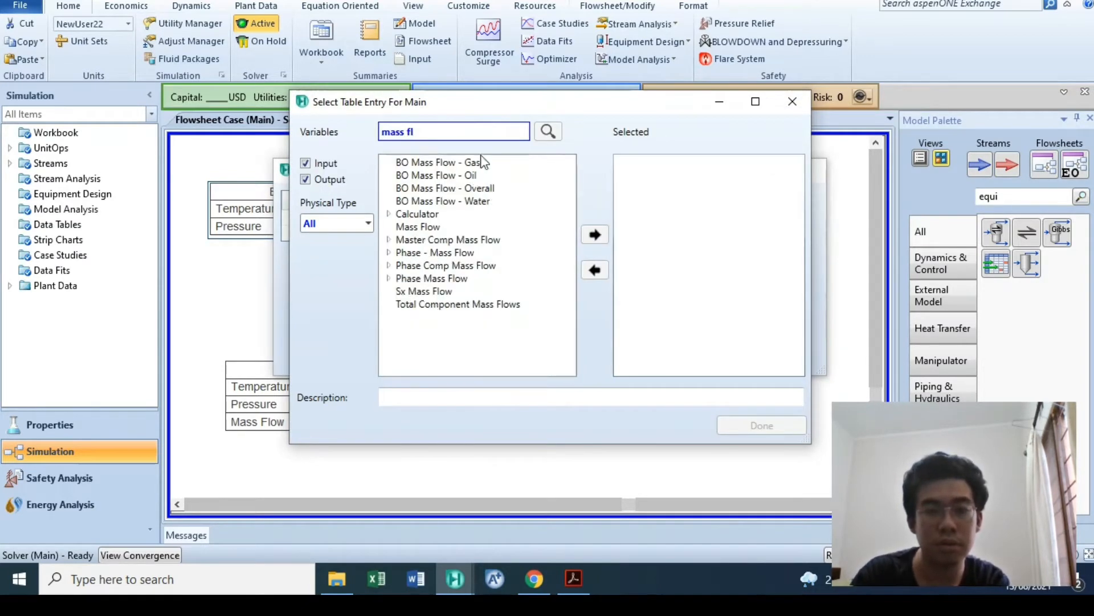
left_click(415, 227)
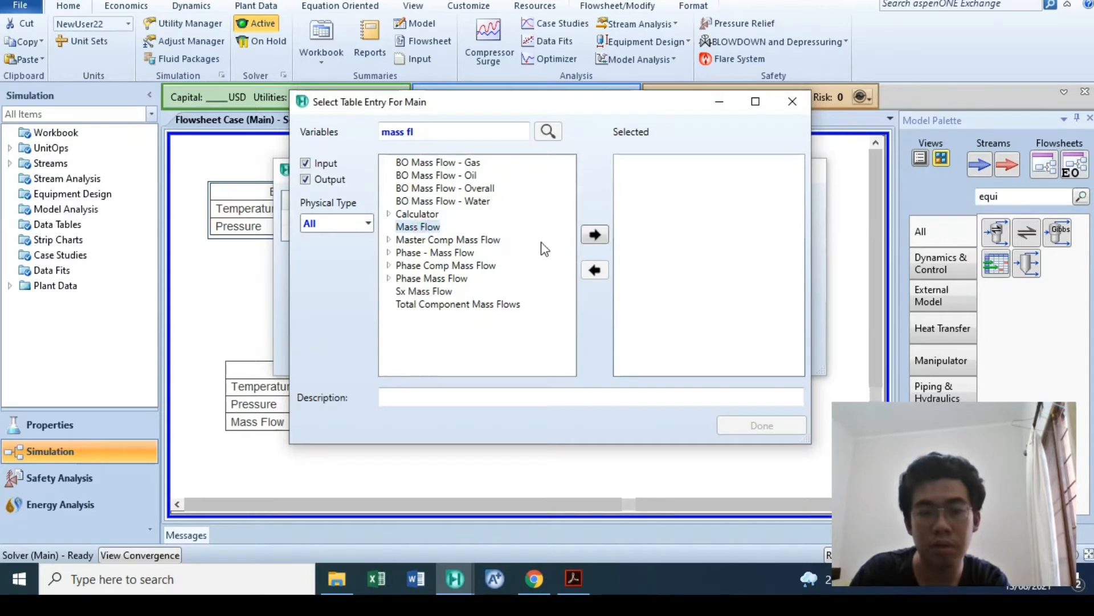
left_click(595, 234)
left_click(747, 424)
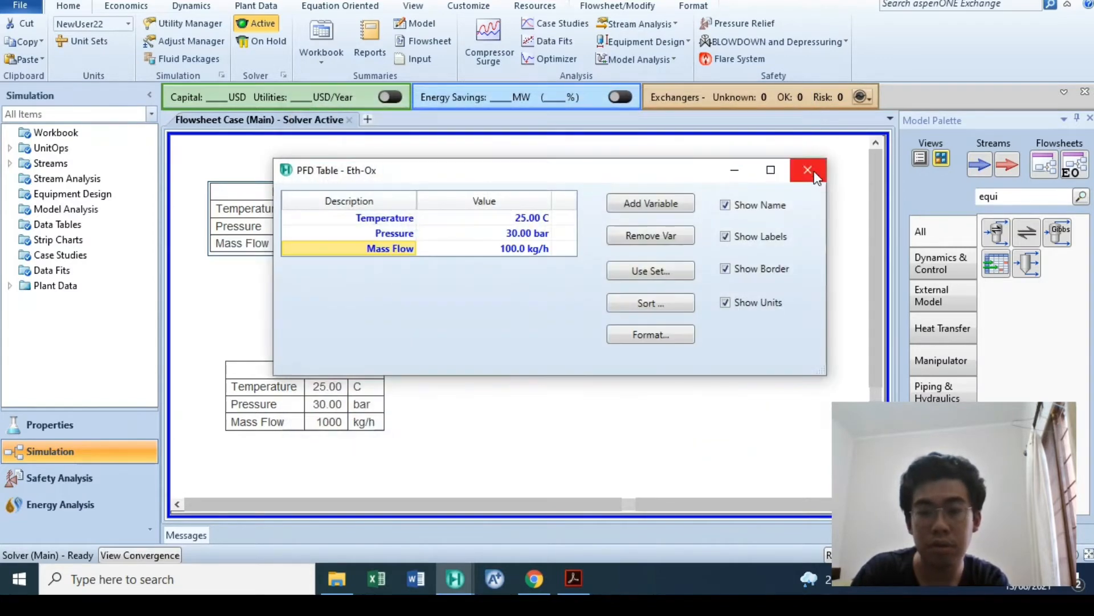
left_click(806, 169)
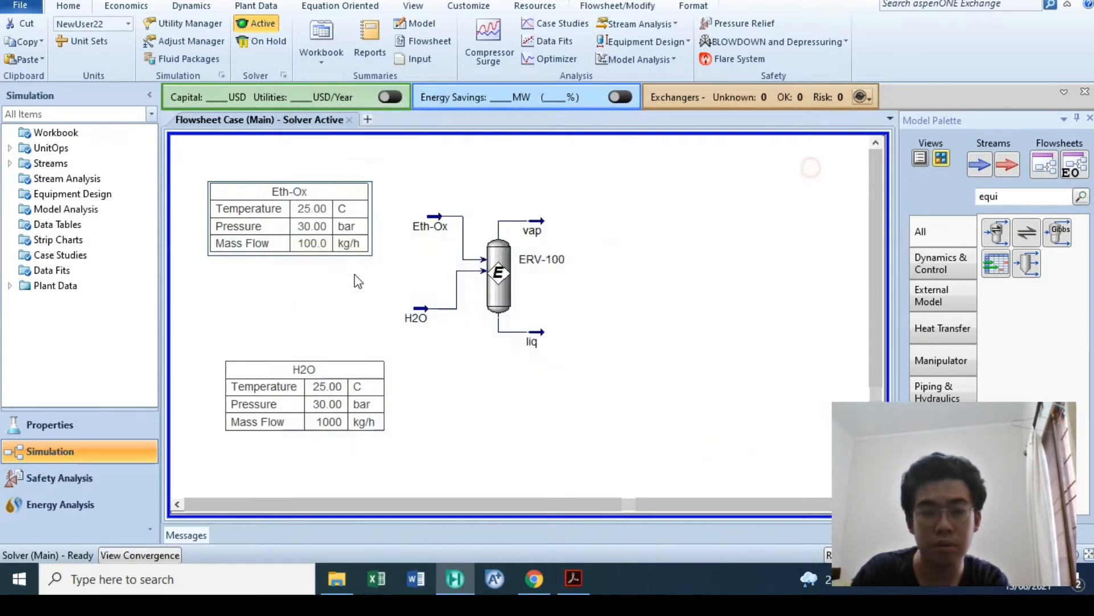
Step: Examine the outlet stream conditions in the ERV-100 worksheet and the liq stream's mole fractions
double_click(504, 282)
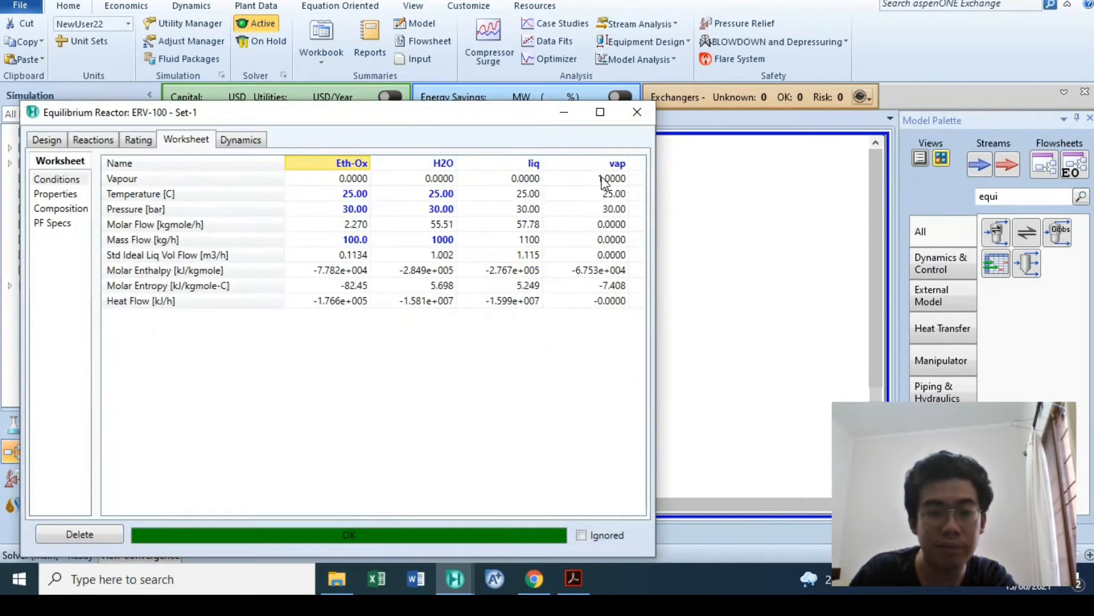
left_click(609, 228)
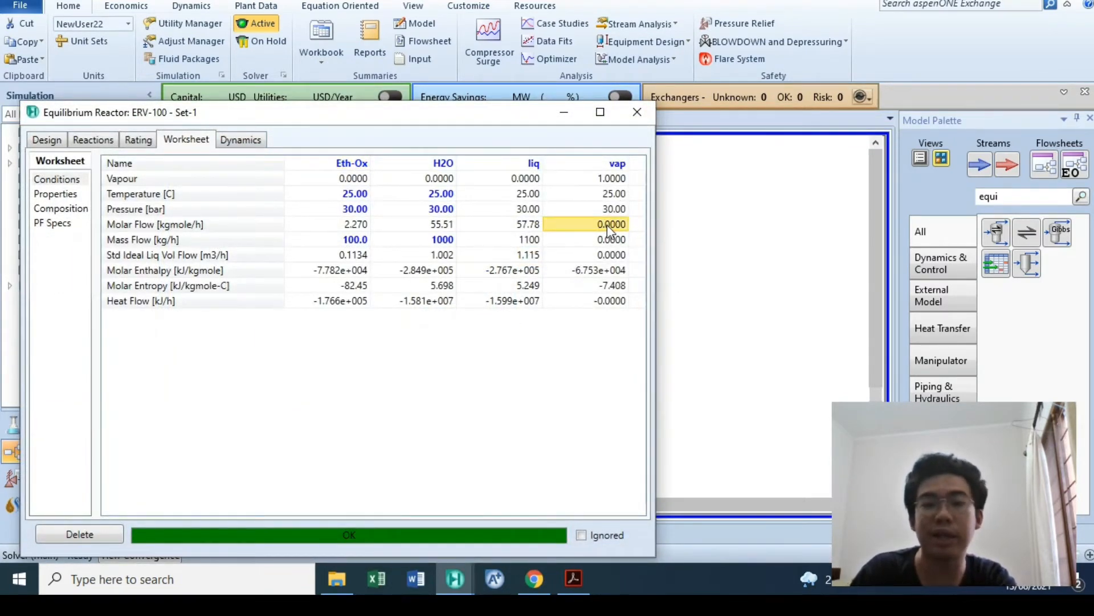
double_click(523, 224)
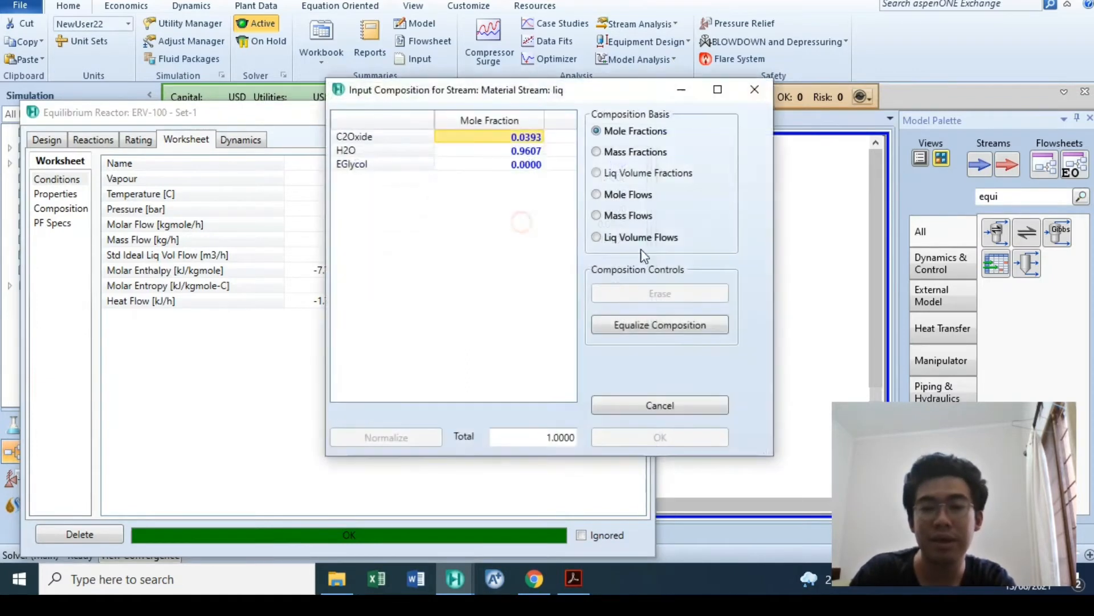
left_click(756, 90)
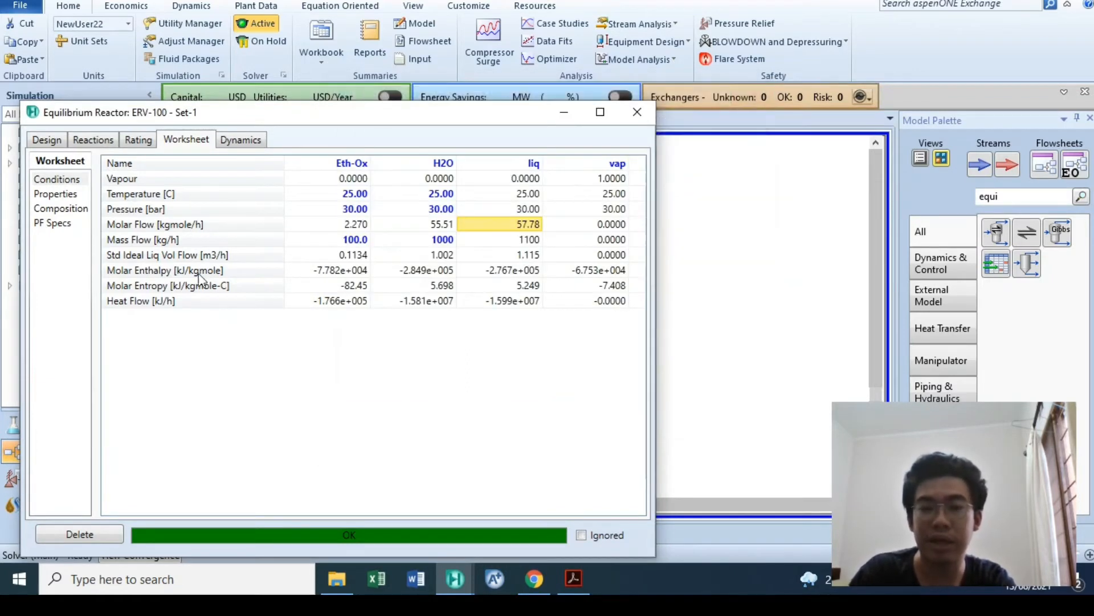
left_click(638, 111)
Step: Show the property table of the liq stream and place it below and right of that stream
right_click(539, 341)
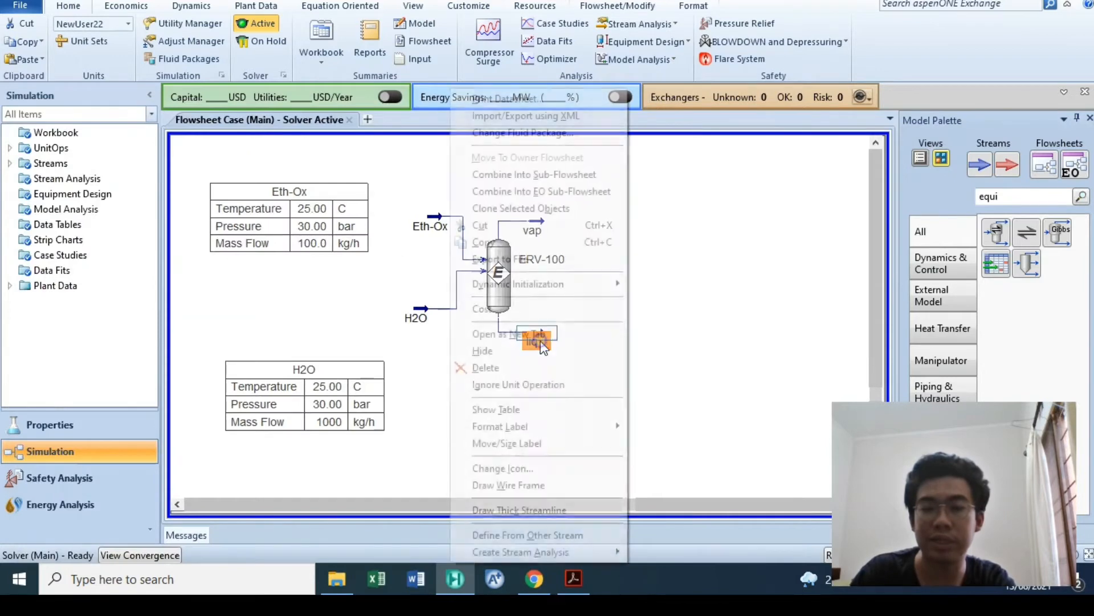
left_click(551, 409)
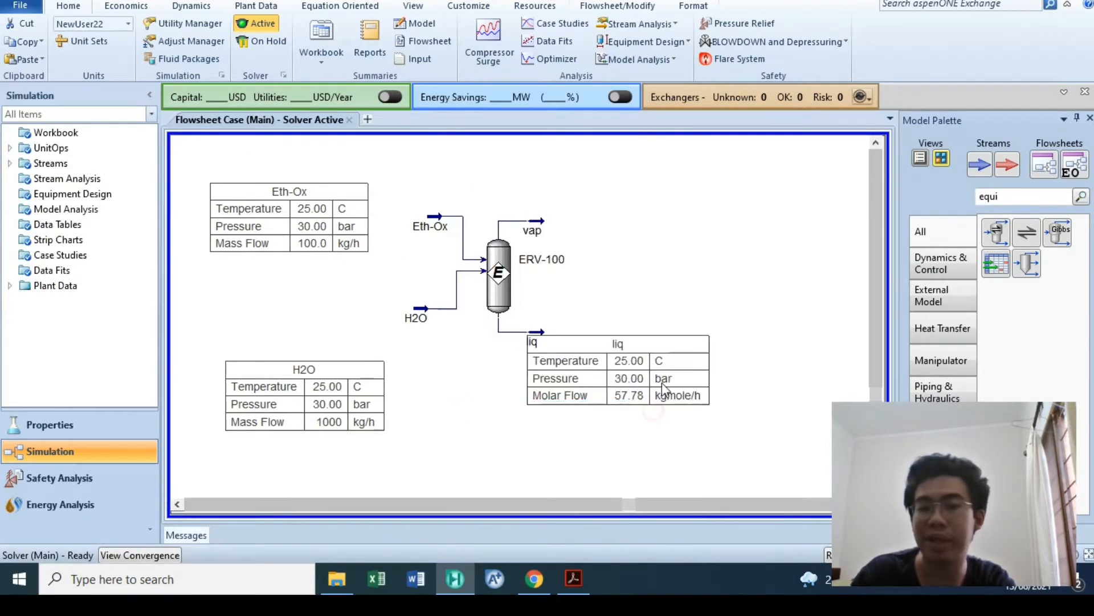
left_click_drag(665, 387, 675, 395)
Step: Replace Molar Flow with Mass Flow in the liq stream's table and shift the table slightly away from the stream label
double_click(669, 398)
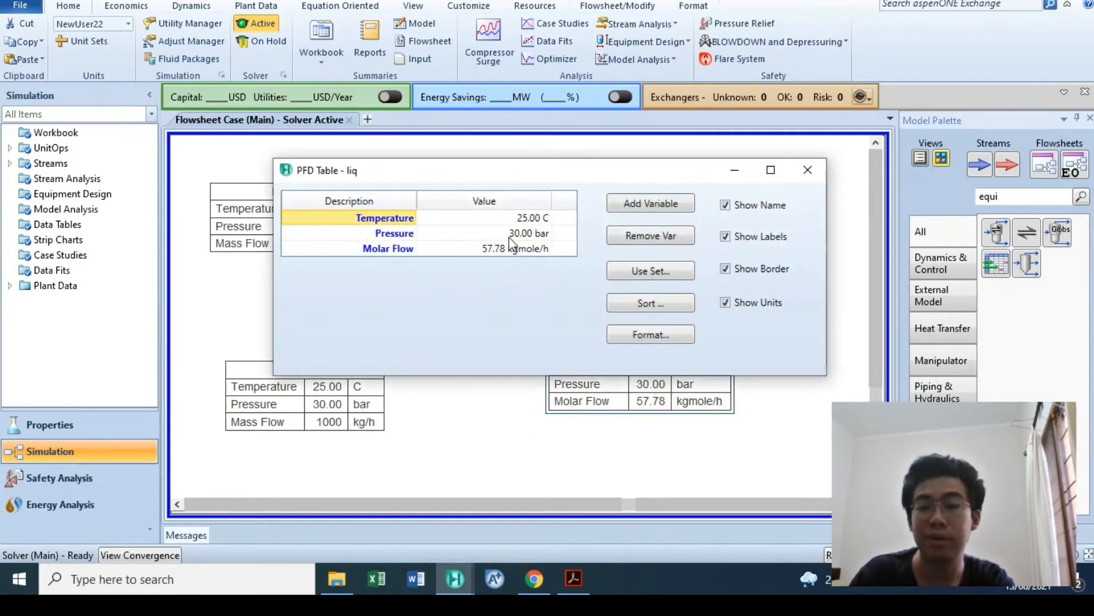
left_click(373, 249)
left_click(627, 237)
left_click(633, 207)
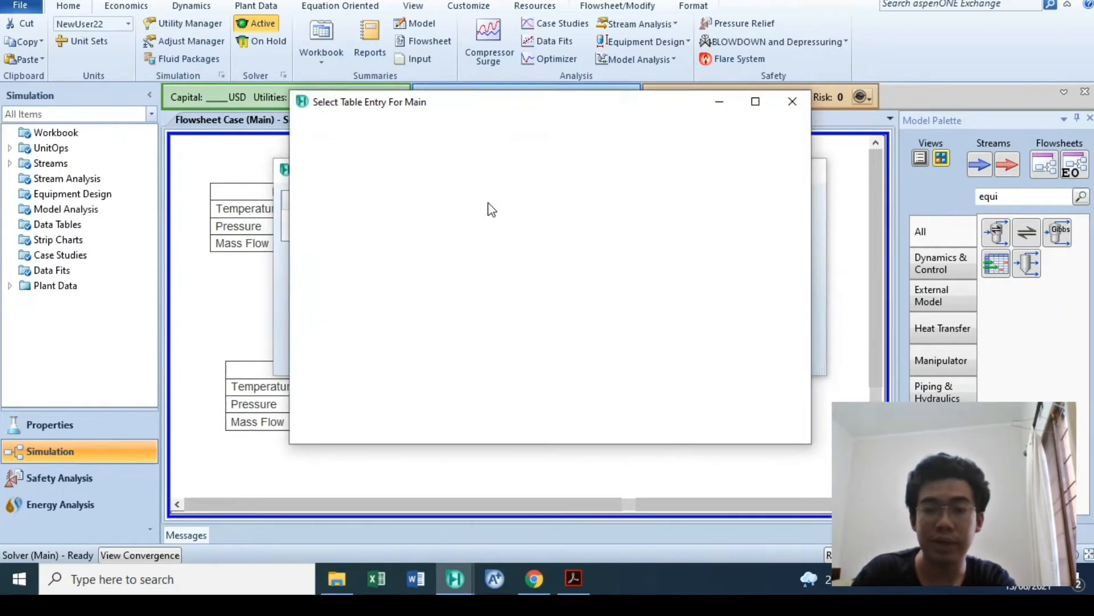
type("mass")
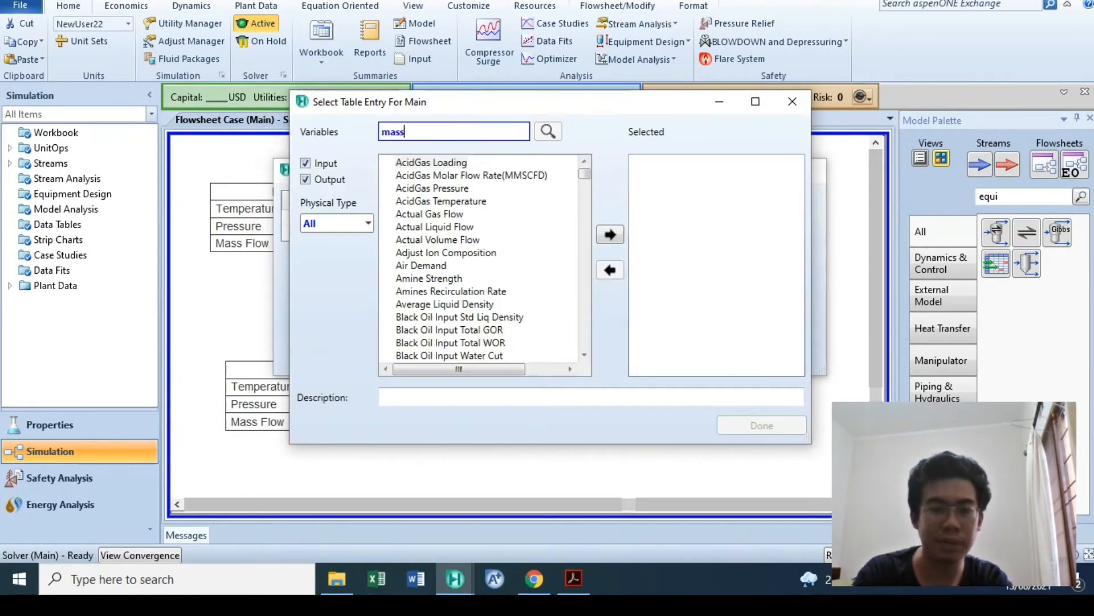
type(" flow")
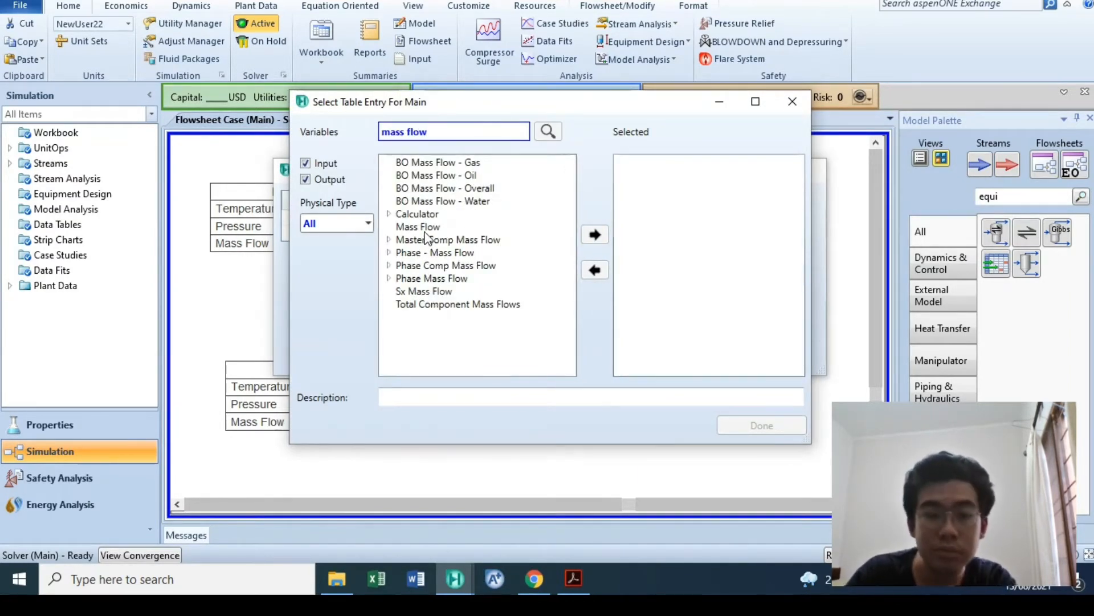
left_click(421, 227)
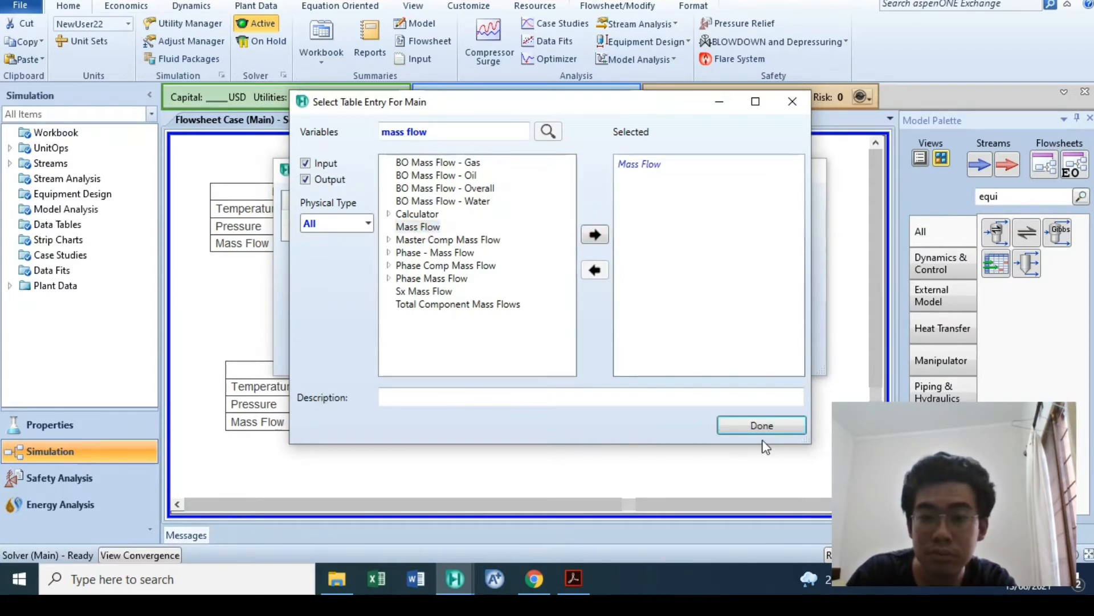
left_click(761, 426)
left_click(809, 170)
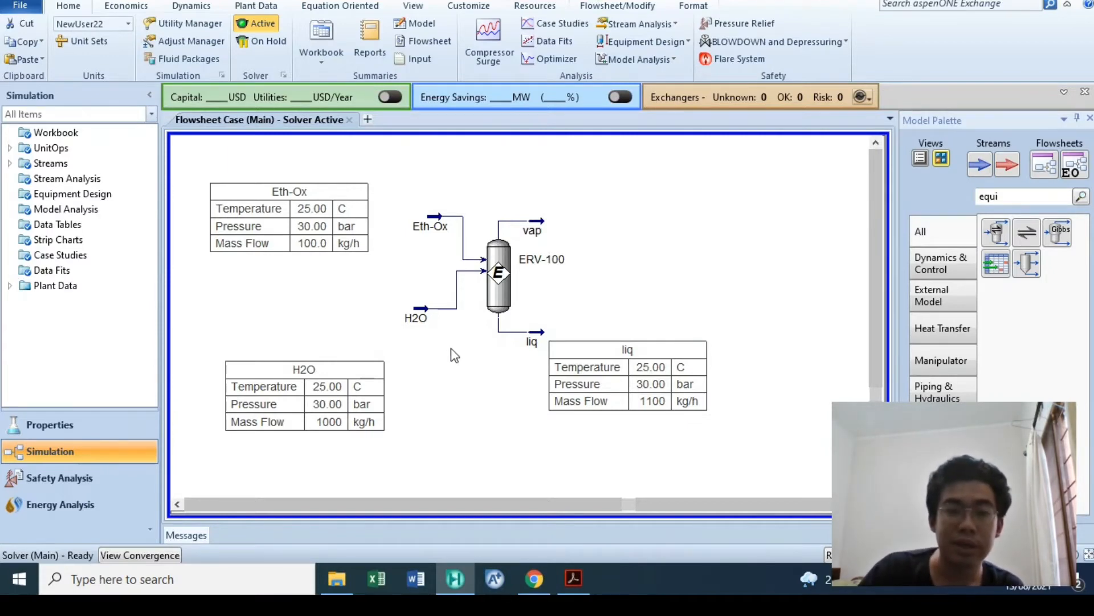
left_click_drag(654, 388, 669, 384)
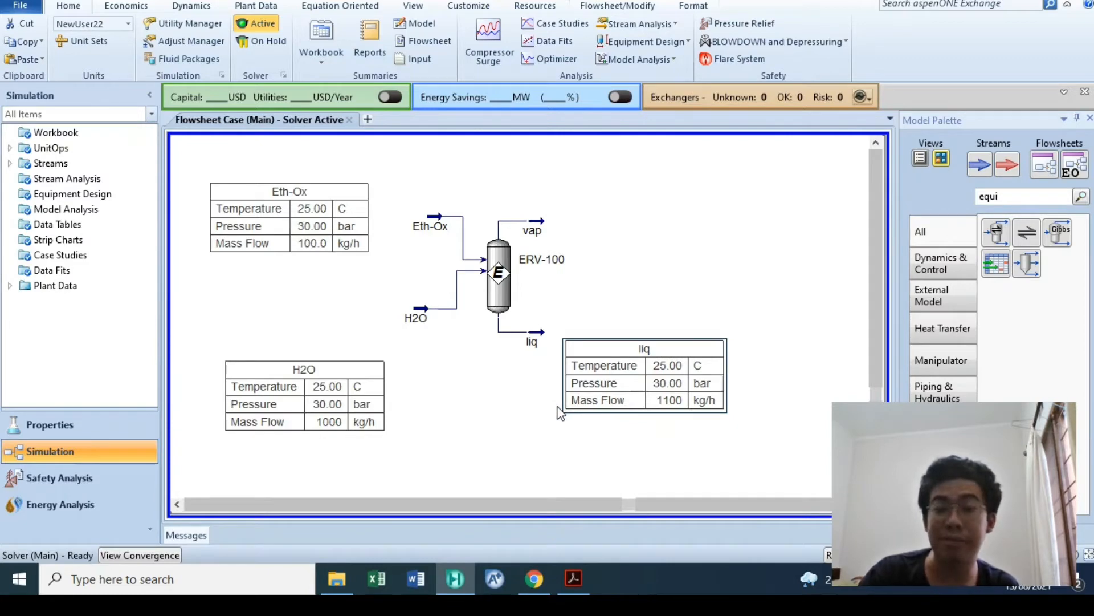
Step: Review the required ethylene glycol production in Simulkuy #14.pdf and return to the HYSYS flowsheet
left_click(574, 579)
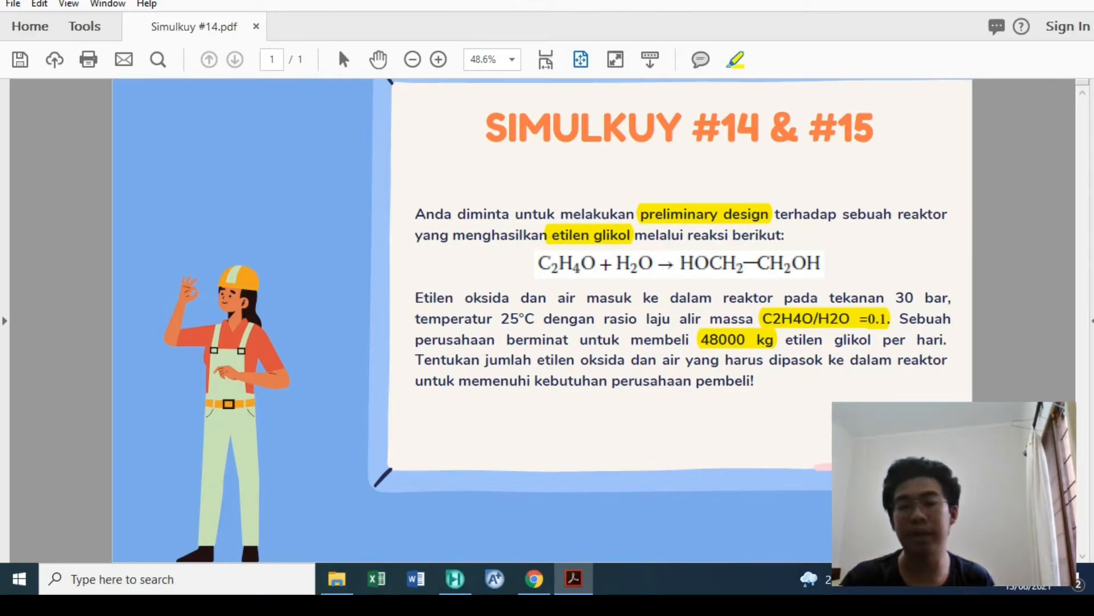
left_click(593, 586)
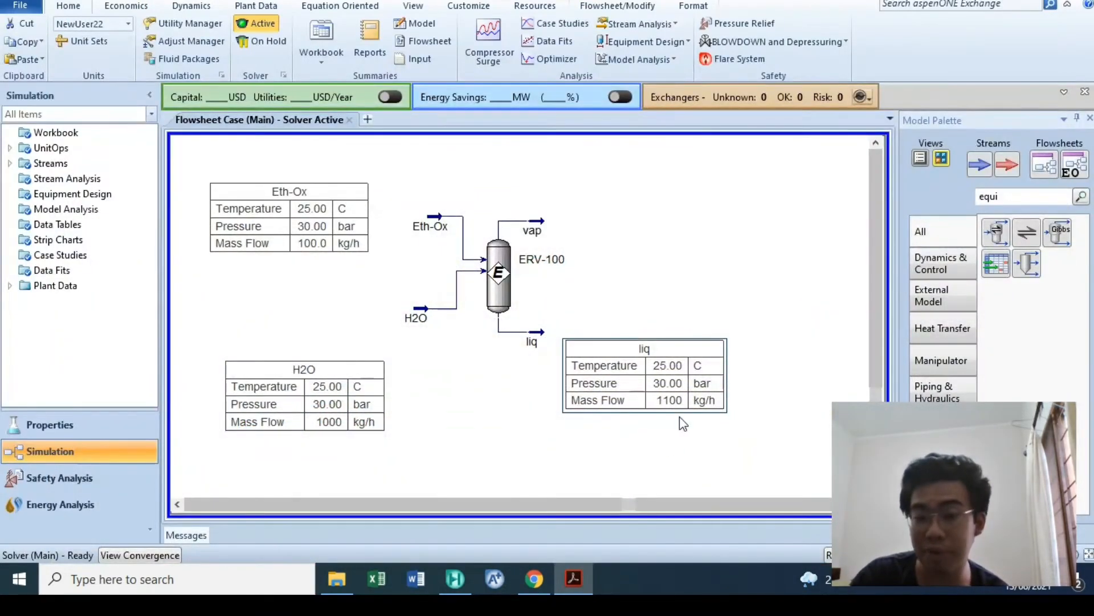
Step: Check the required ethylene glycol production in Simulkuy #14.pdf and the mass flow in the HYSYS Eth-Ox stream's worksheet
left_click(587, 584)
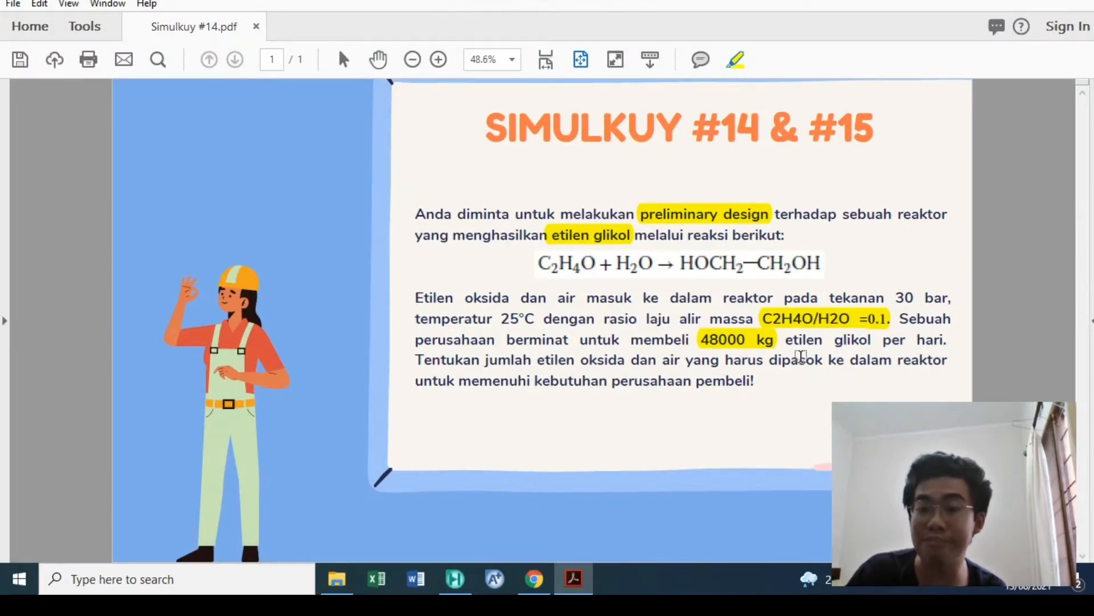
left_click(566, 584)
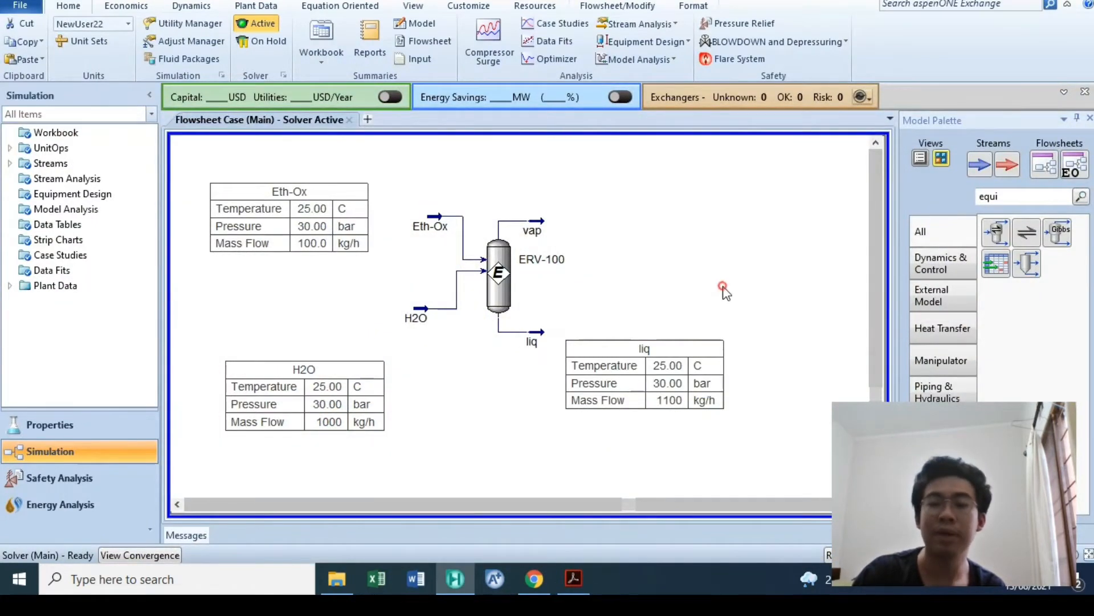
double_click(430, 216)
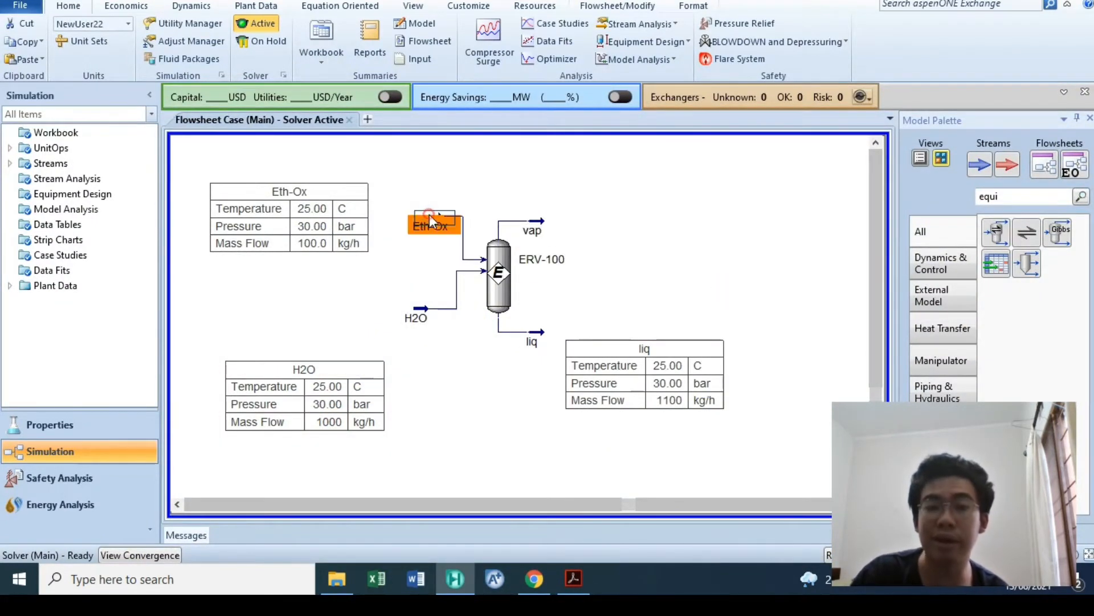
left_click(419, 269)
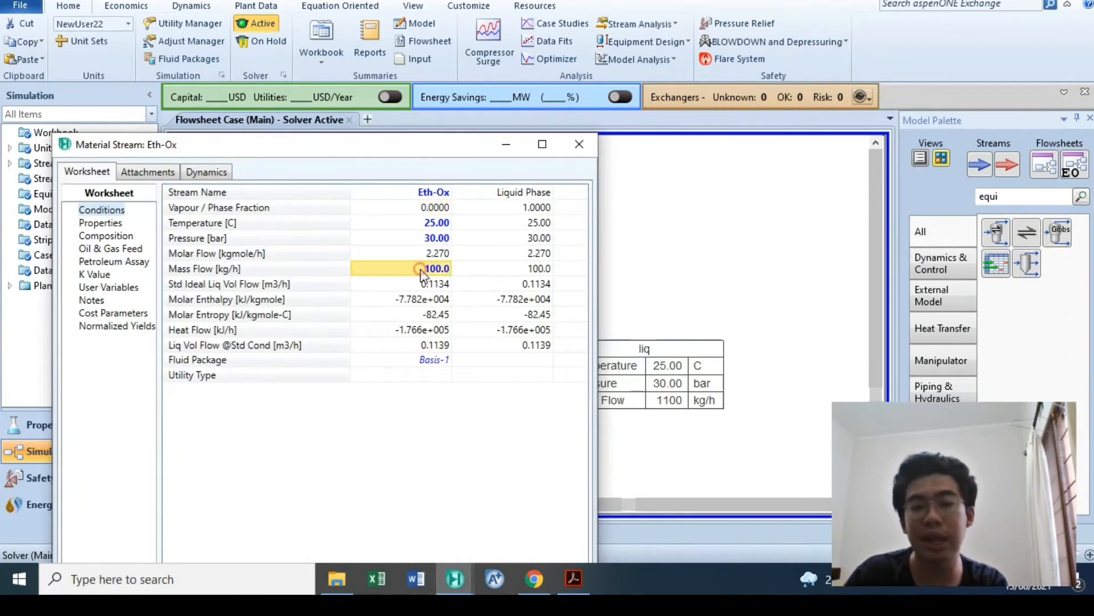
left_click(578, 144)
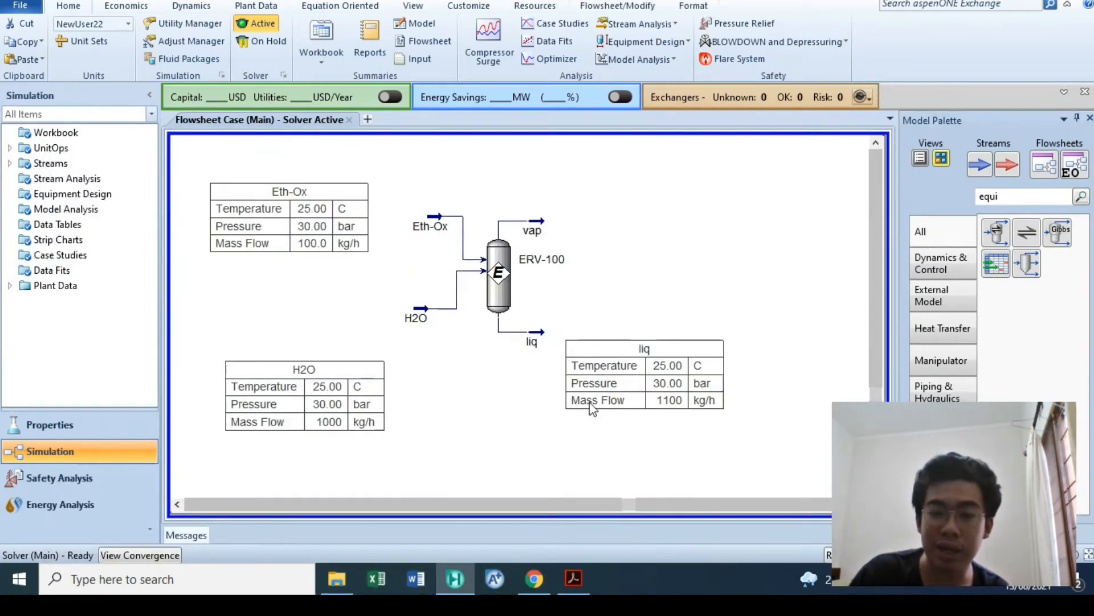
Step: Move the liq stream's property table farther right of the liq stream label
left_click_drag(564, 386, 650, 380)
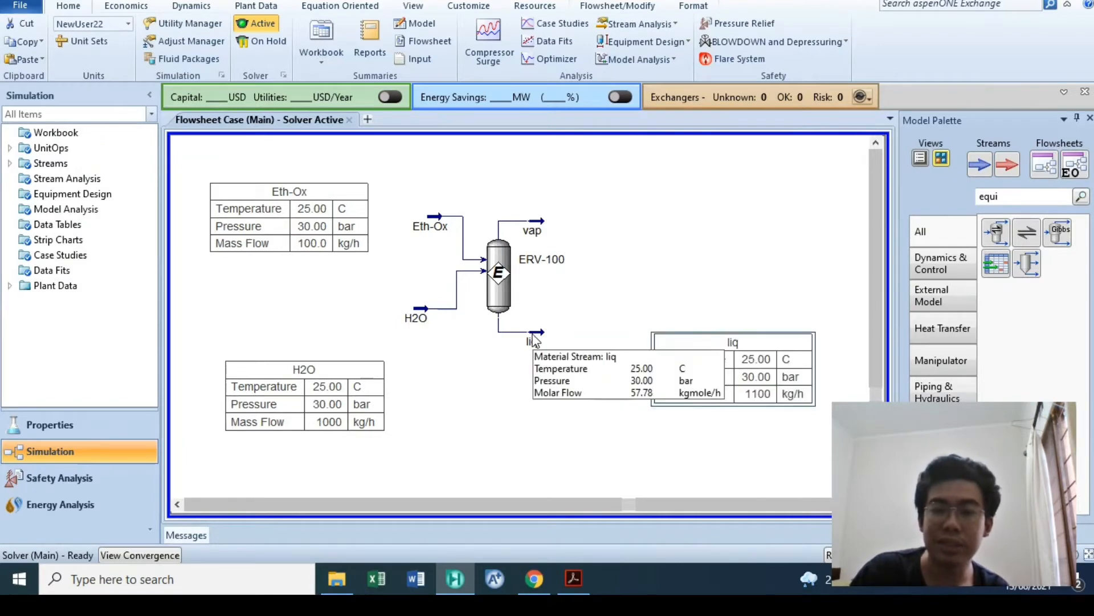
left_click(540, 342)
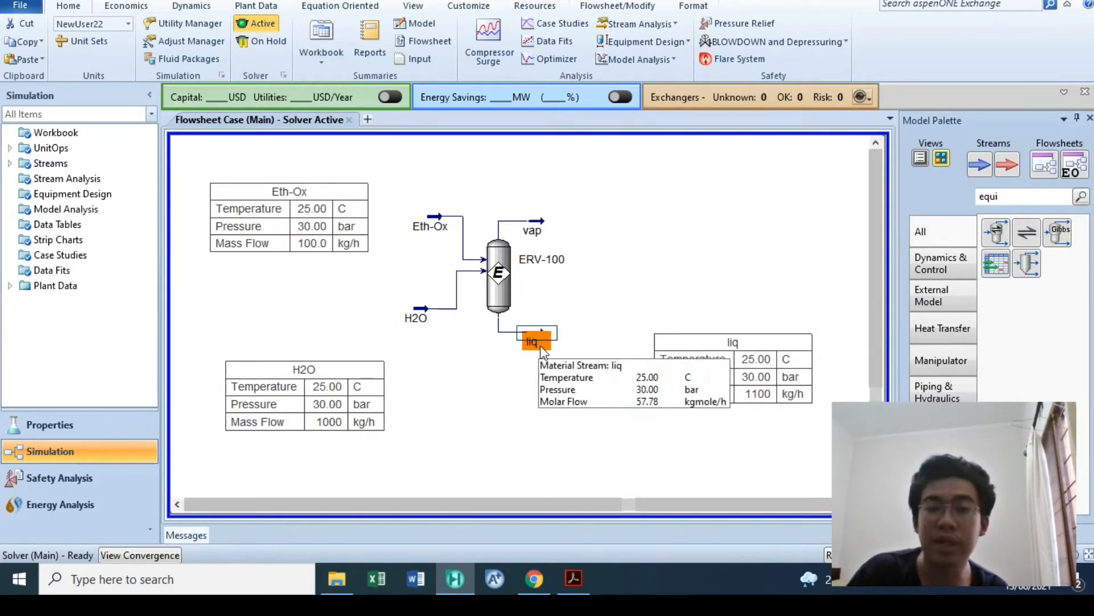
left_click(431, 222)
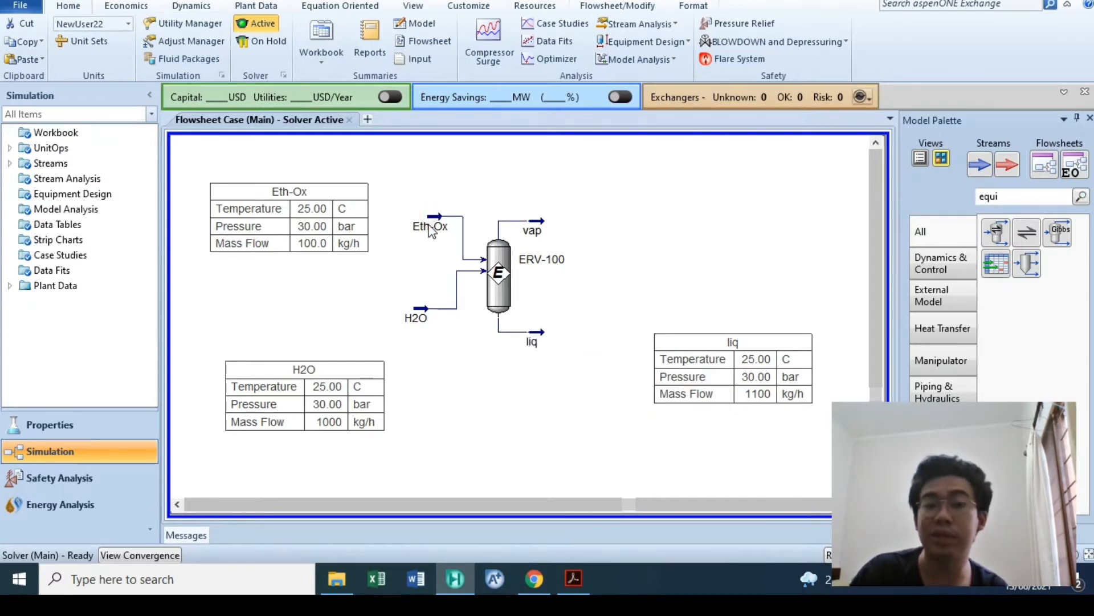
left_click(433, 316)
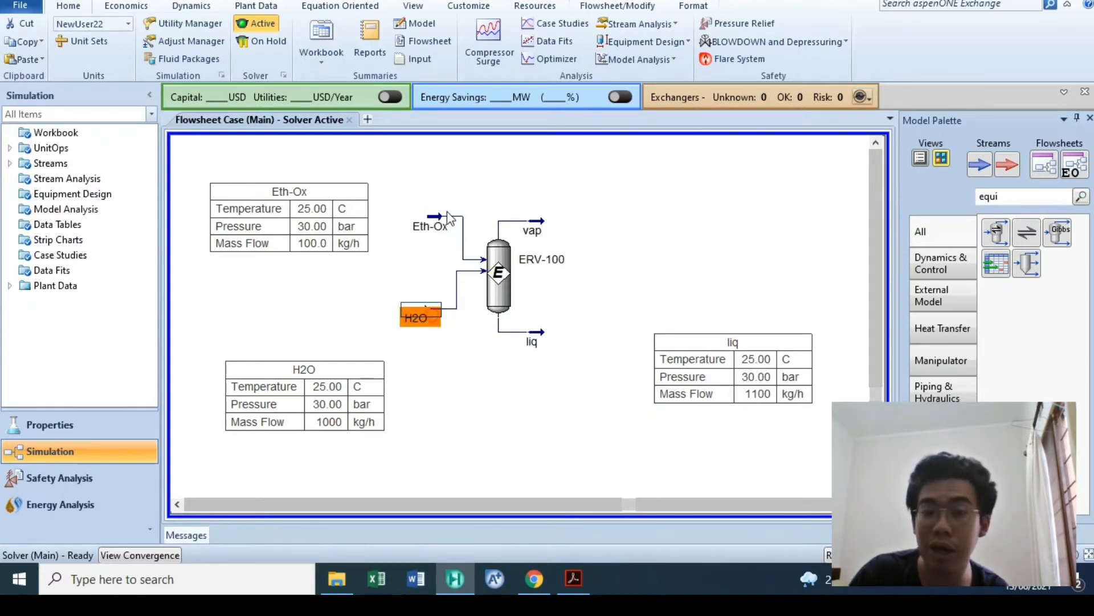
Step: Switch to Simulkuy #14.pdf, review the highlighted C2H4O/H2O mass flow ratio and close its comment note
left_click(573, 578)
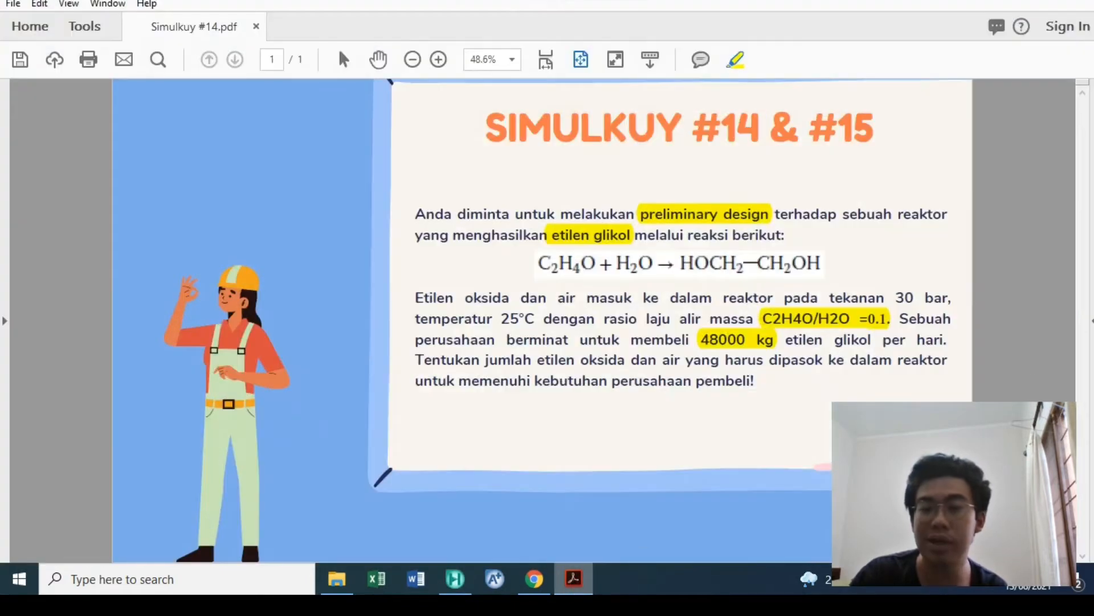
double_click(785, 323)
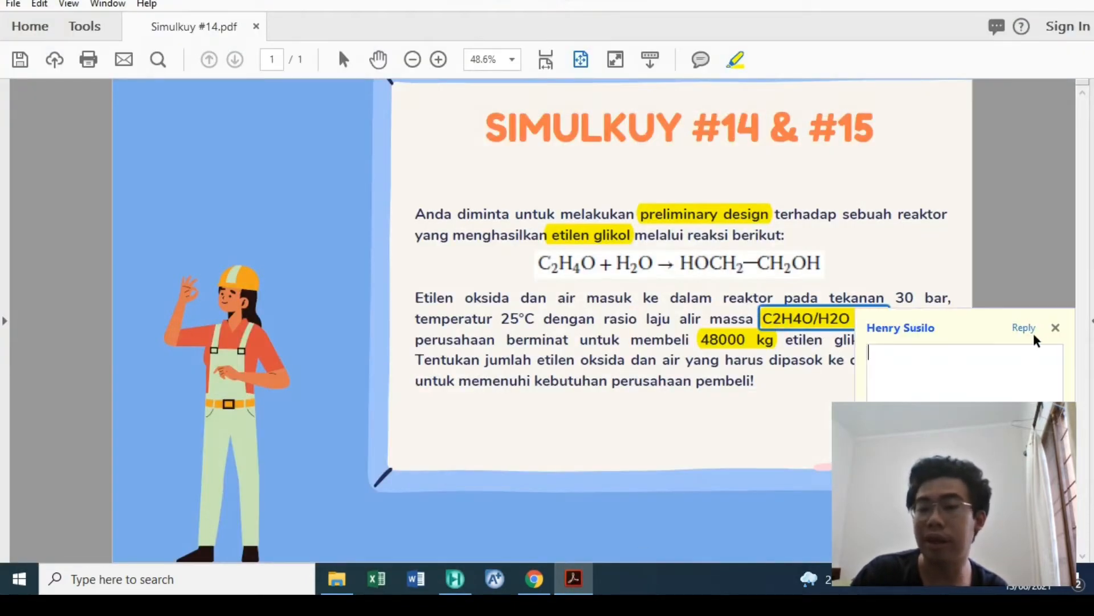
left_click(1055, 327)
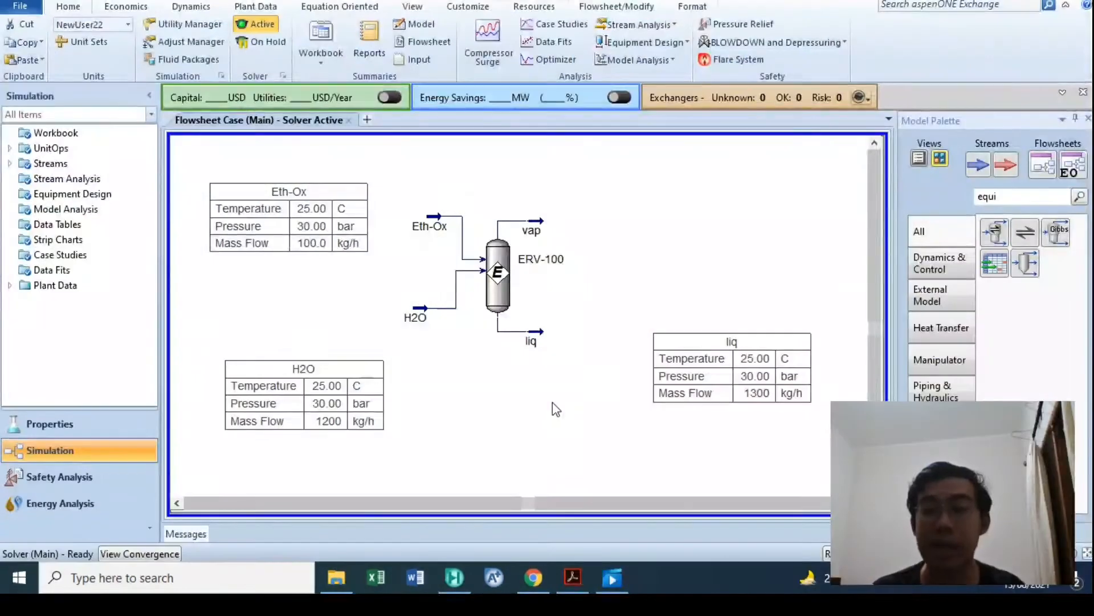
Step: Add a Set operation between the Eth-Ox and H2O feed streams and open its properties
left_click(949, 362)
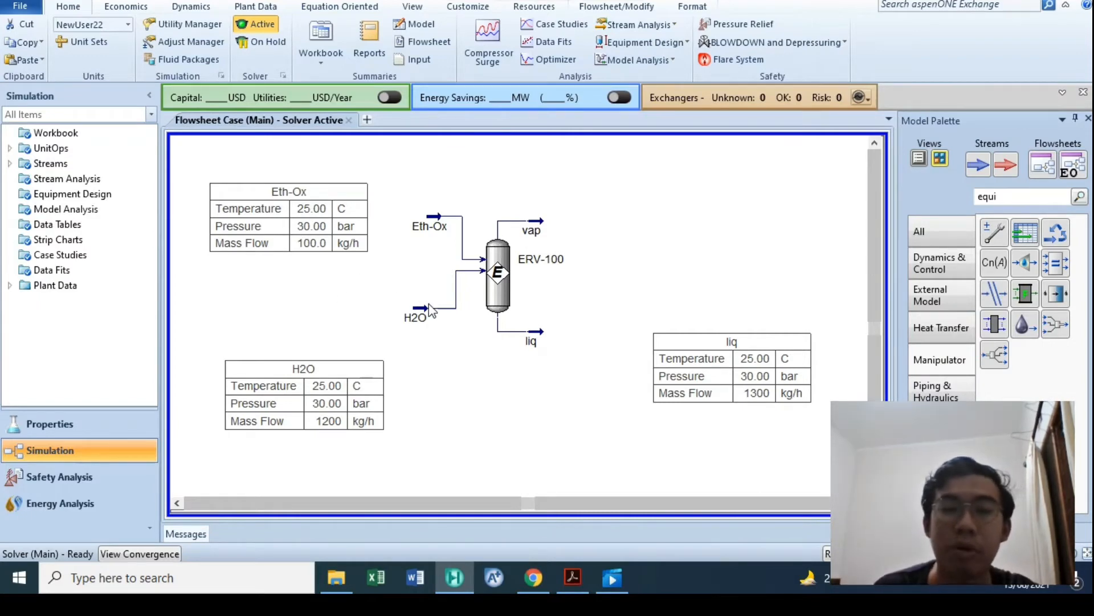
left_click(424, 223)
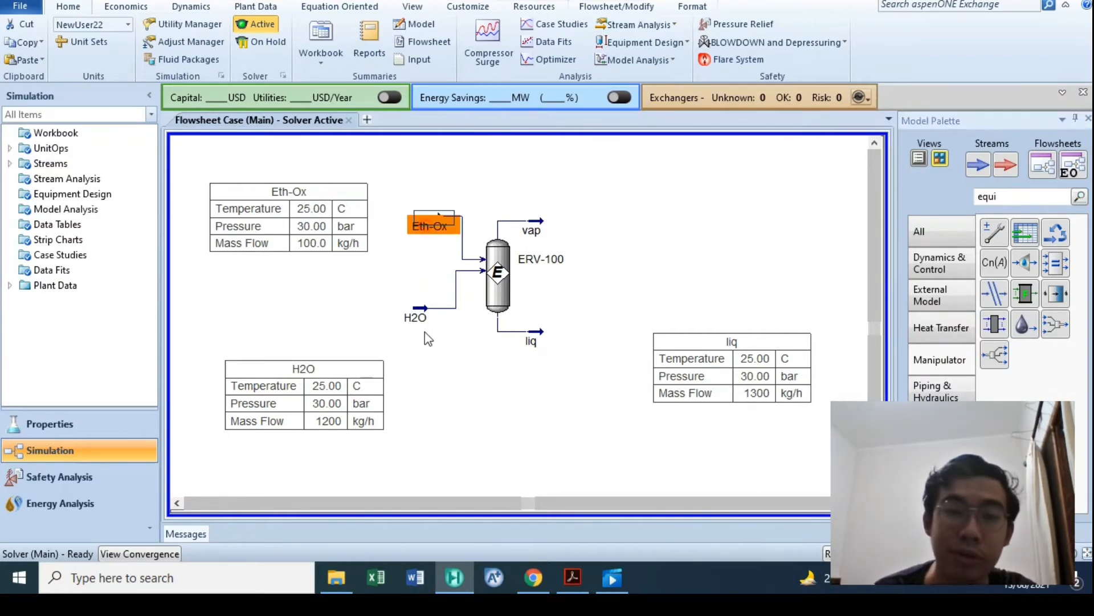
left_click(415, 315)
left_click(423, 220)
left_click(420, 314)
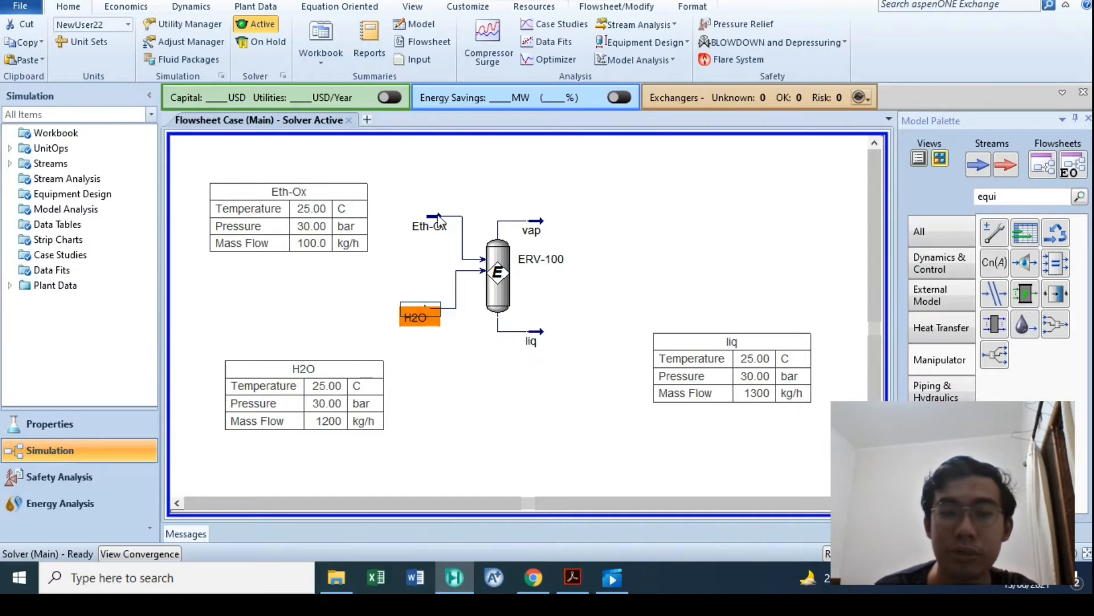
left_click(530, 340)
left_click(618, 313)
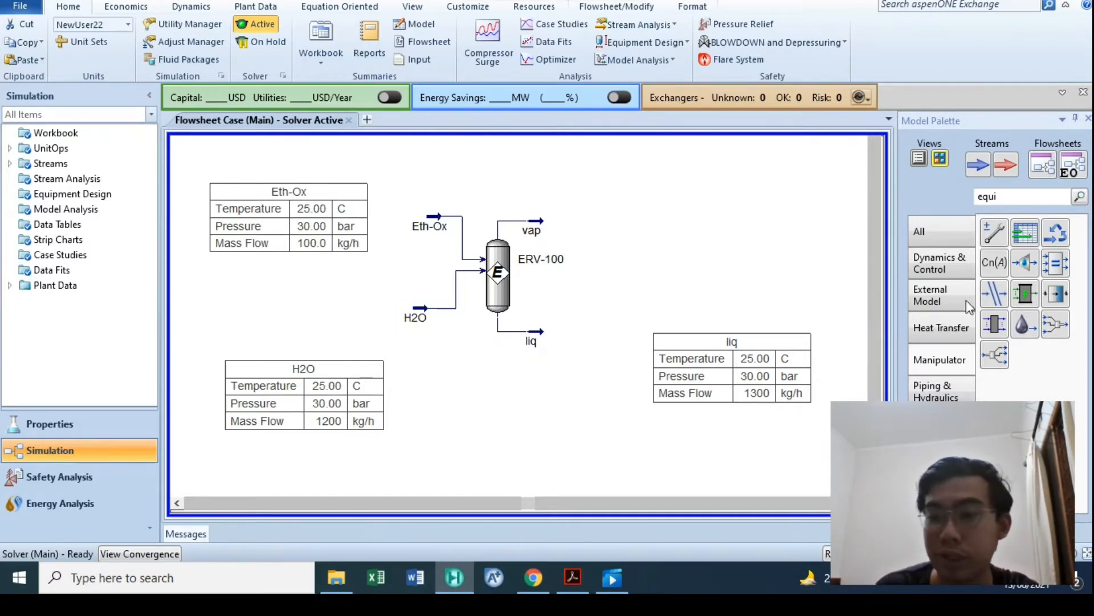
left_click(991, 268)
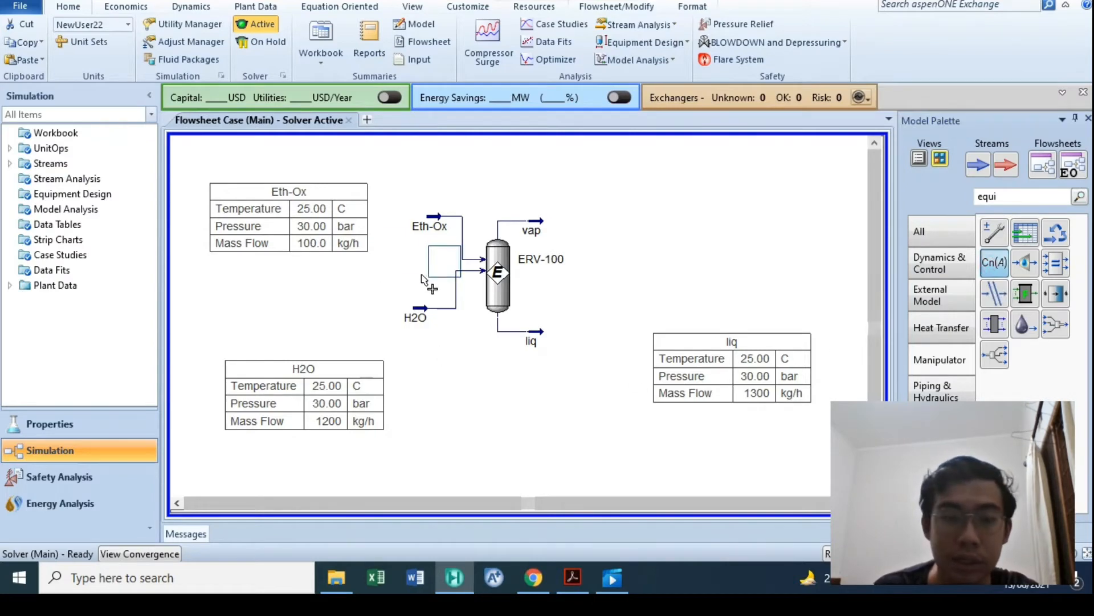
left_click(398, 284)
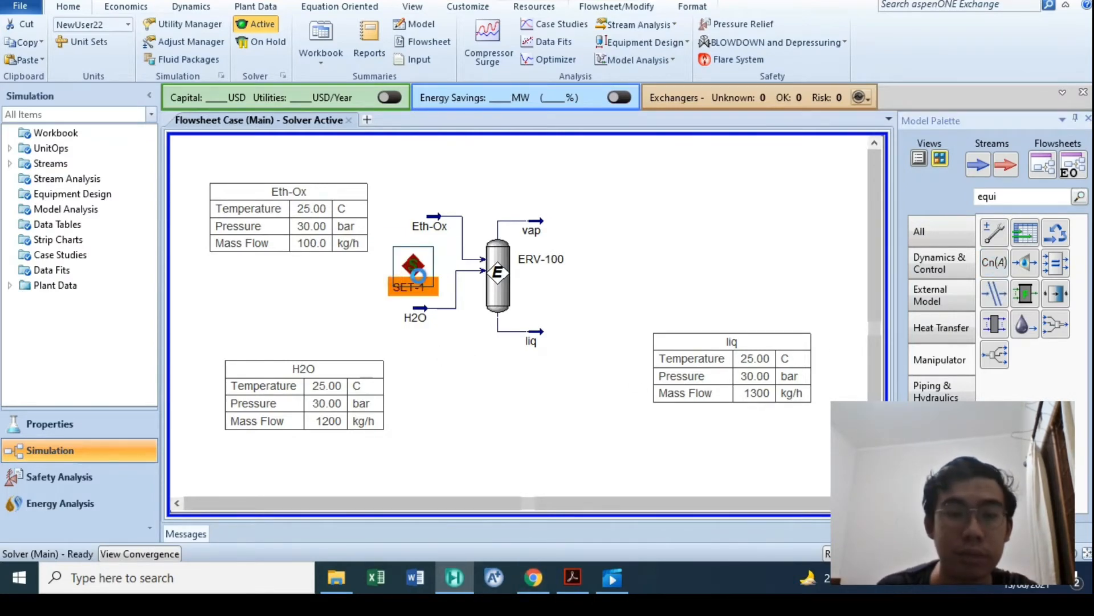
double_click(419, 275)
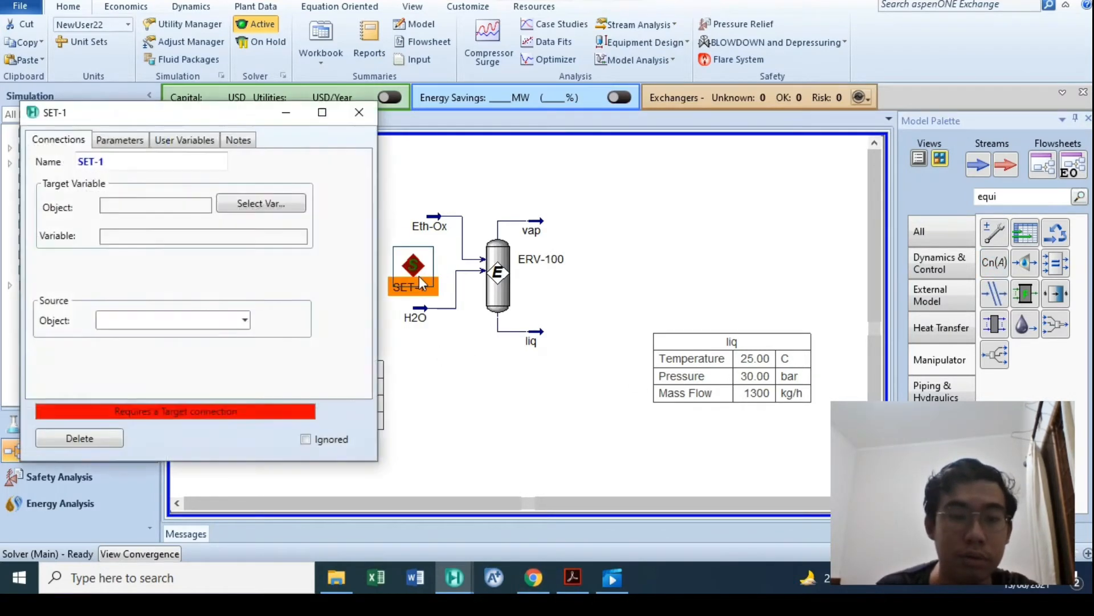
Step: Set the target variable of SET-1 to the Mass Flow of the H2O stream
left_click(250, 210)
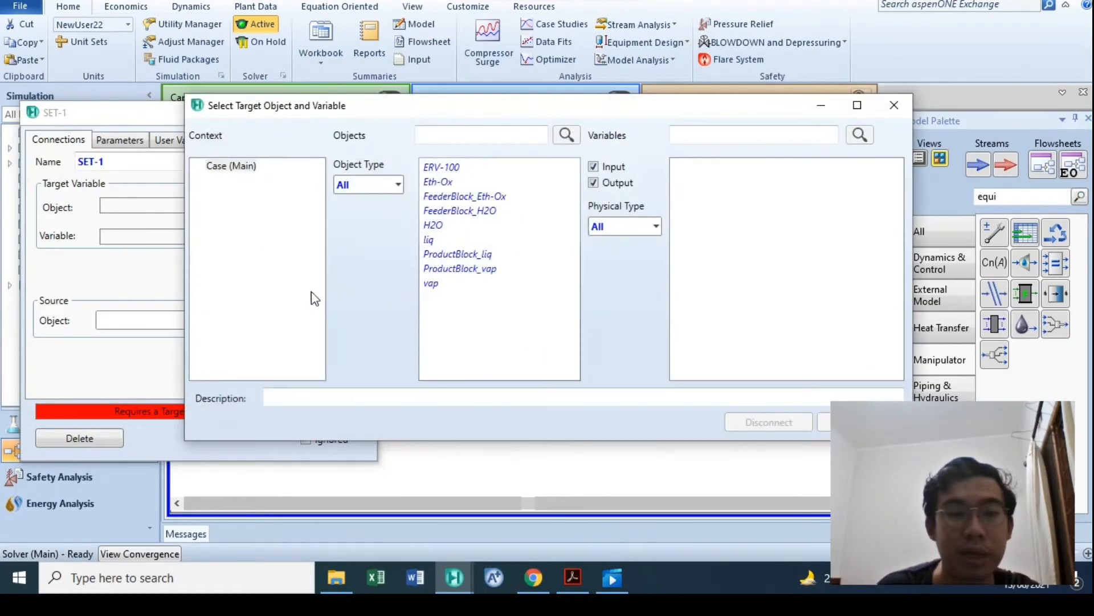
left_click(430, 226)
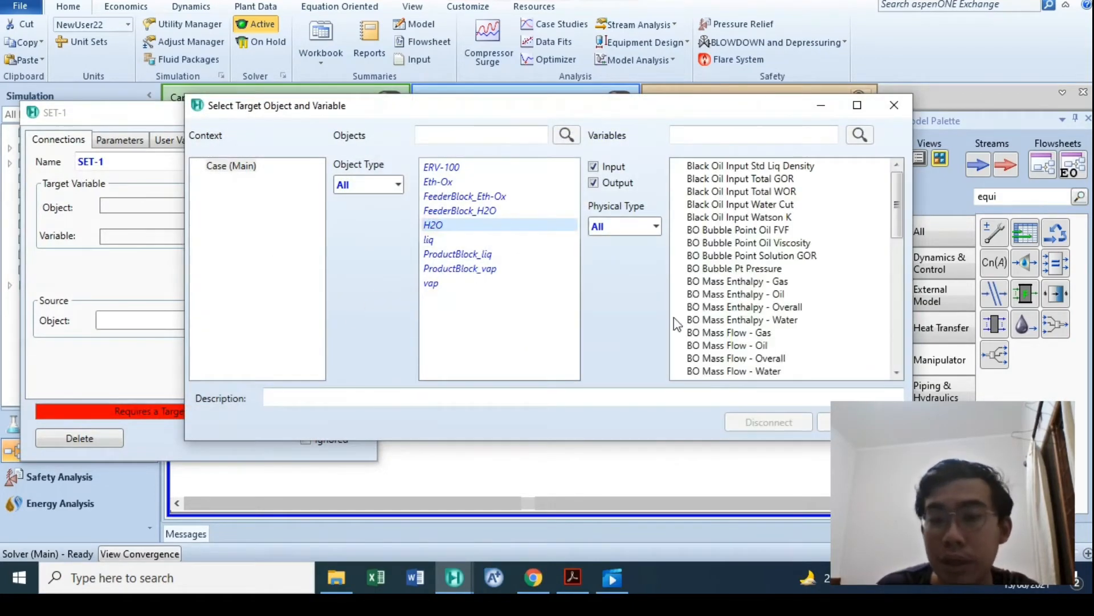
left_click(809, 135)
type("mass")
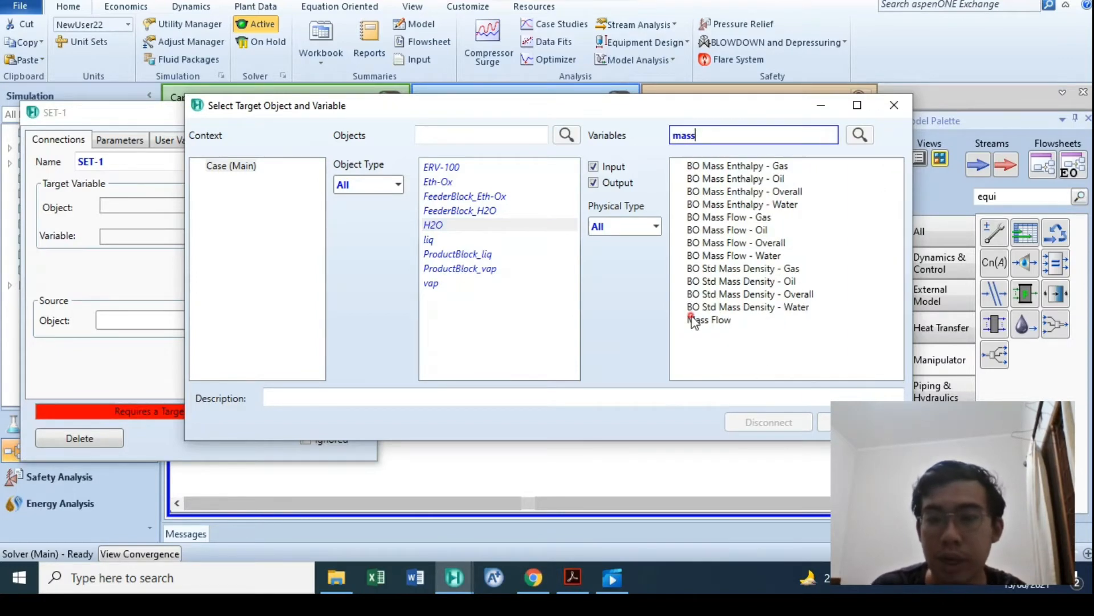
left_click(694, 321)
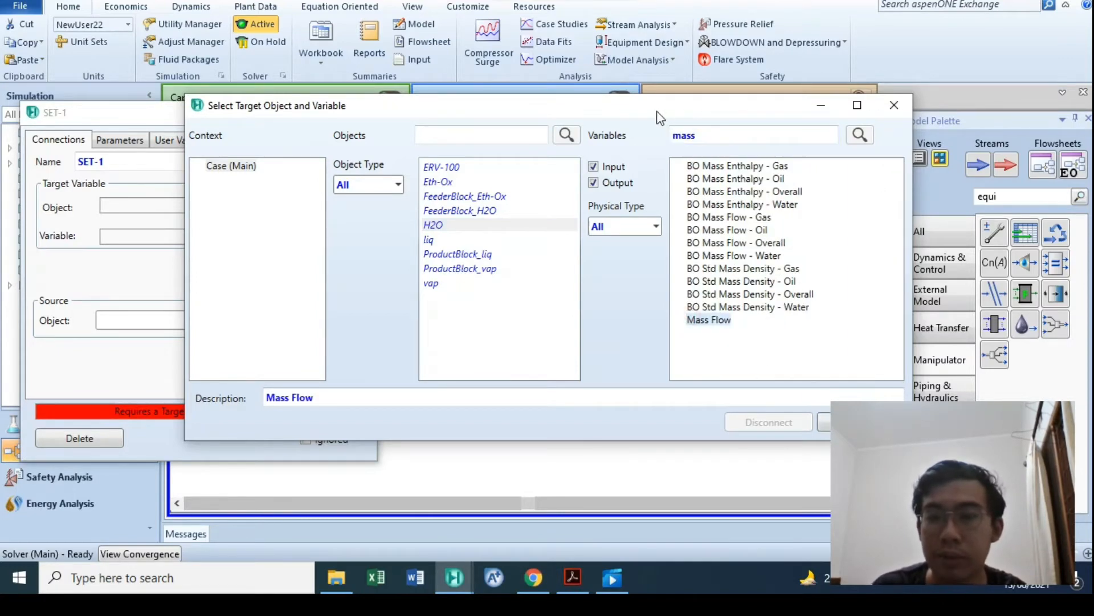
left_click(772, 428)
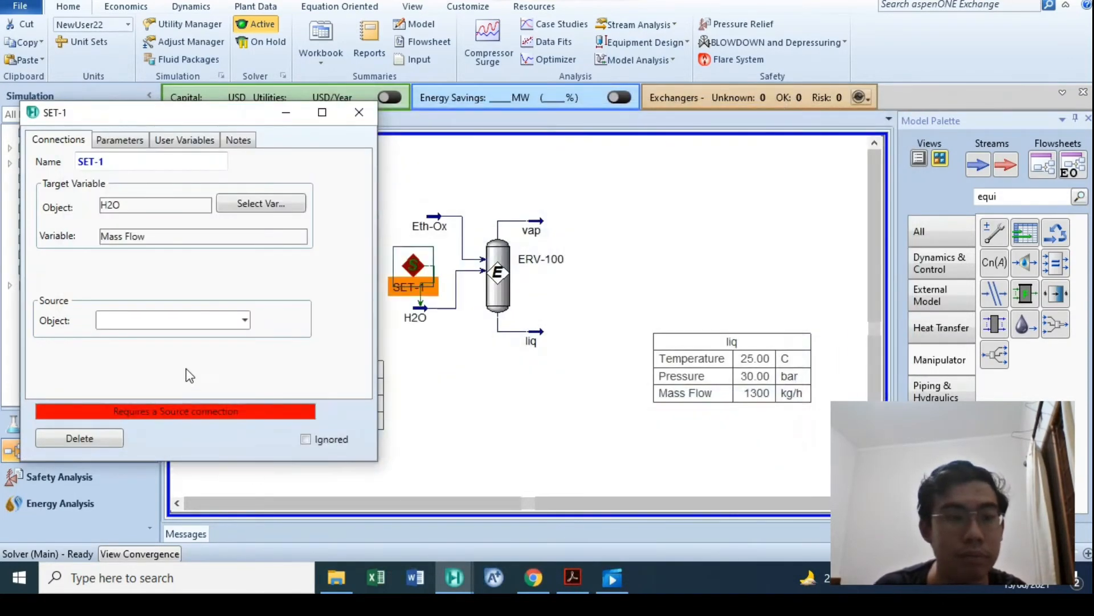
Step: Examine the source object choices of SET-1 and its multiplier and offset equation
left_click(245, 320)
left_click(354, 295)
left_click(122, 141)
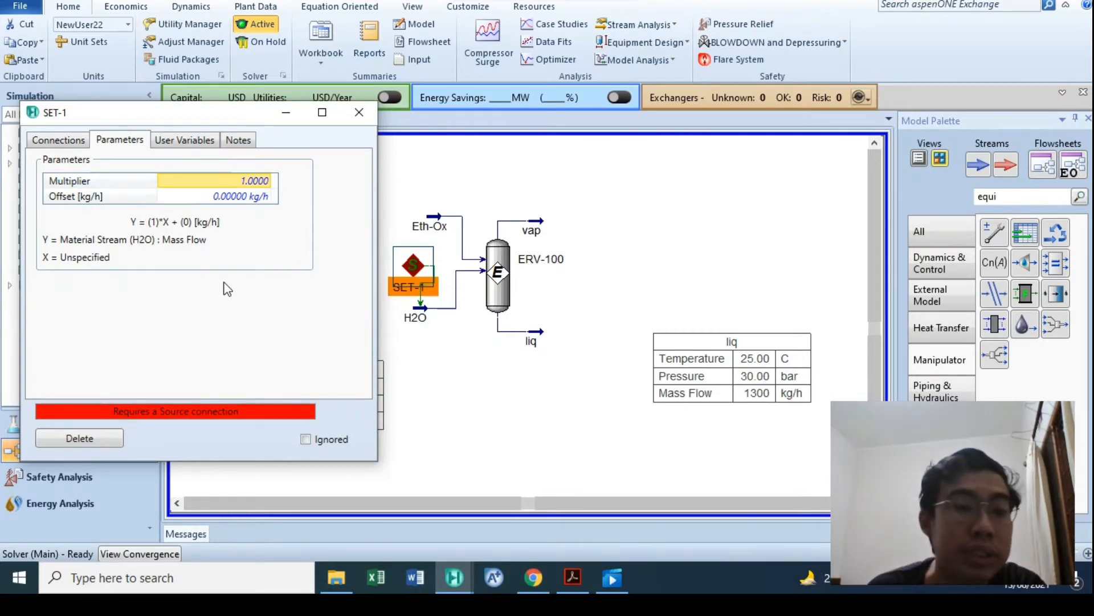
left_click(140, 227)
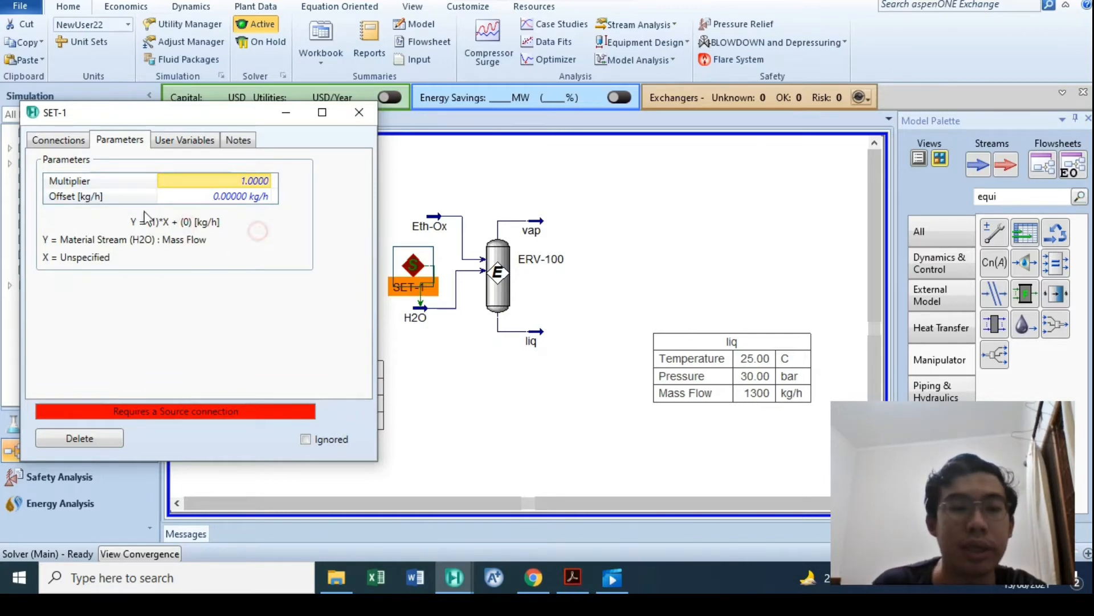
Step: Check the C2H4O/H2O mass ratio in Simulkuy #14.pdf and set the multiplier of SET-1 to 10 in HYSYS
left_click(573, 577)
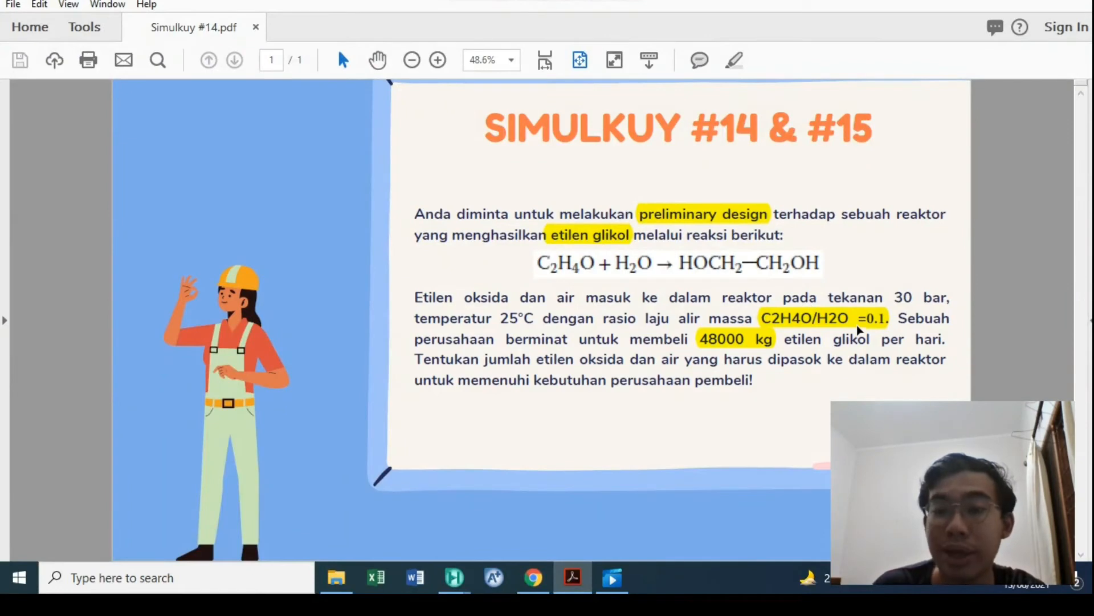
left_click(778, 323)
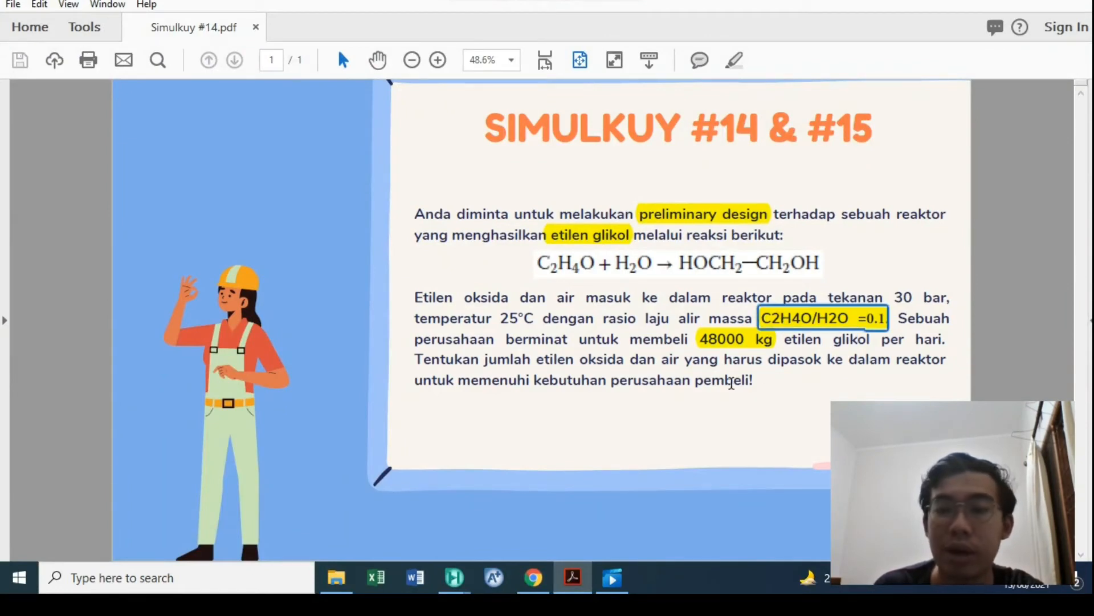
left_click(573, 577)
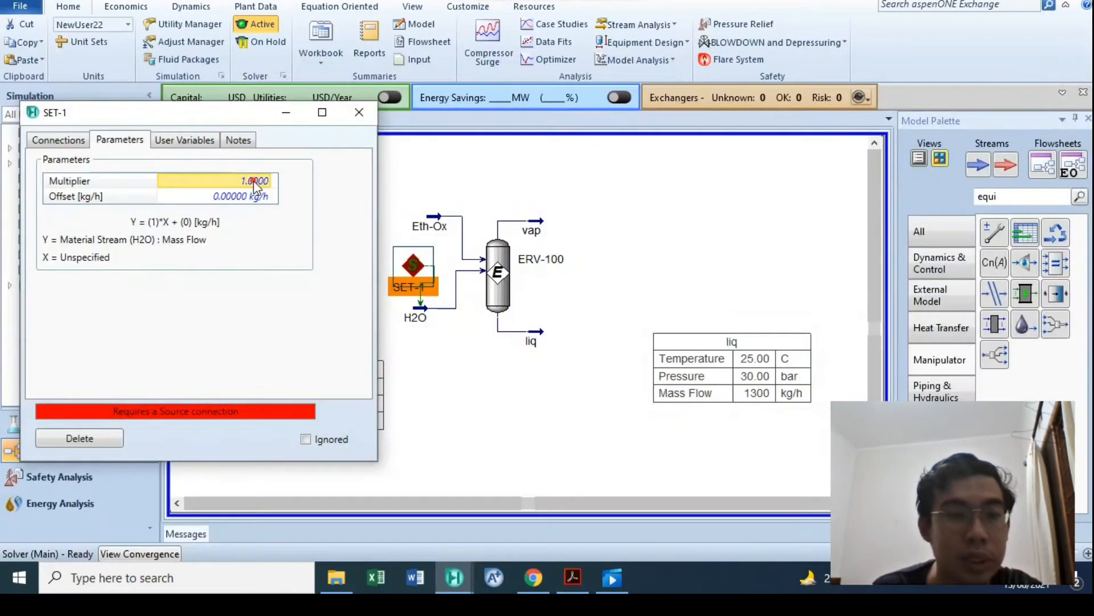
type("10")
key("Return")
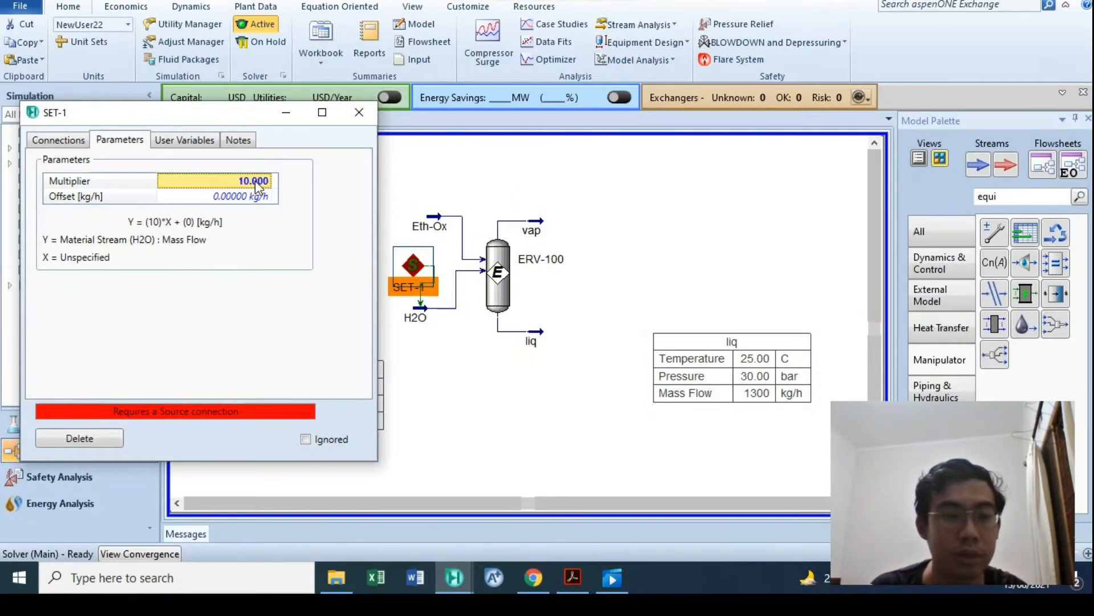
Step: Assign Eth-Ox as the source object of SET-1, then dismiss the consistency error and close the SET-1 window
left_click(57, 141)
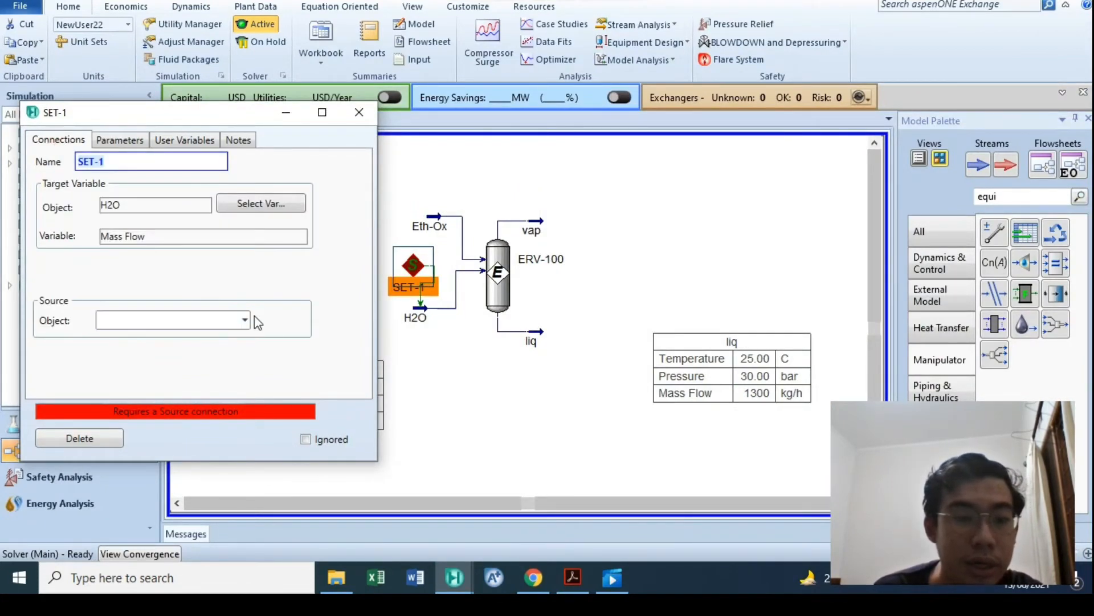
left_click(245, 320)
left_click(237, 342)
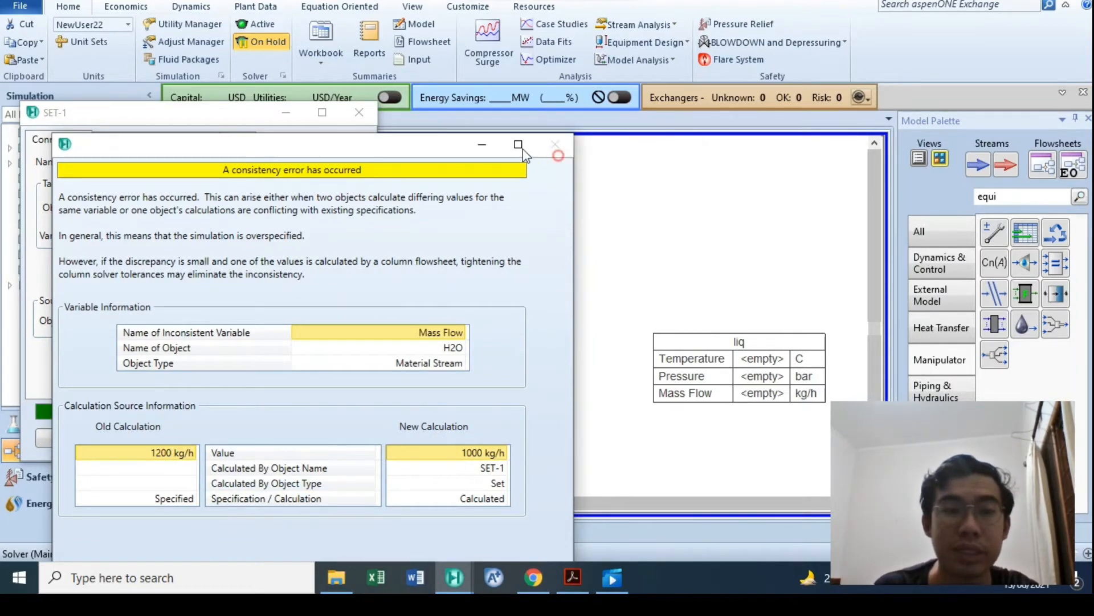
left_click(554, 145)
left_click(359, 112)
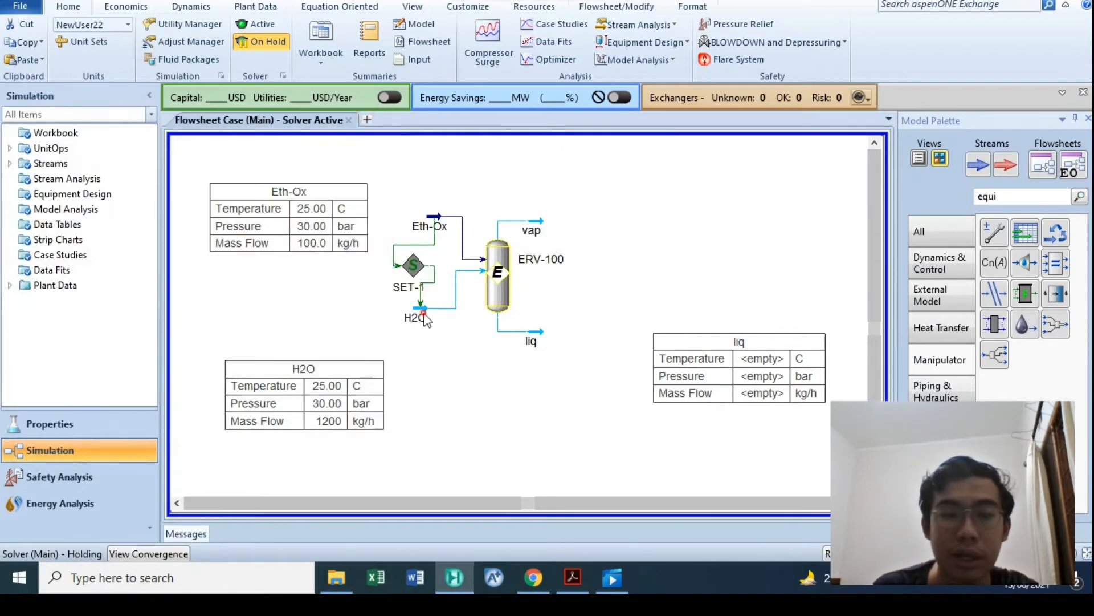
Step: Clear the specified mass flow of the H2O stream in its worksheet conditions
double_click(421, 312)
left_click(469, 301)
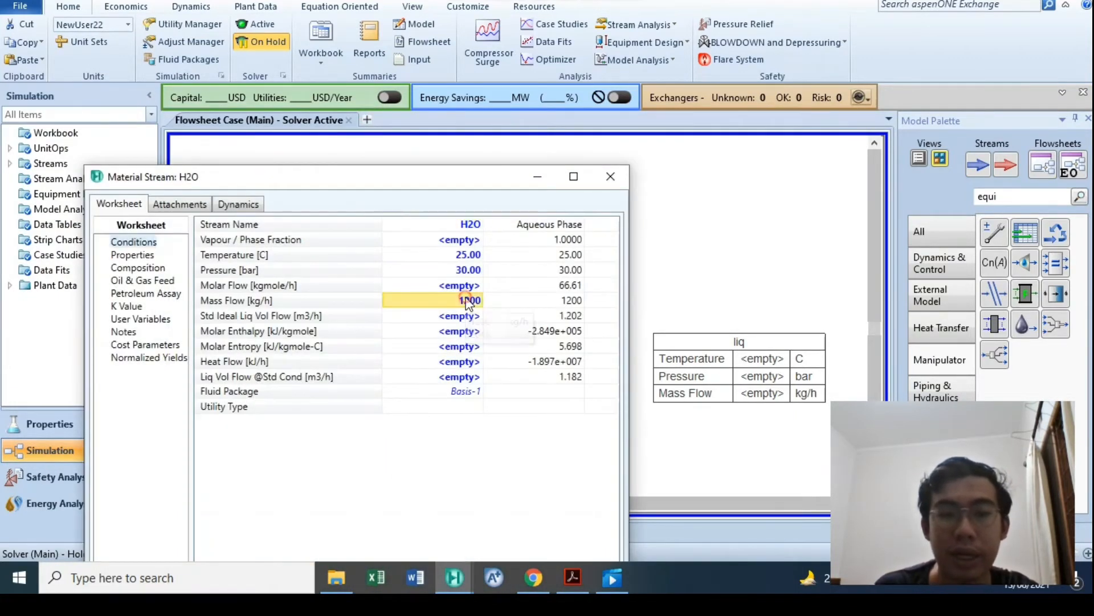
key("Delete")
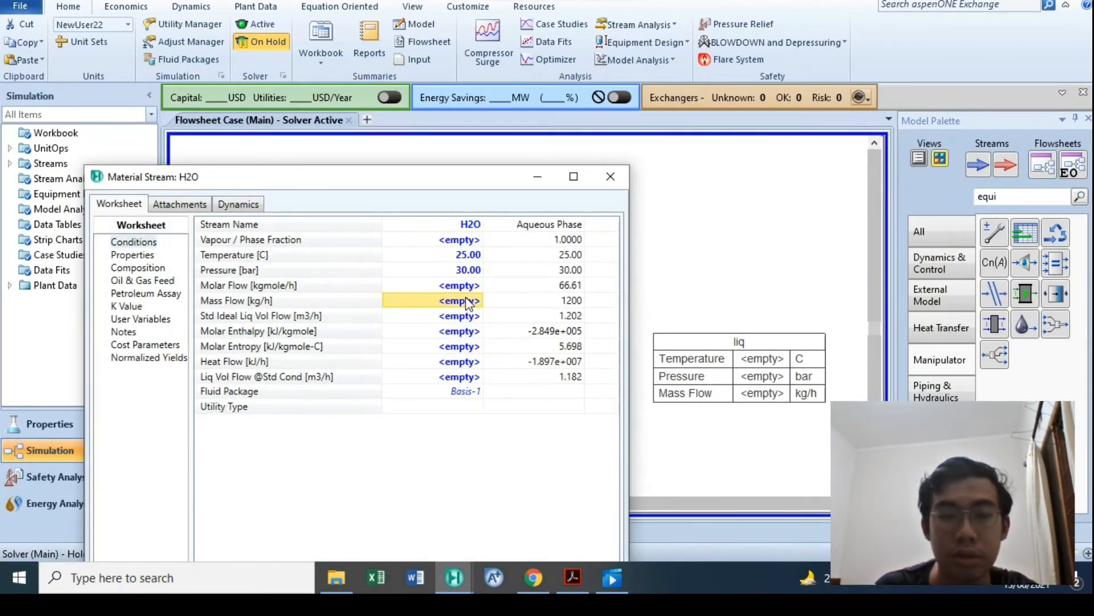
Step: Close the H2O stream window and set the solver to active
left_click(610, 176)
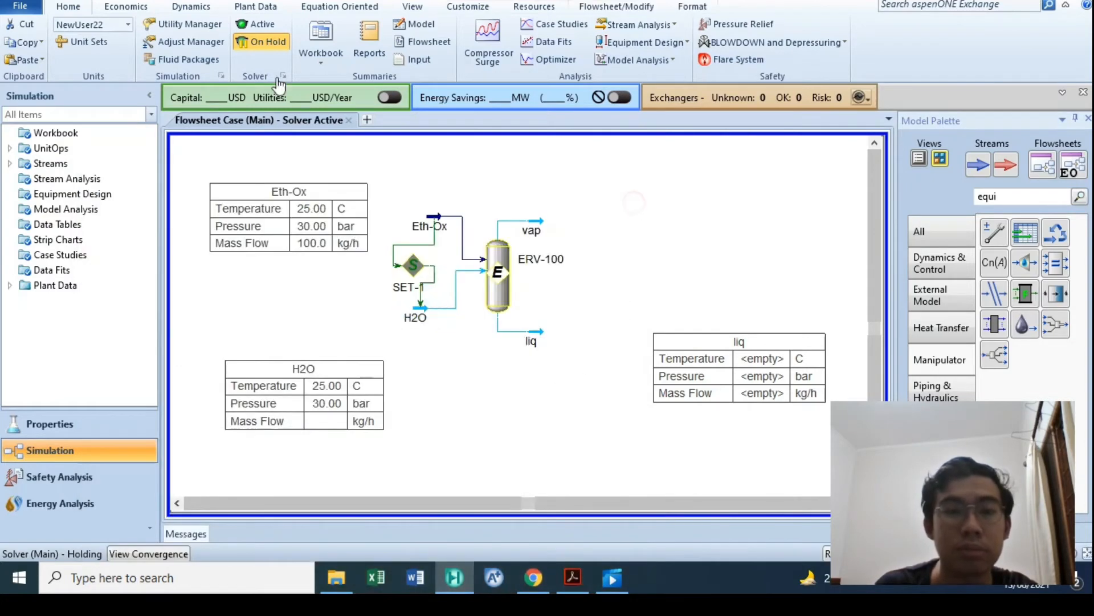
left_click(272, 23)
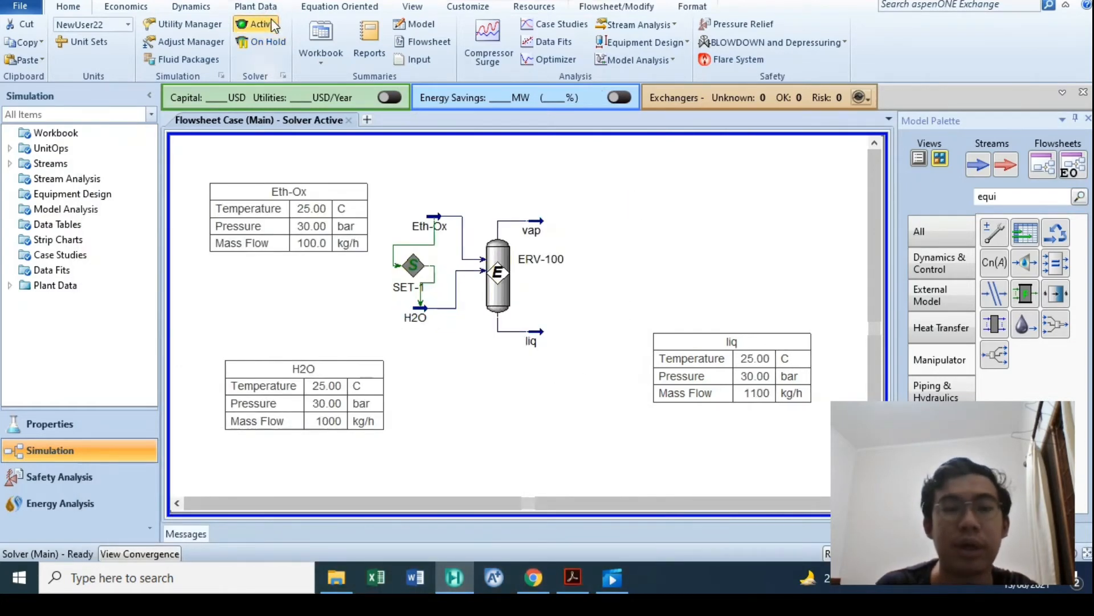
Step: Test the ratio link by setting the mass flow of the Eth-Ox stream to 200 kg/h
mouse_move(444, 232)
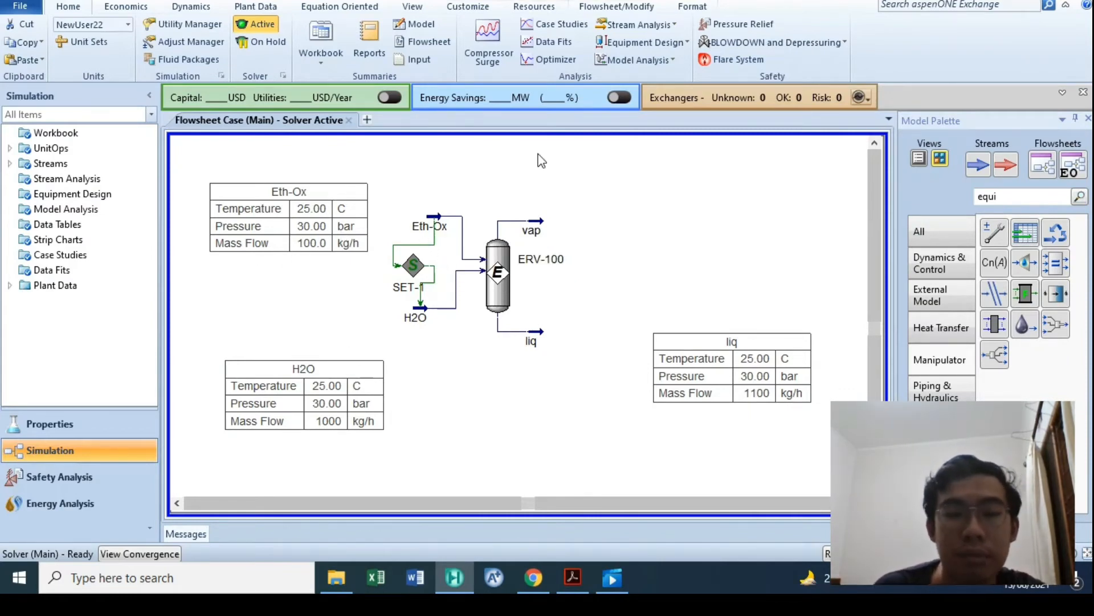
double_click(444, 231)
left_click_drag(298, 211, 689, 85)
left_click(887, 202)
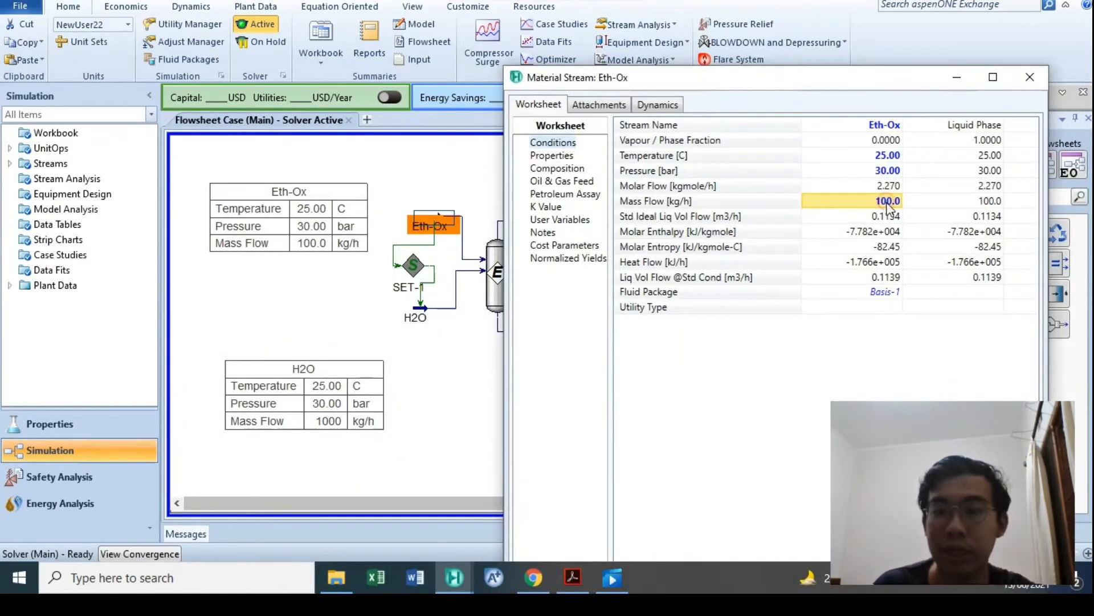
type("200")
key("Return")
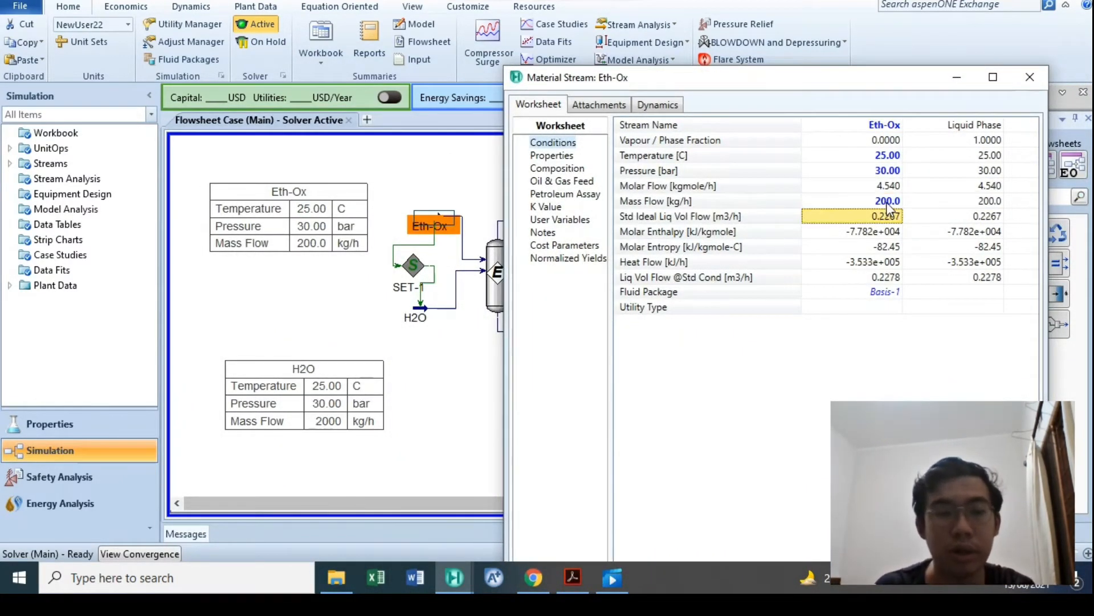
Step: Try Eth-Ox mass flows of 150 kg/h and 300 kg/h to test the link to the H2O stream
left_click(887, 202)
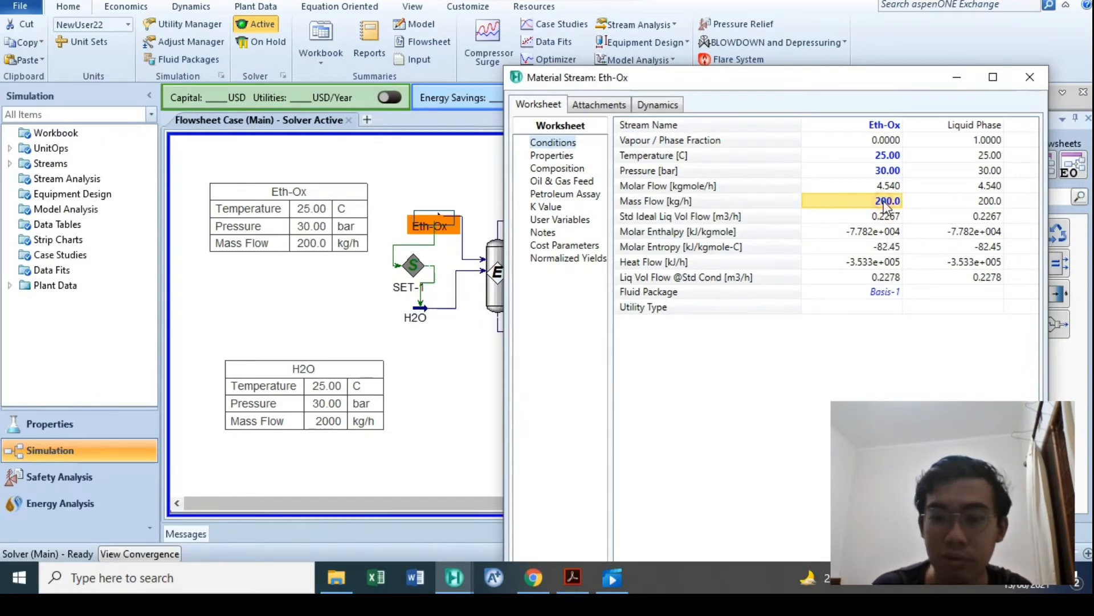
type("150")
key("Return")
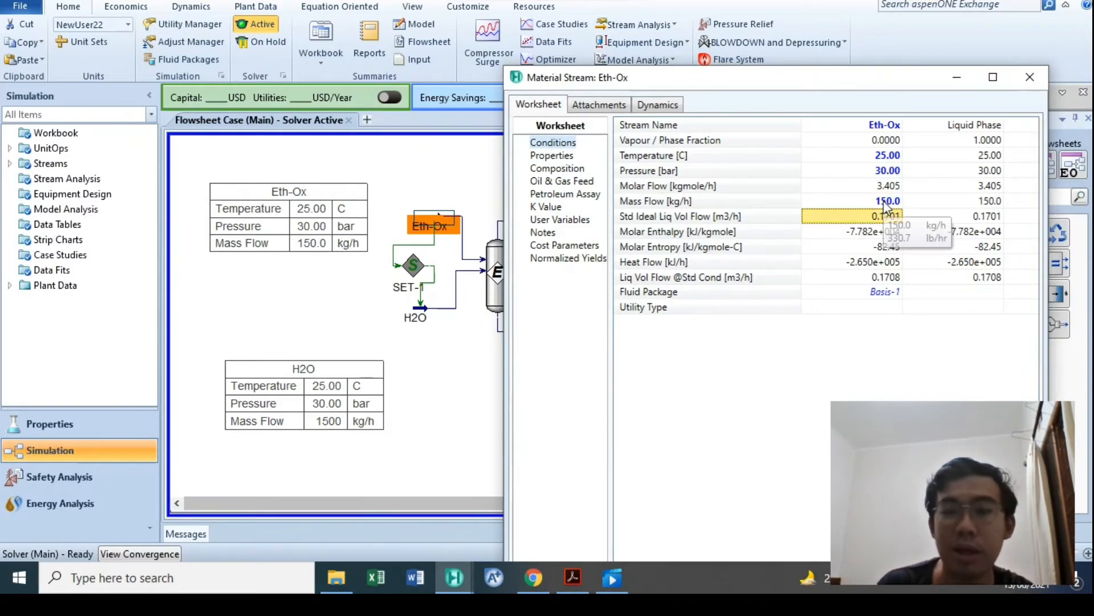
left_click(887, 204)
type("300")
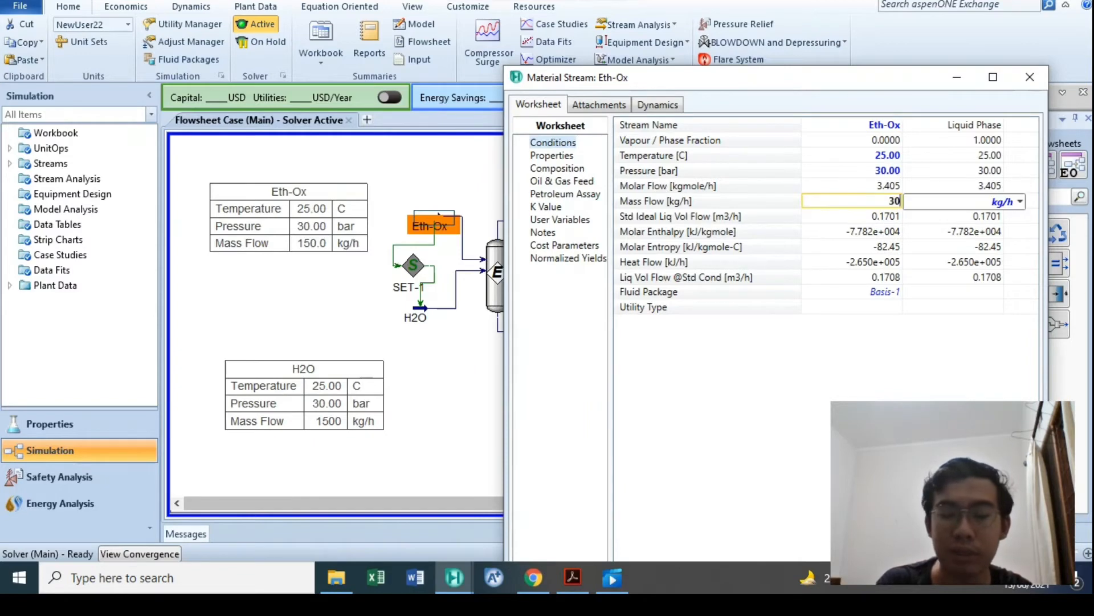
key("Return")
Step: Set the mass flow of Eth-Ox back to 100 kg/h and close the stream window
left_click(889, 204)
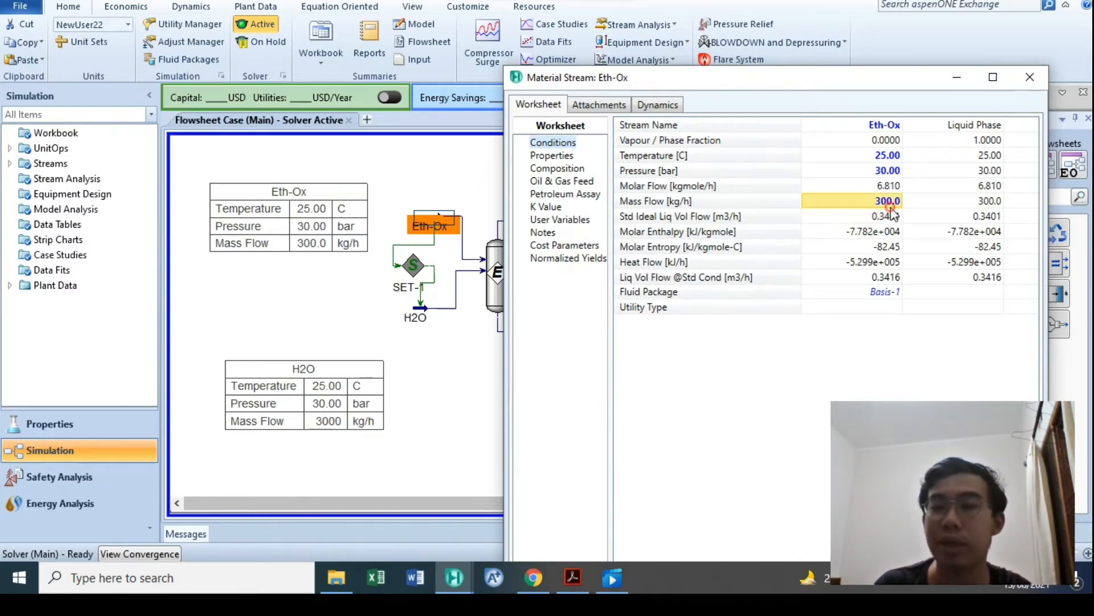
type("1")
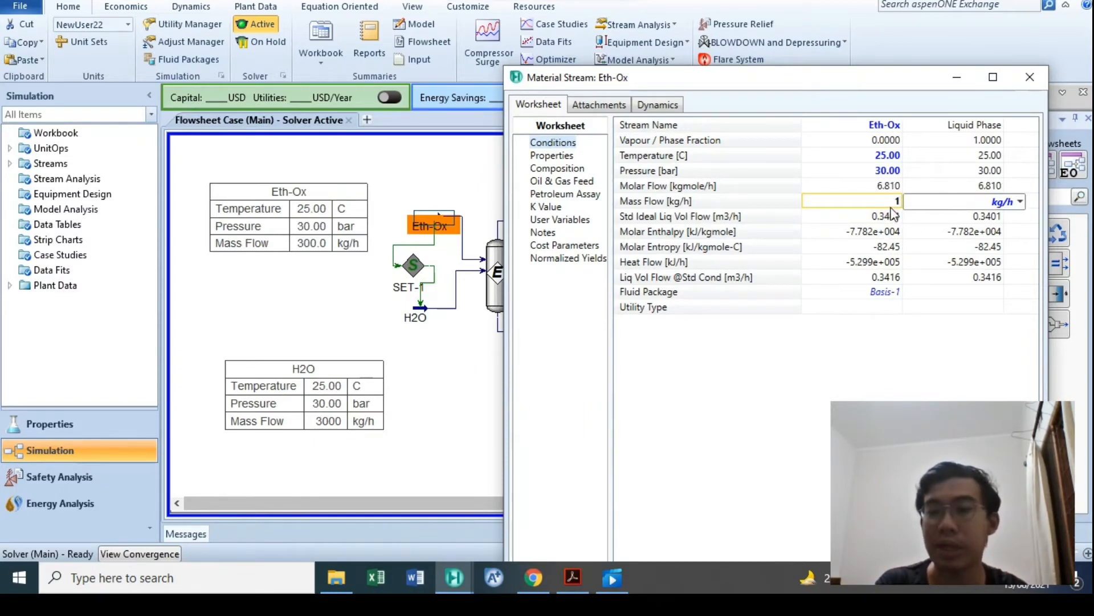
type("00")
key("Return")
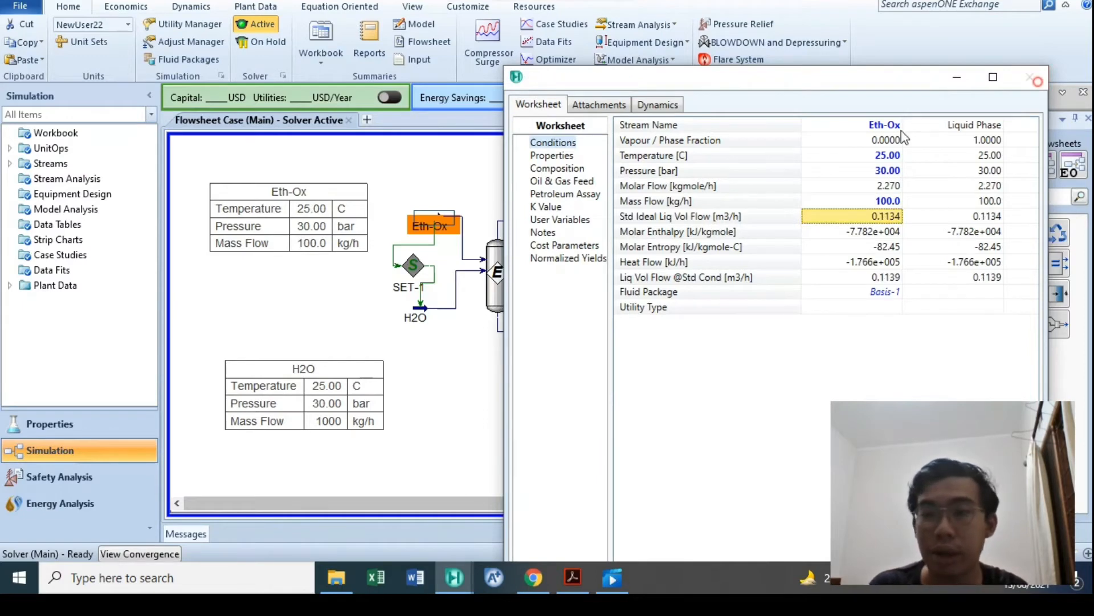
left_click(1030, 77)
left_click(408, 186)
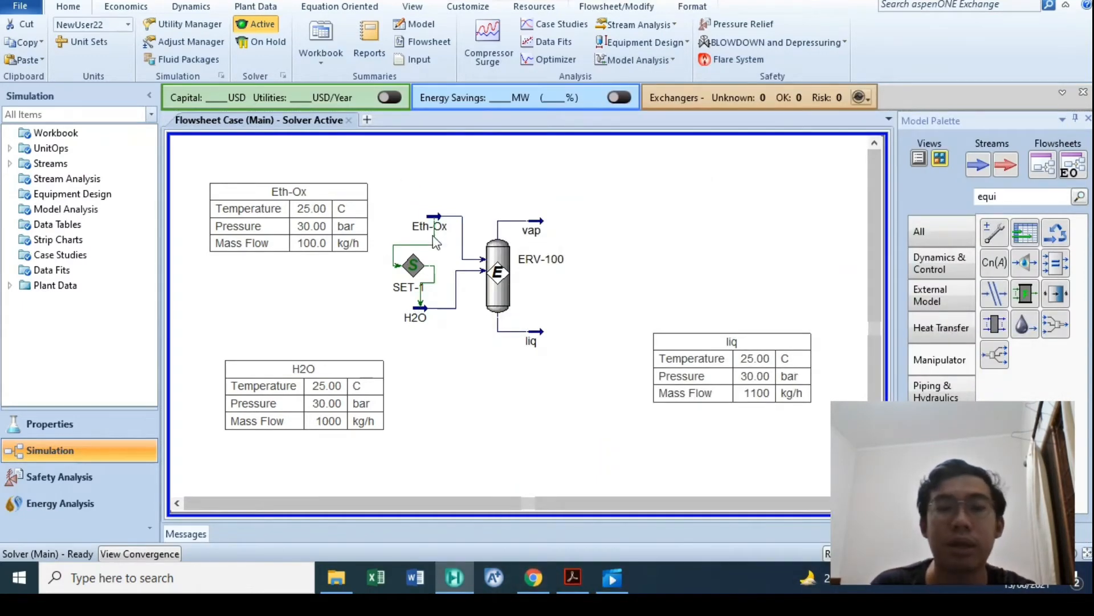
Step: Review the multiplier, target variable and source object of SET-1, and close its window
double_click(408, 290)
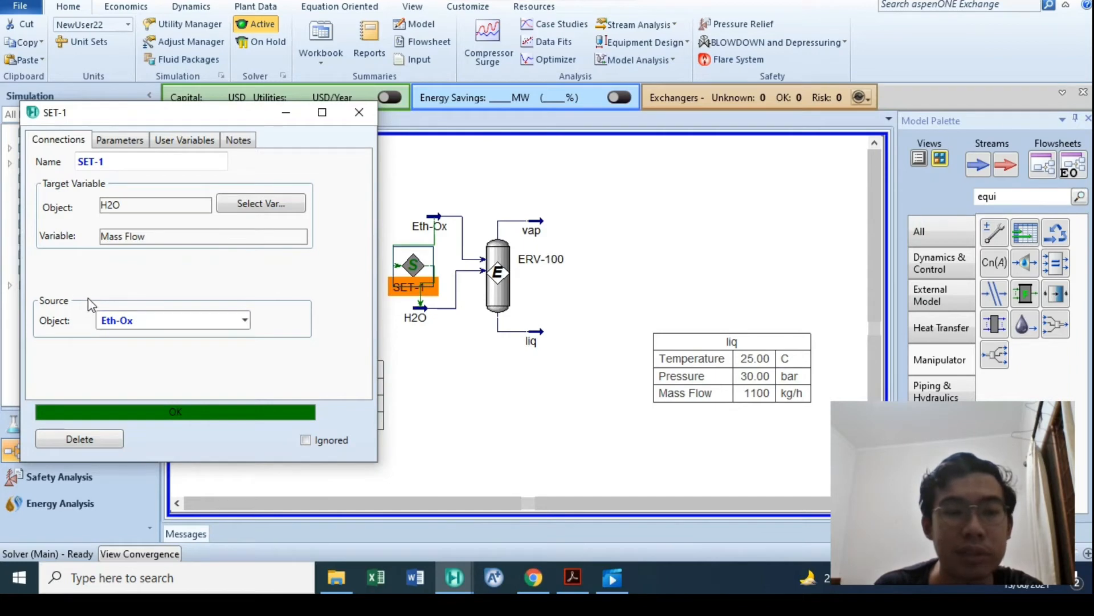
left_click(117, 139)
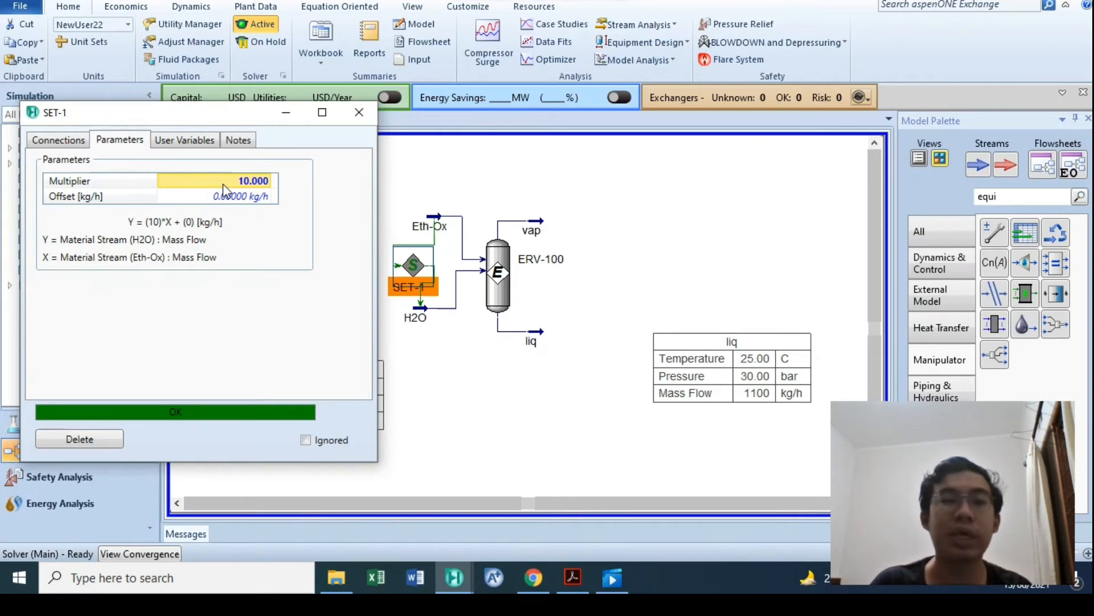
left_click(67, 143)
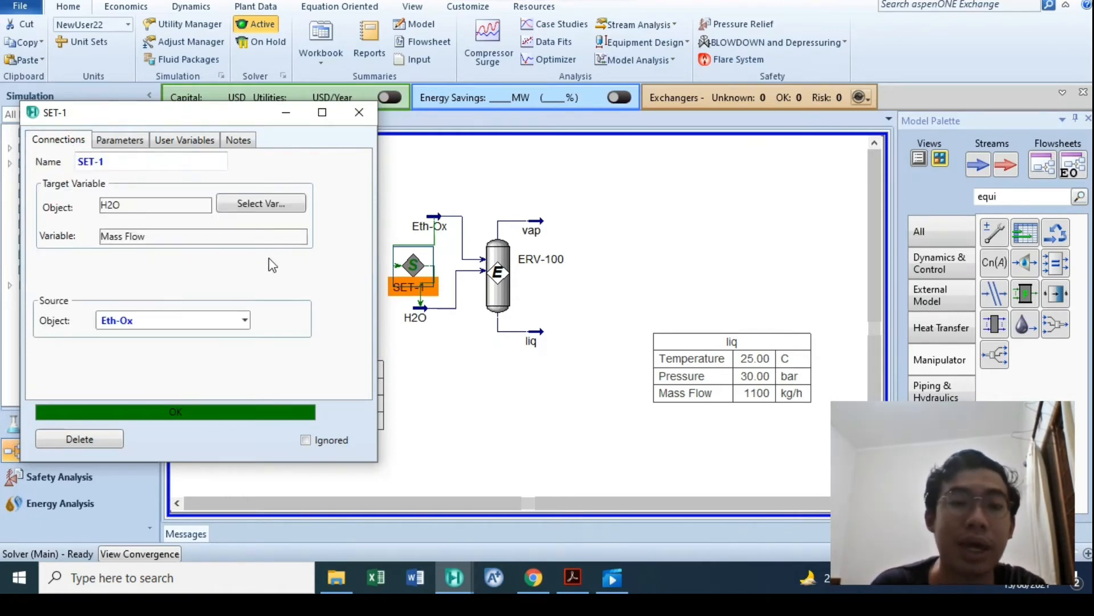
left_click(358, 121)
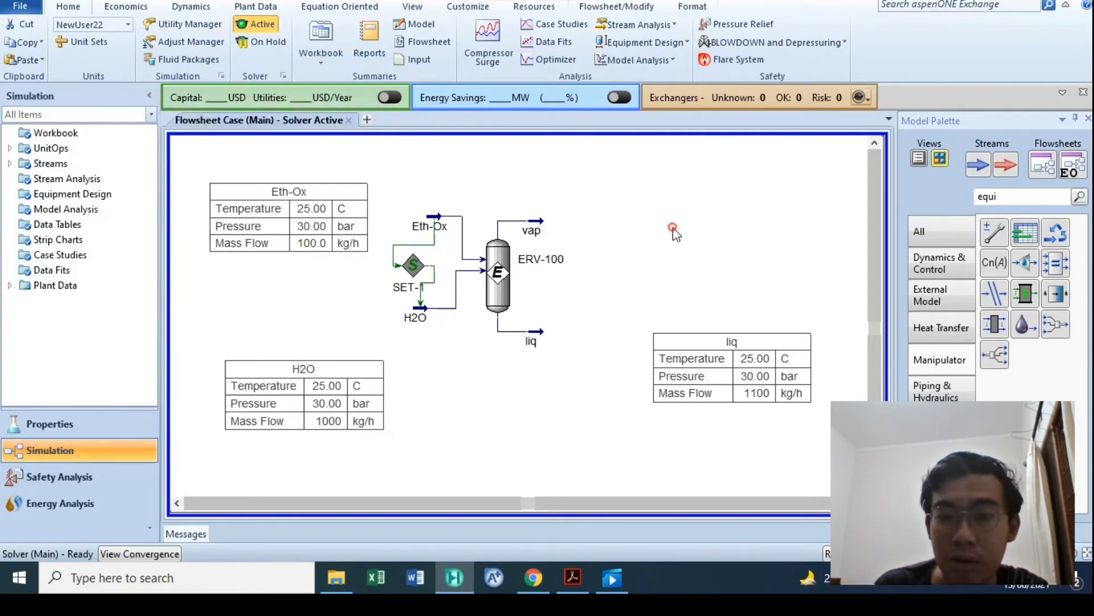
Step: Reposition the H2O stream and the SET-1 block on the flowsheet so that SET-1 sits directly below Eth-Ox
left_click(406, 322)
left_click_drag(404, 324, 403, 324)
left_click(430, 372)
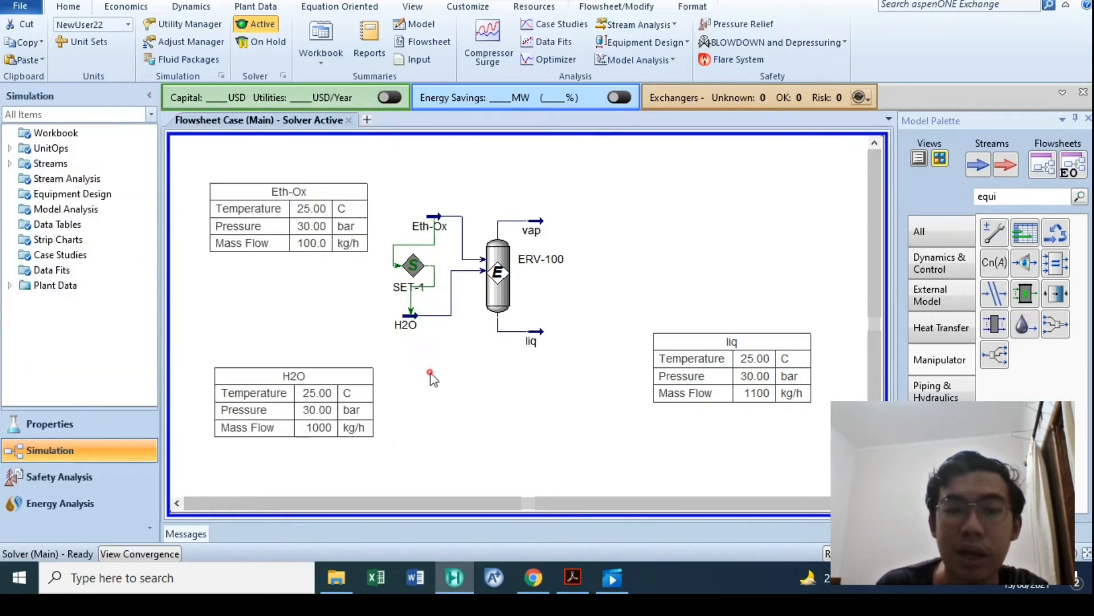
left_click(416, 264)
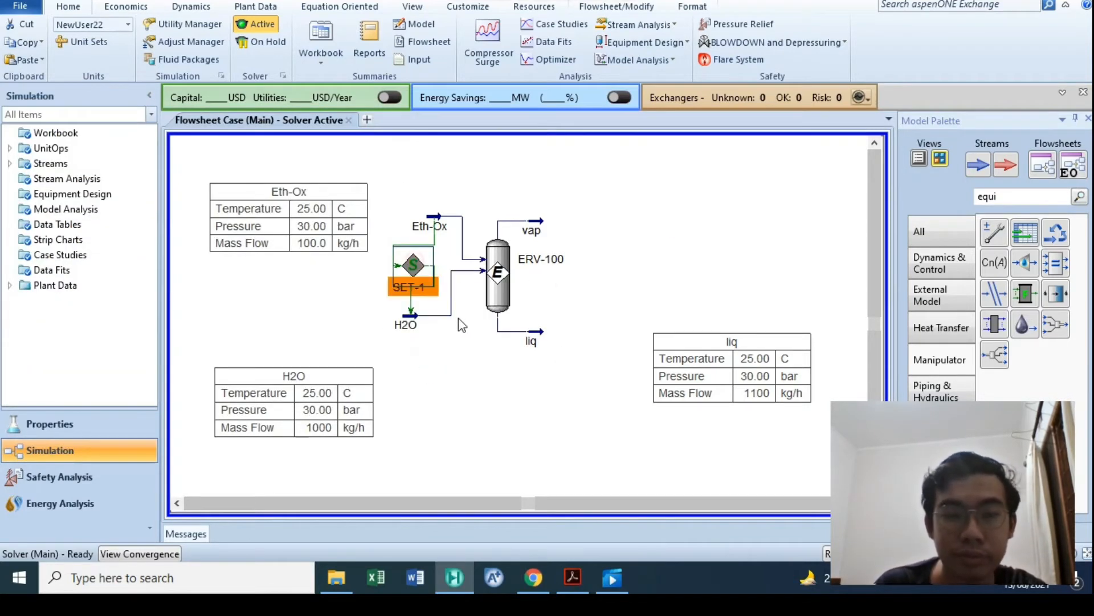
left_click(472, 360)
left_click_drag(406, 323, 409, 323)
left_click(414, 283)
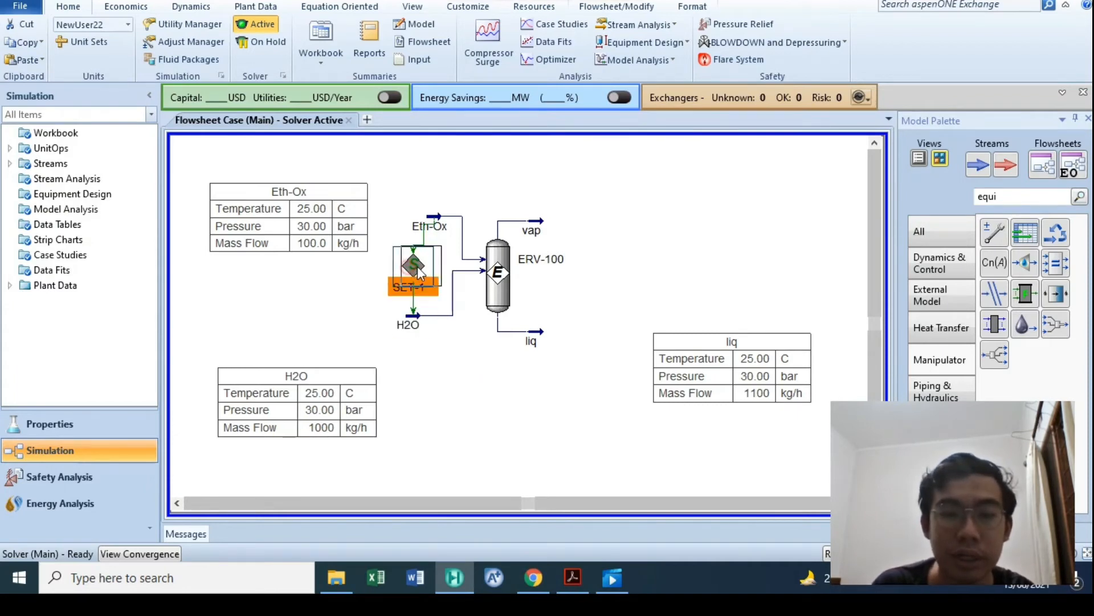
left_click_drag(429, 279, 450, 280)
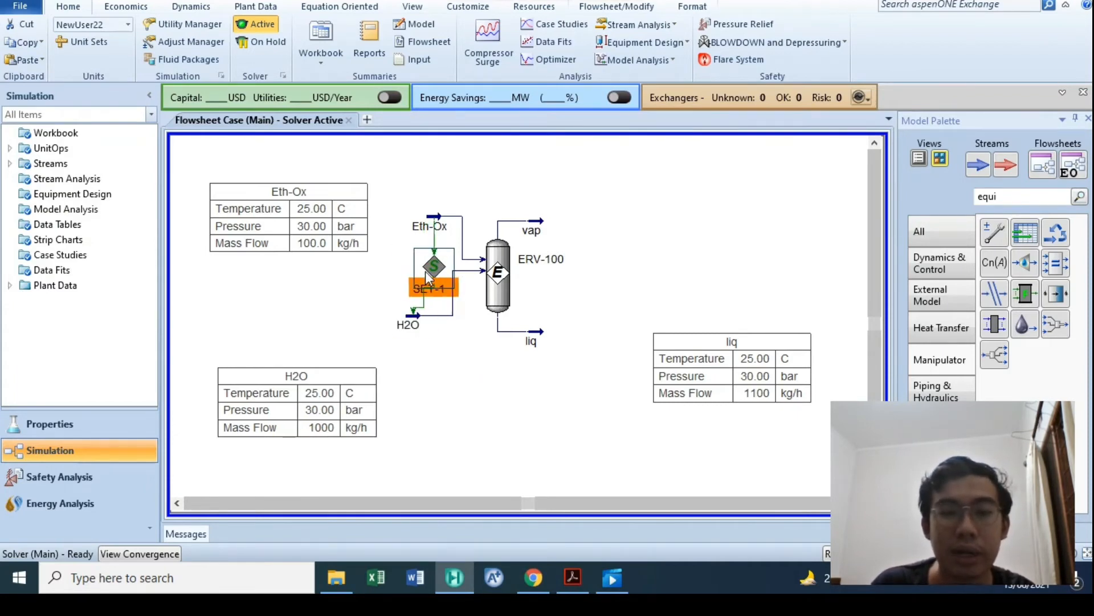
left_click(469, 351)
Step: Check the ethylene glycol demand in Simulkuy #14.pdf, then add an Adjust block beside ERV-100 in HYSYS and open it
mouse_move(546, 340)
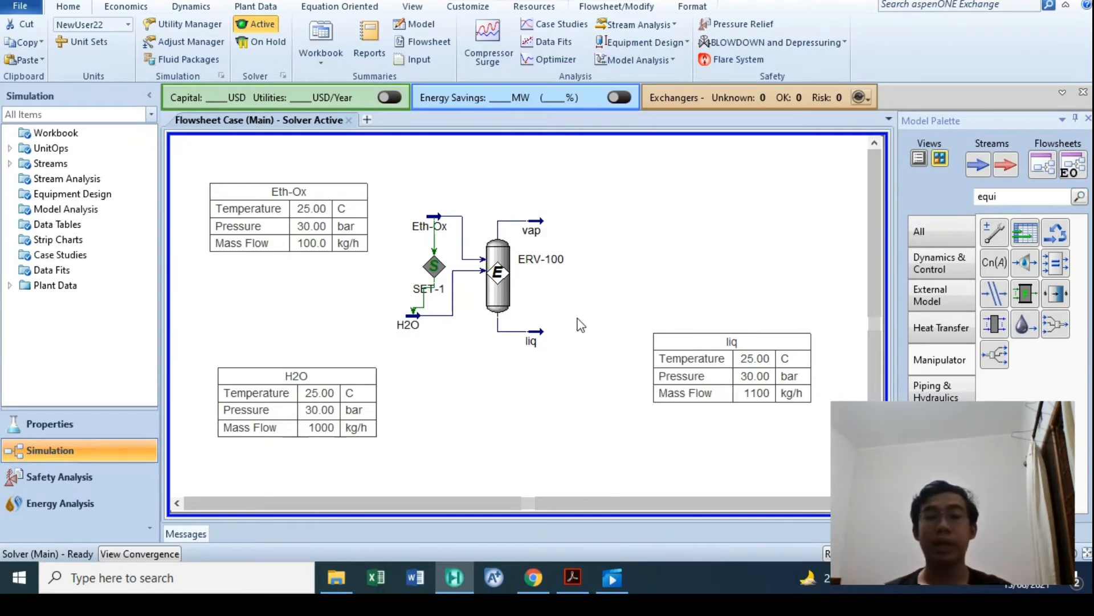
left_click(573, 577)
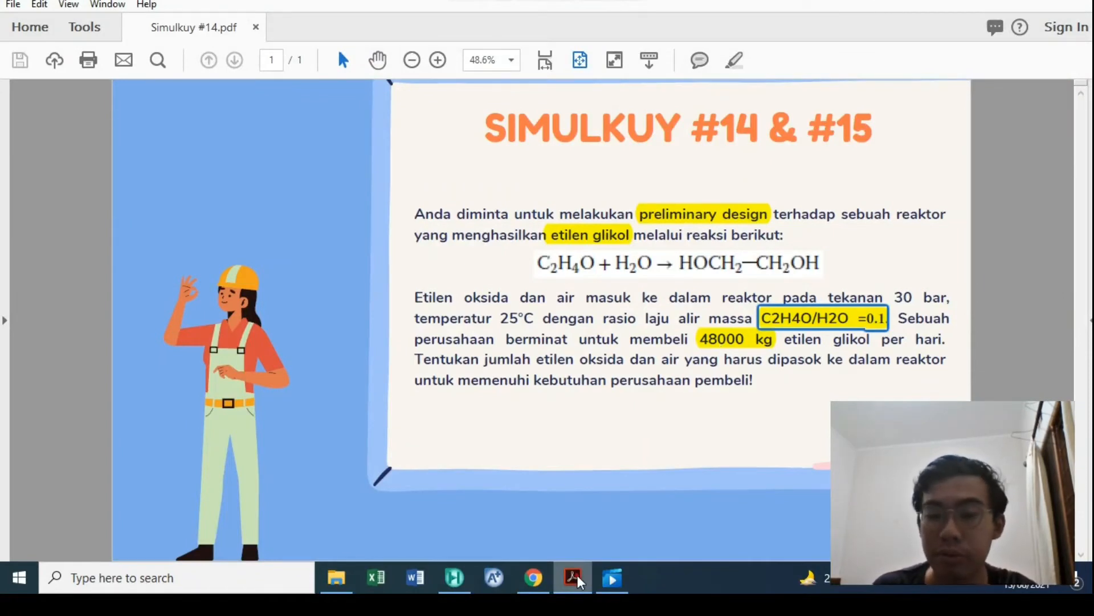
key("alt+Tab")
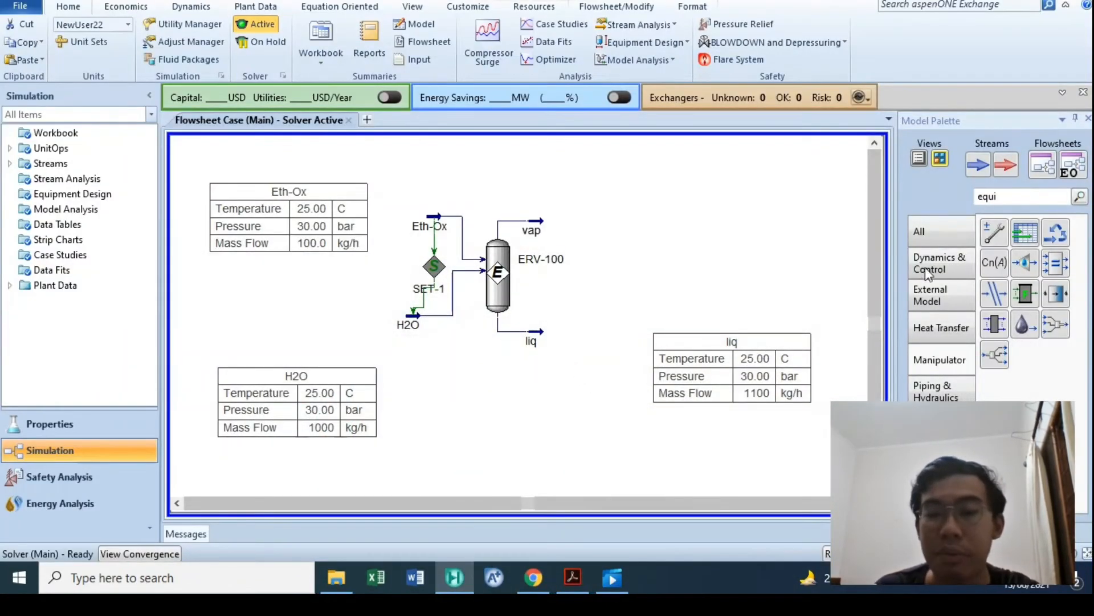
left_click(994, 232)
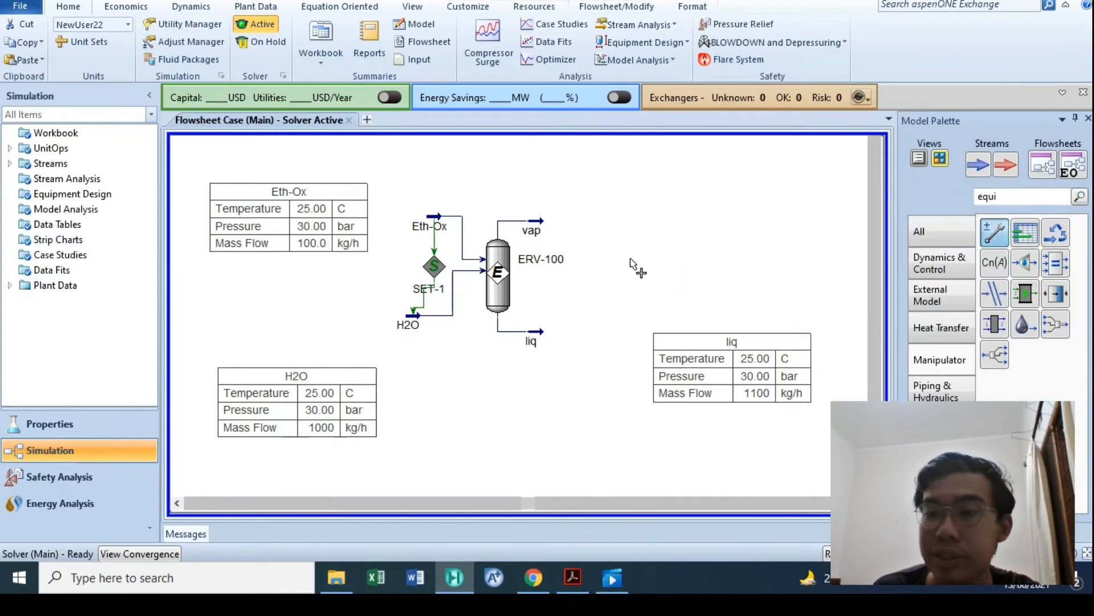
left_click(603, 261)
double_click(602, 261)
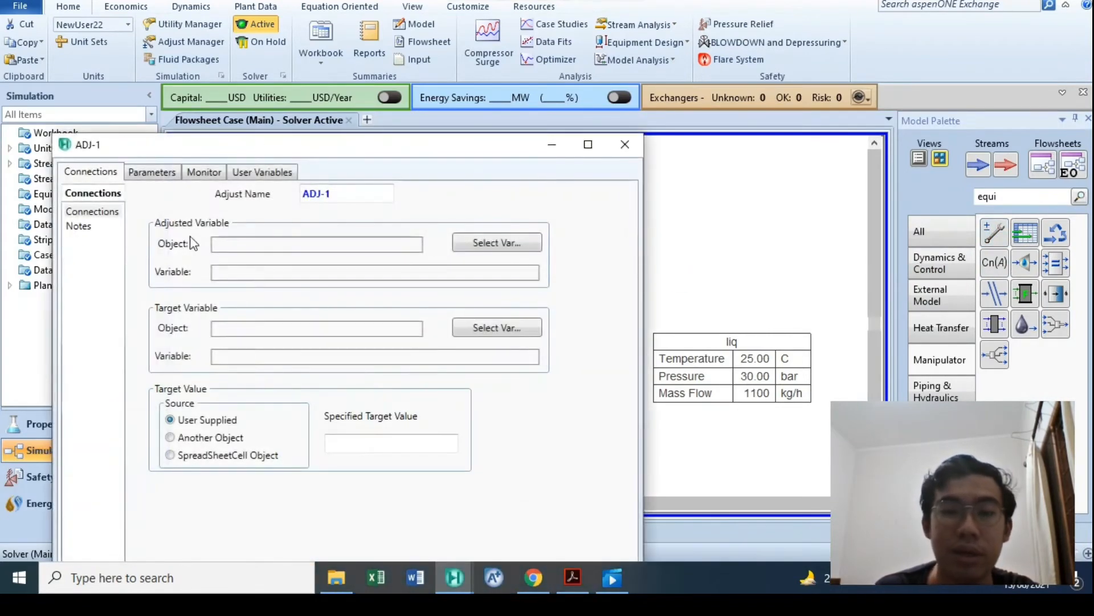
Step: Assign the Mass Flow of the liq stream as the adjusted variable of ADJ-1
left_click_drag(194, 148, 716, 138)
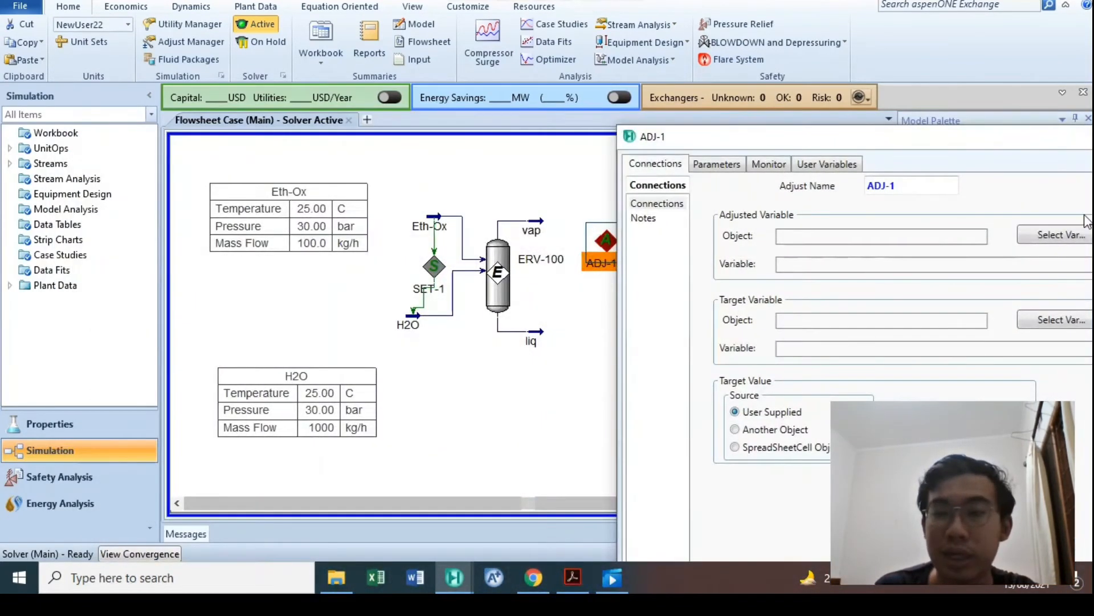
left_click(1038, 237)
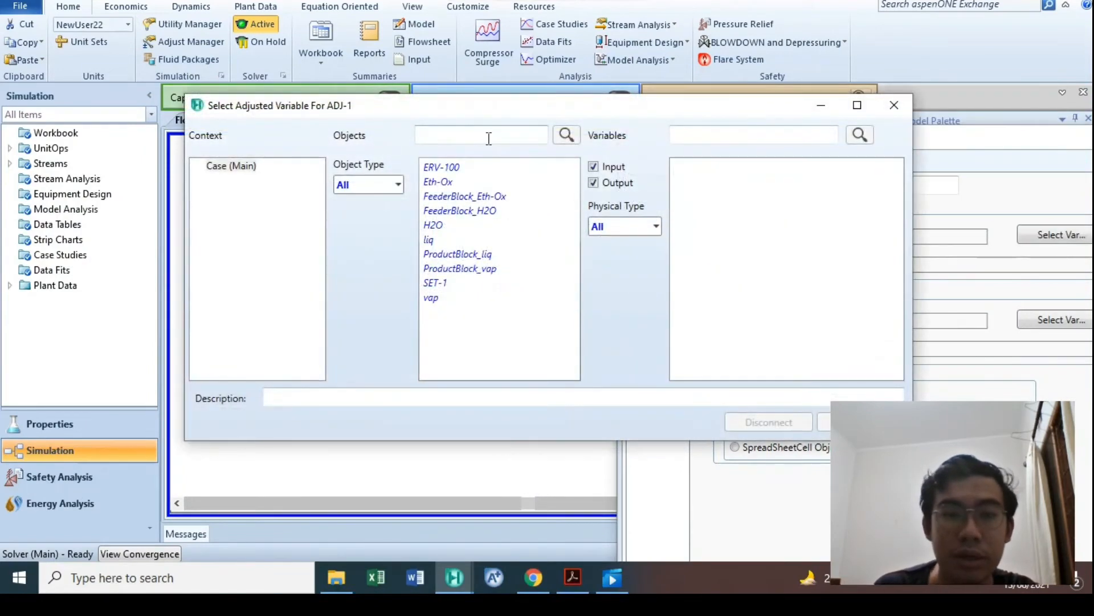
left_click_drag(454, 116, 486, 125)
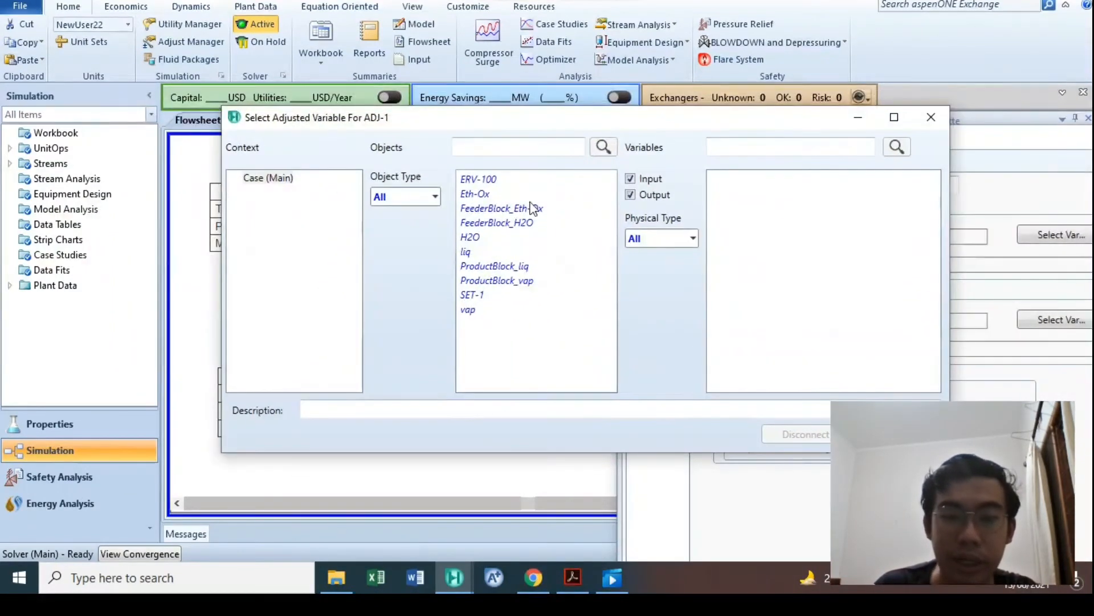
left_click(466, 252)
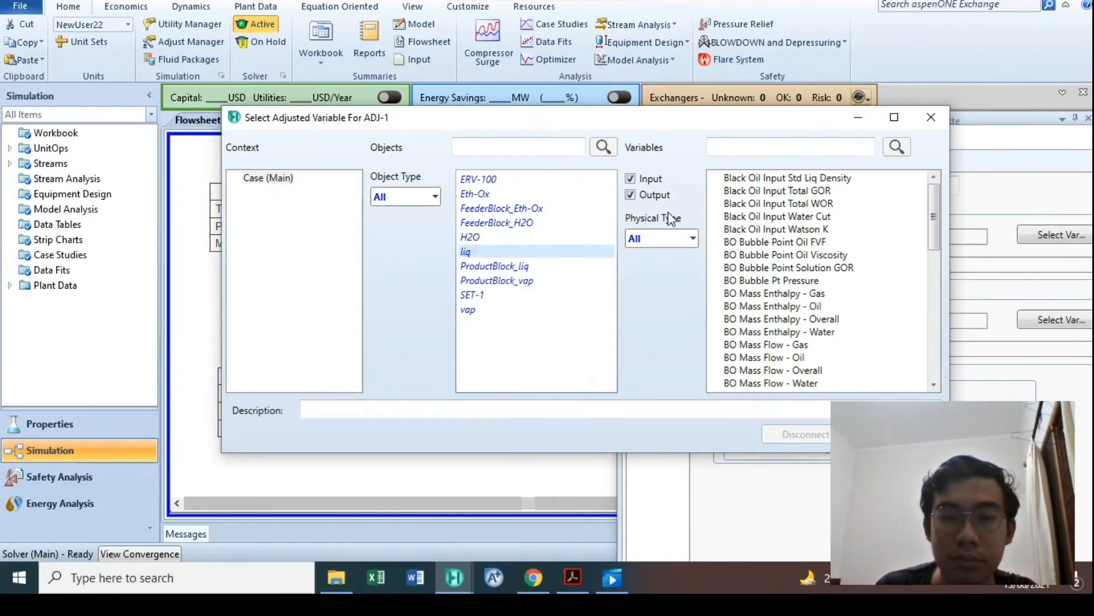
left_click(720, 150)
type("mass fl")
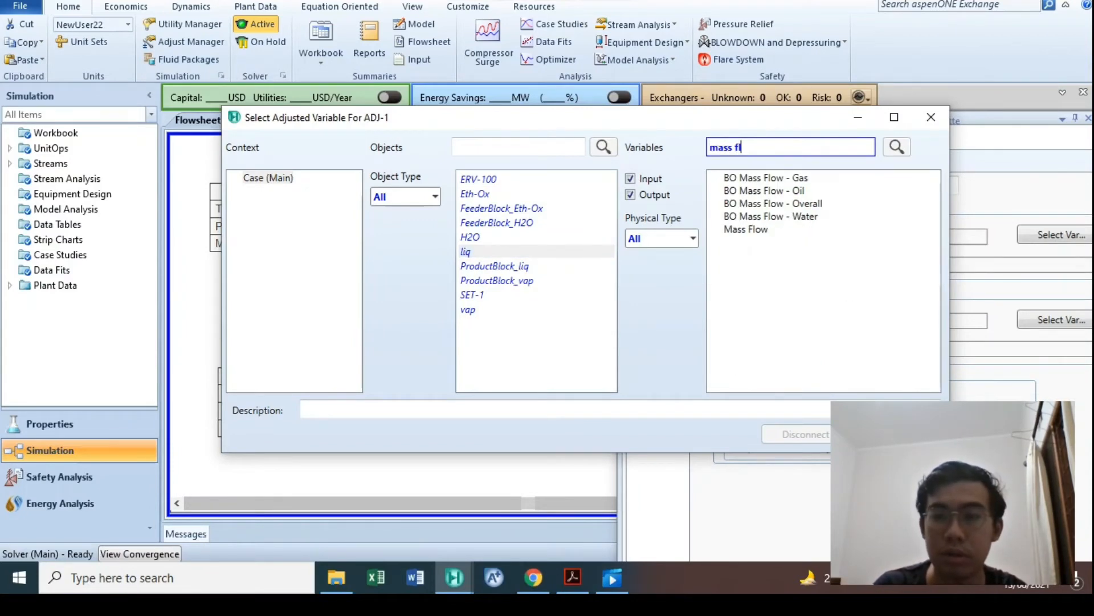
left_click(758, 230)
left_click_drag(688, 126, 447, 148)
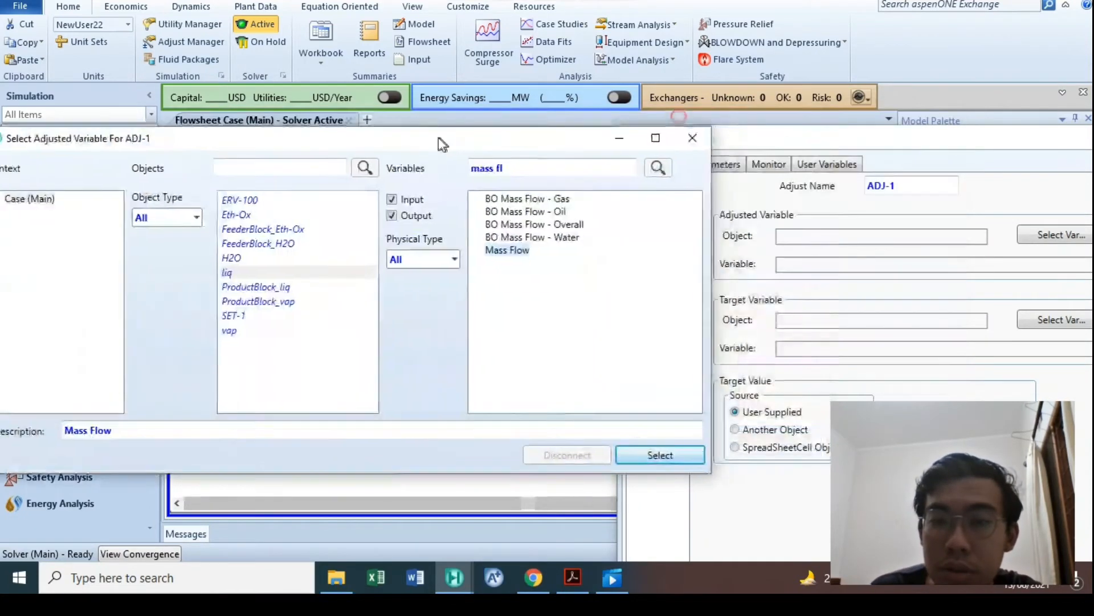
left_click(647, 461)
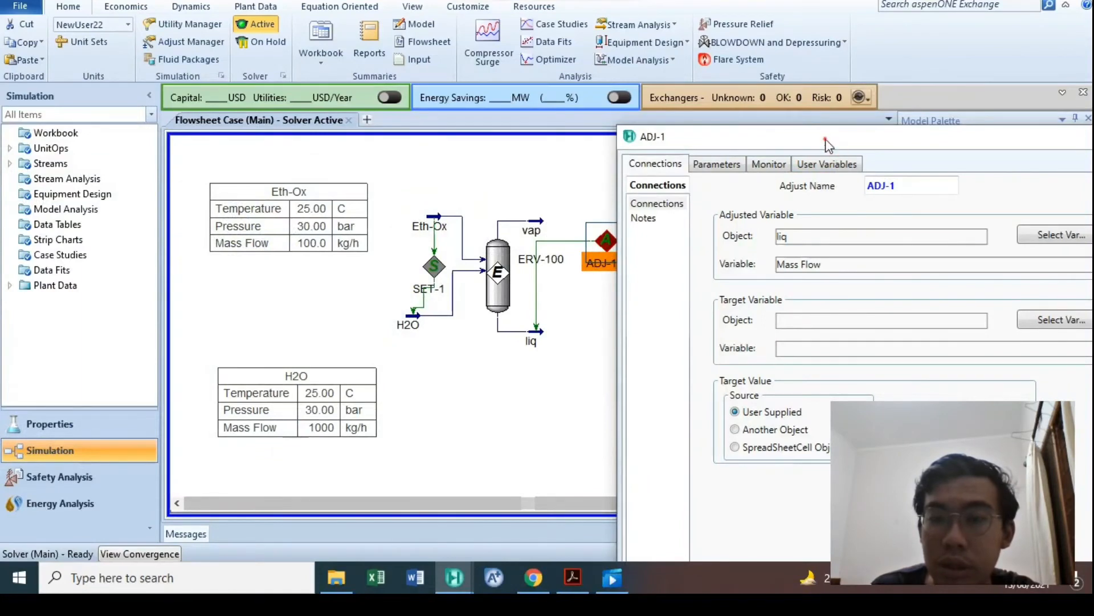
Step: Change the adjusted variable of ADJ-1 to the Mass Flow of the Eth-Ox stream
left_click_drag(827, 139, 785, 16)
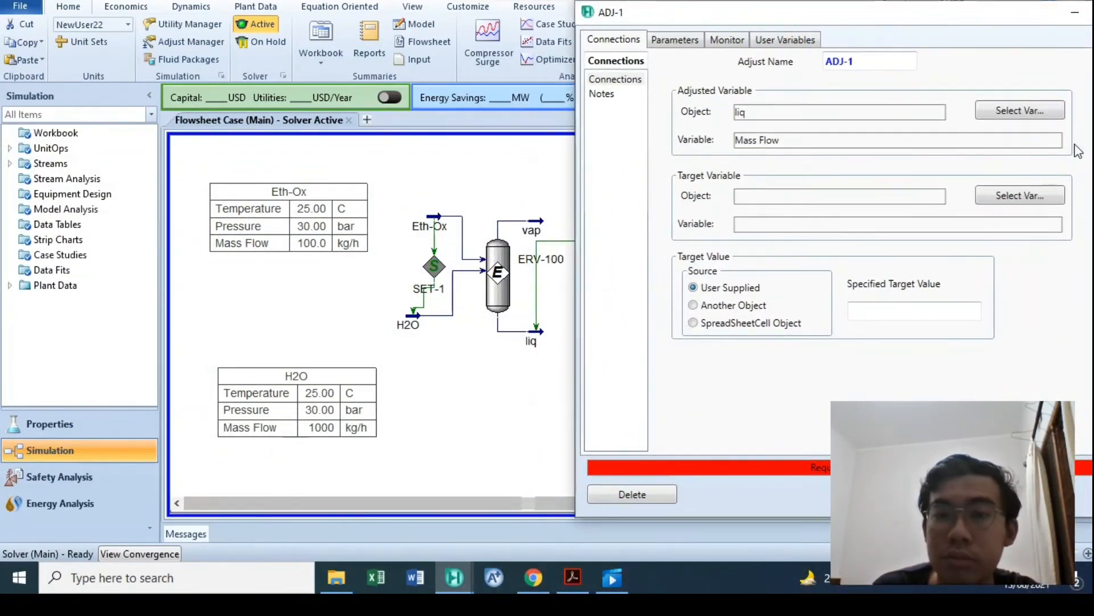
left_click(1043, 111)
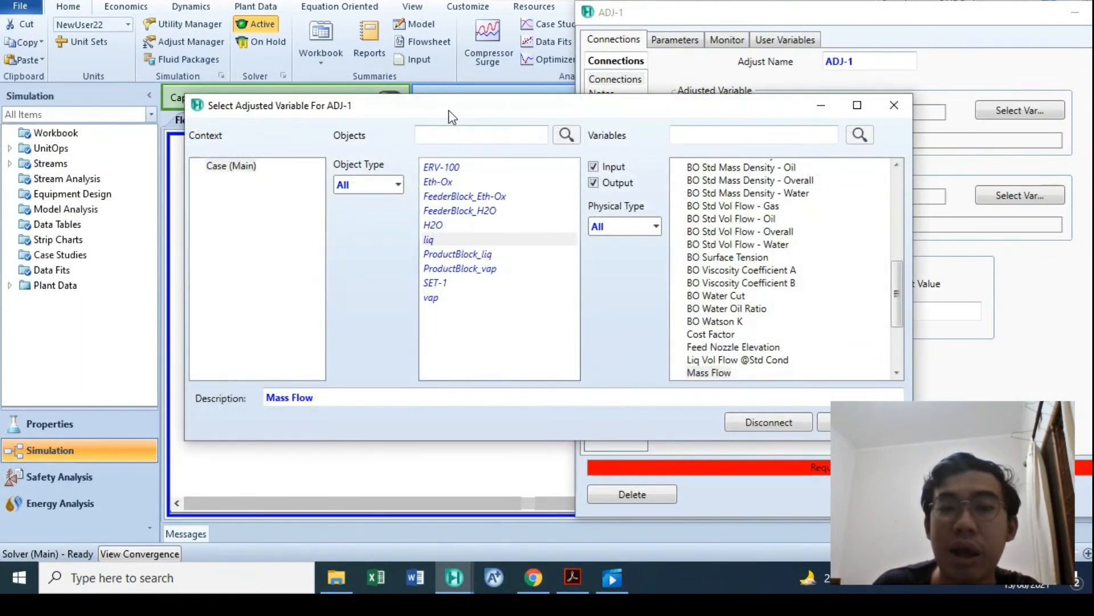
left_click_drag(449, 111, 690, 111)
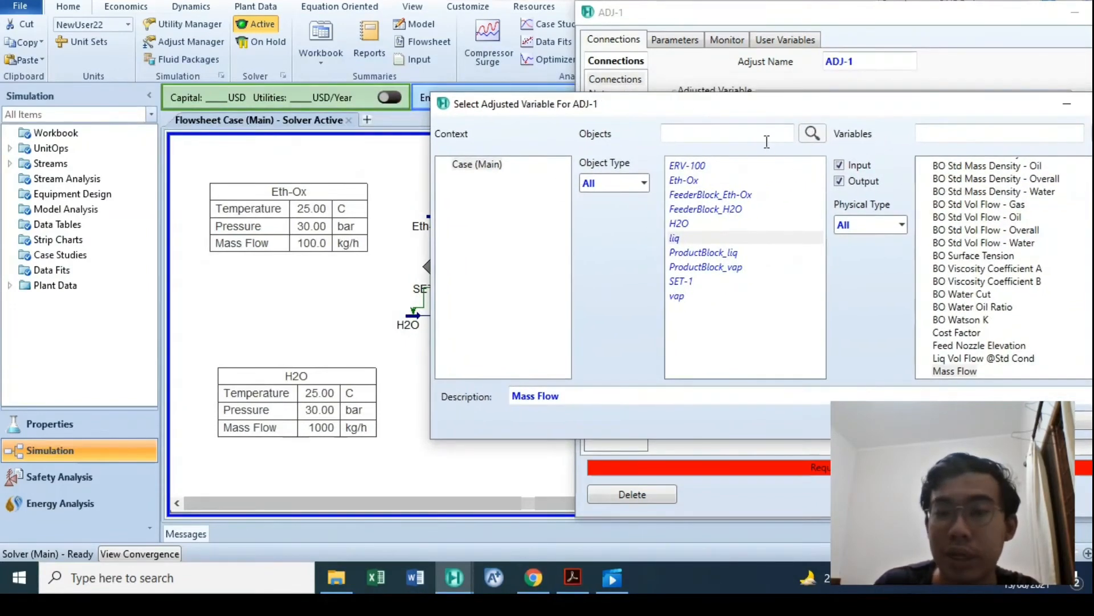
left_click(764, 139)
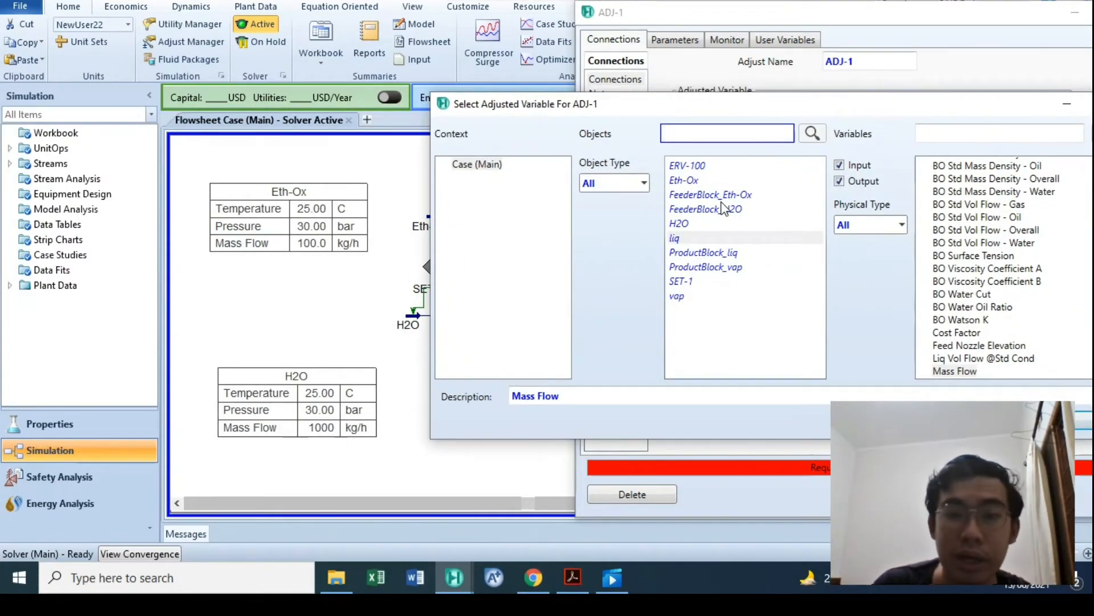
left_click(691, 182)
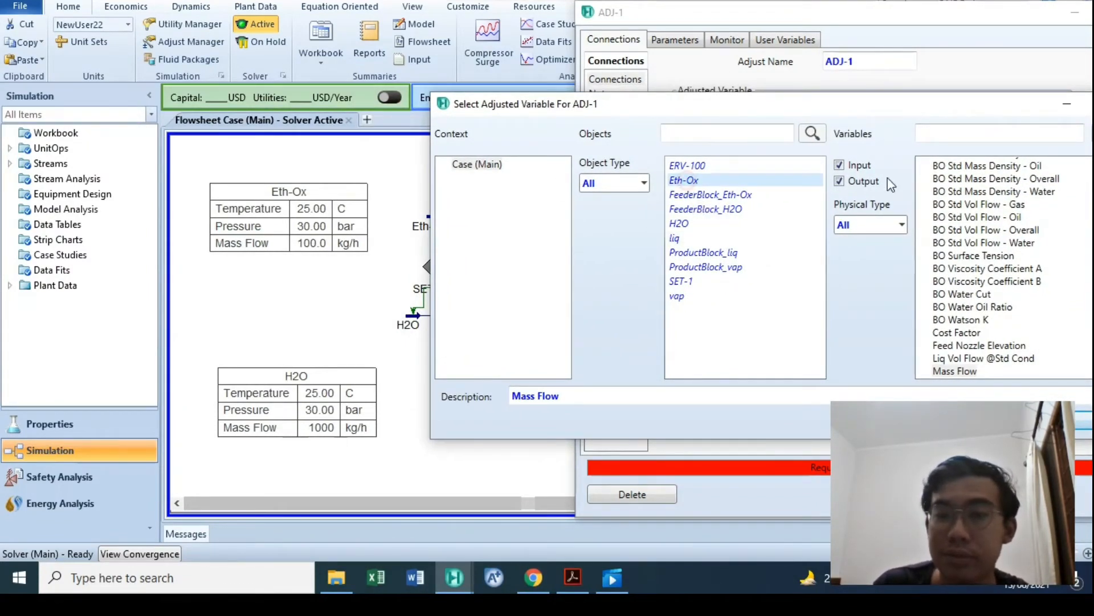
left_click(928, 137)
type("mass")
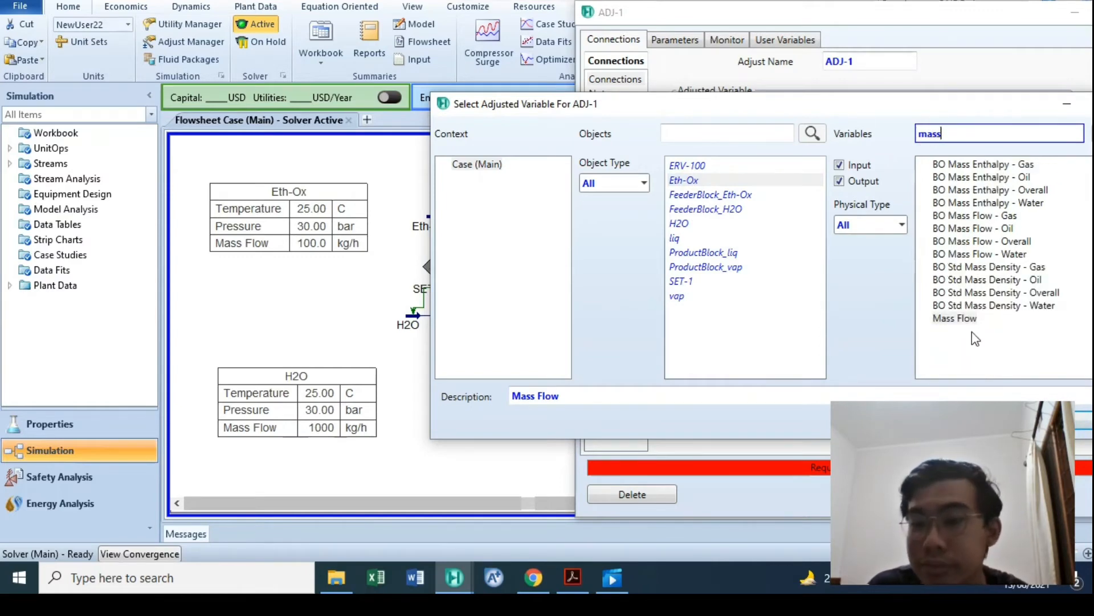
left_click(956, 319)
left_click_drag(816, 108, 468, 96)
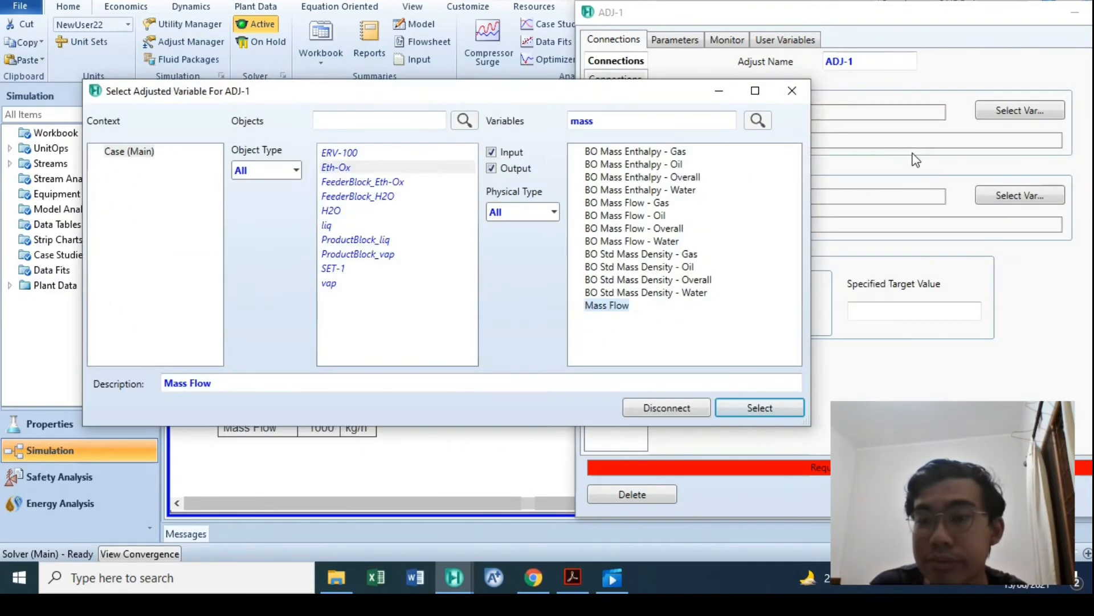
left_click(735, 408)
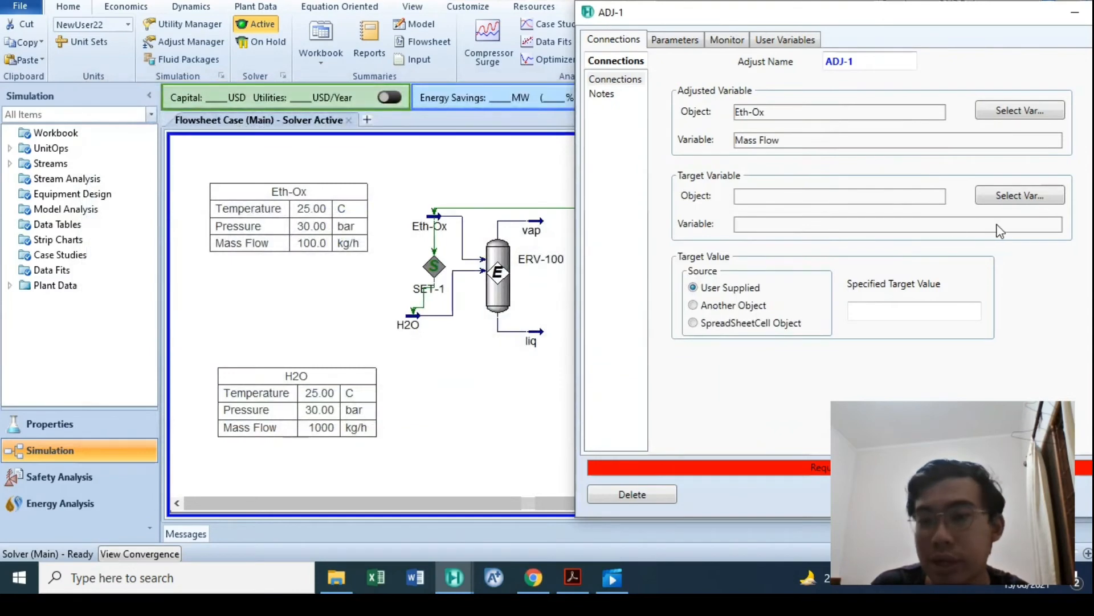
Step: Assign the Mass Flow of the liq stream as the target variable of ADJ-1
left_click(1018, 198)
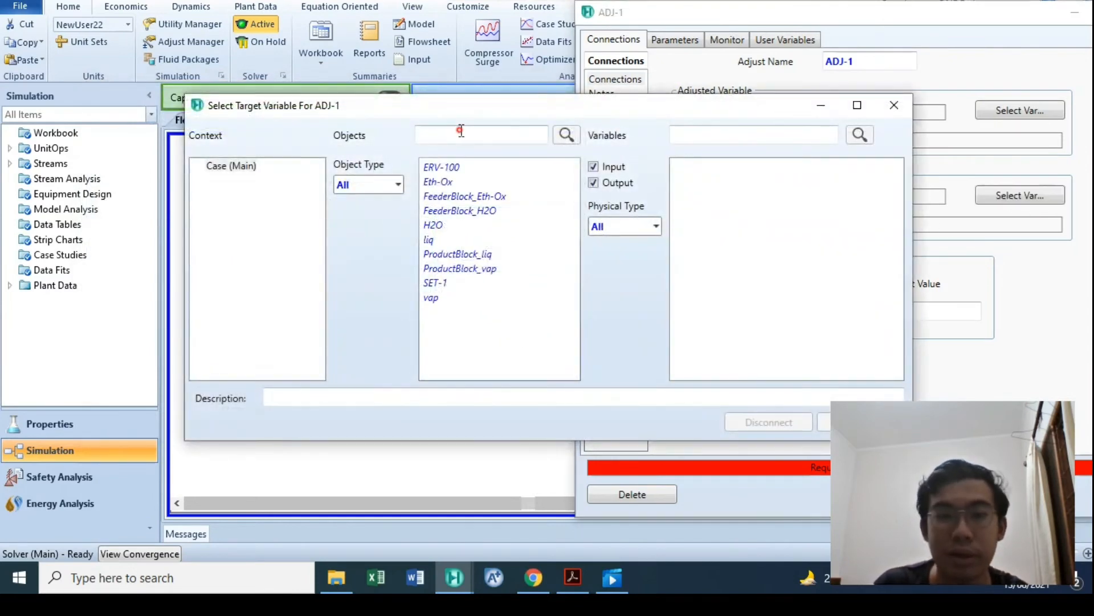
left_click(431, 241)
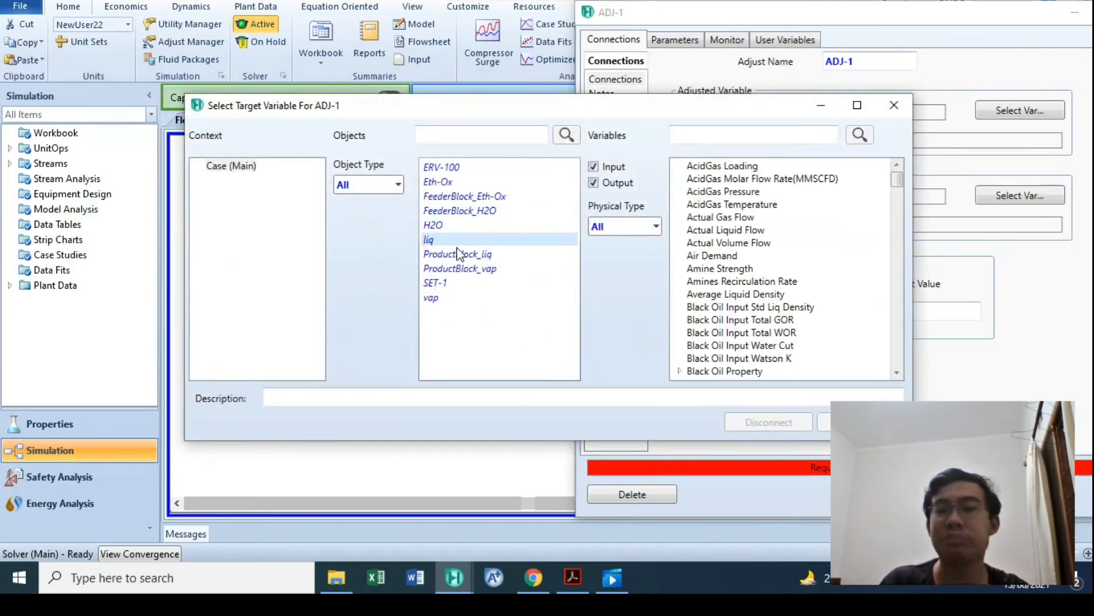
left_click(702, 137)
type("mass")
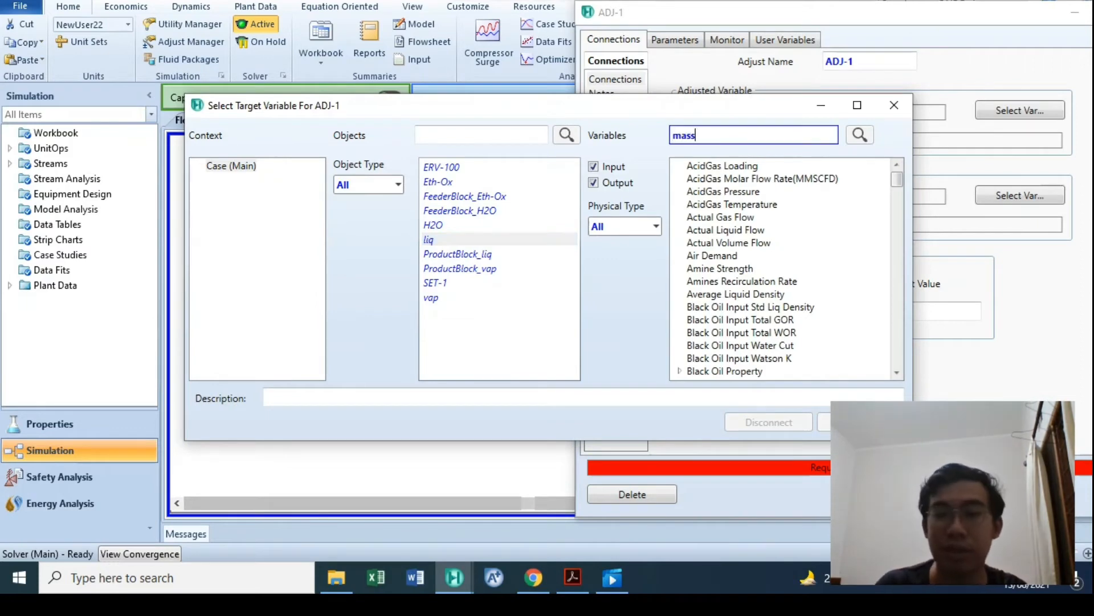
scroll(700, 371, "down", 7)
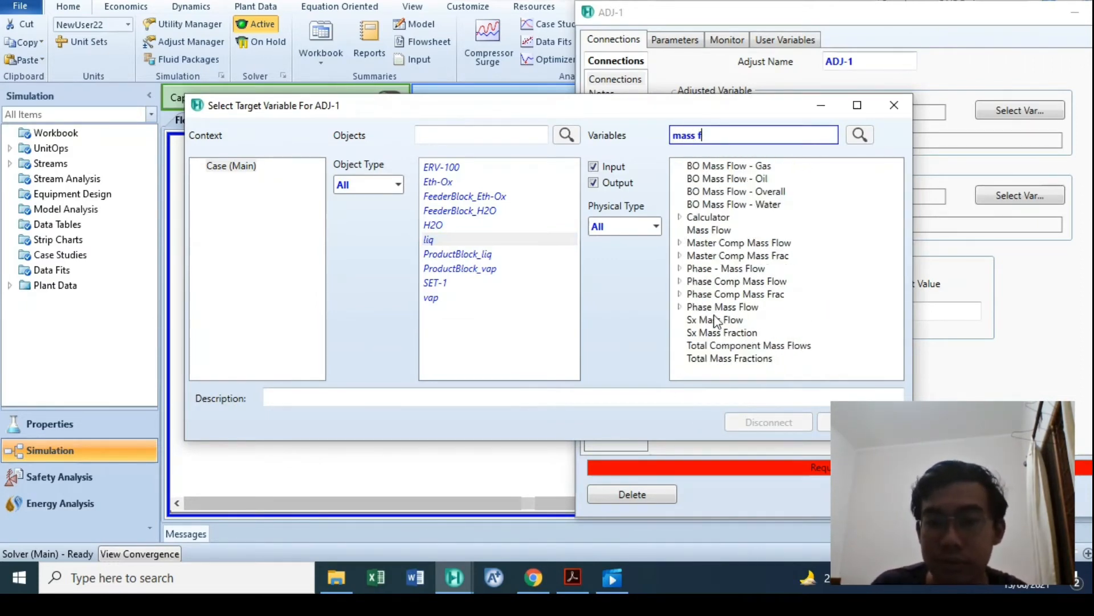
left_click(727, 231)
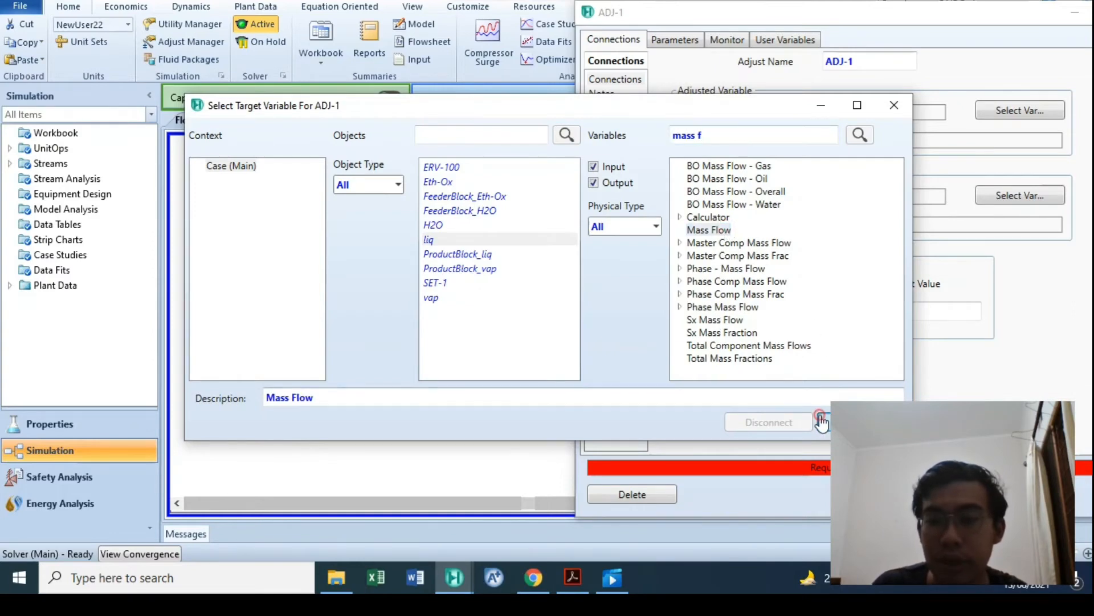
left_click(823, 422)
Step: Set the maximum iterations of ADJ-1 to 100 and view the available solution methods, keeping Secant
left_click_drag(741, 20, 352, 71)
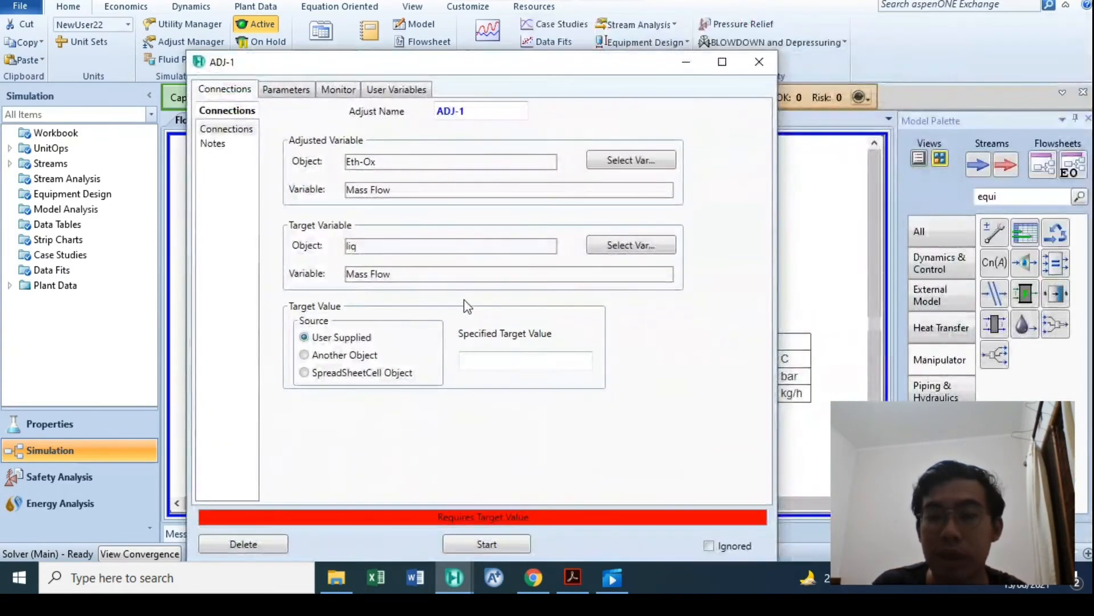
left_click(512, 363)
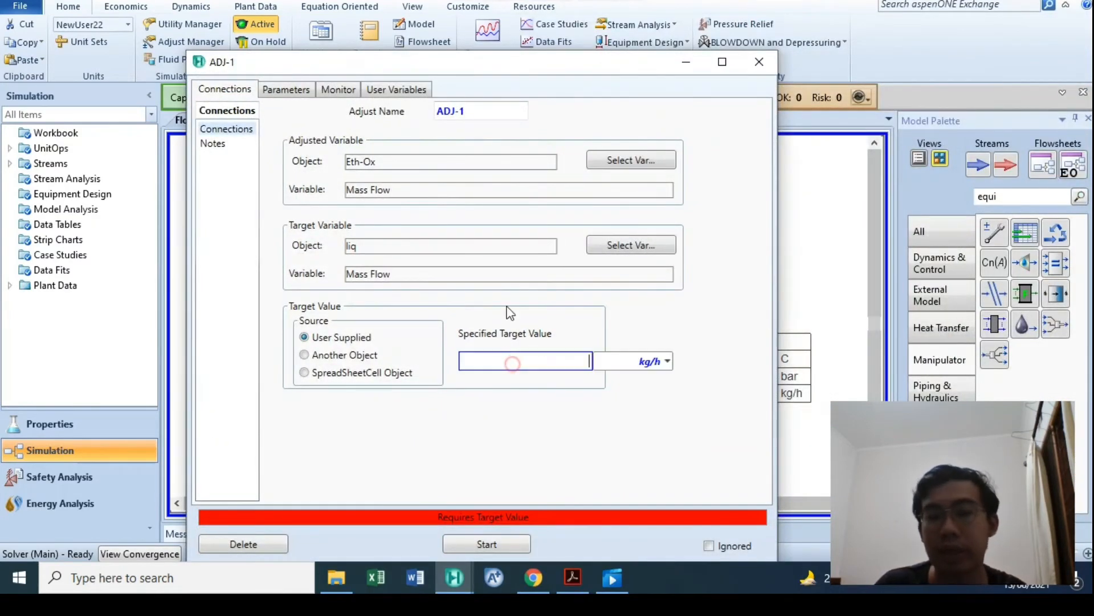
left_click(286, 90)
left_click(501, 259)
type("100")
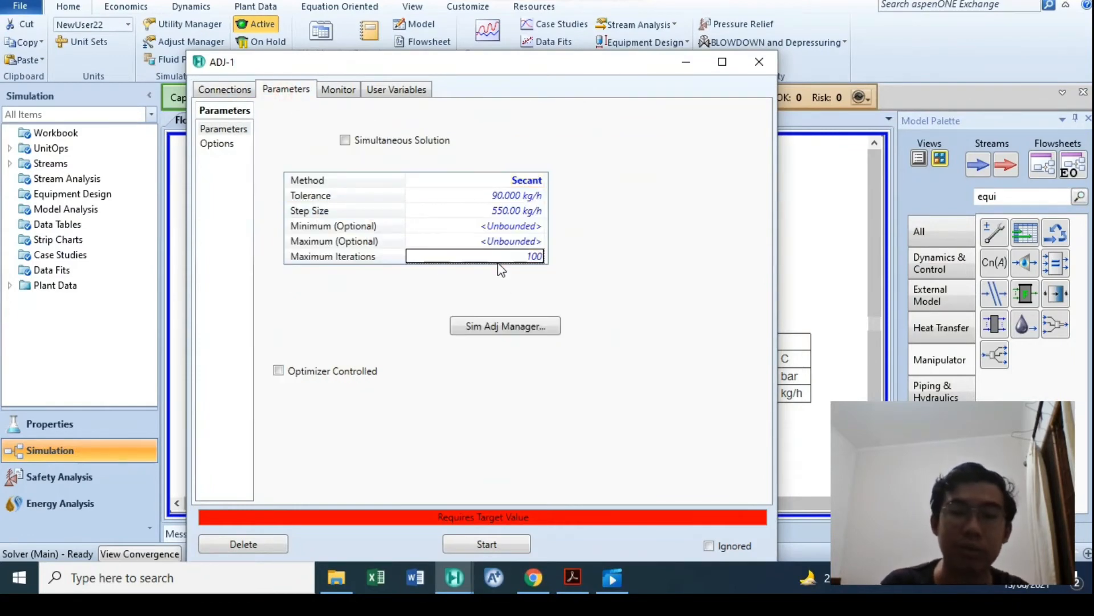
key("Return")
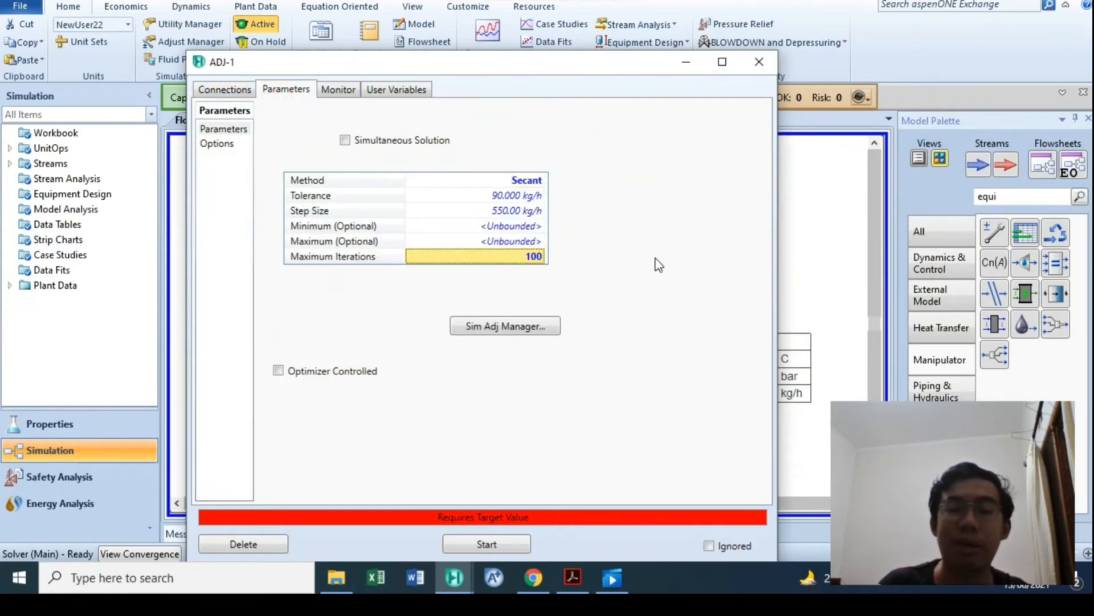
left_click(660, 252)
left_click(540, 180)
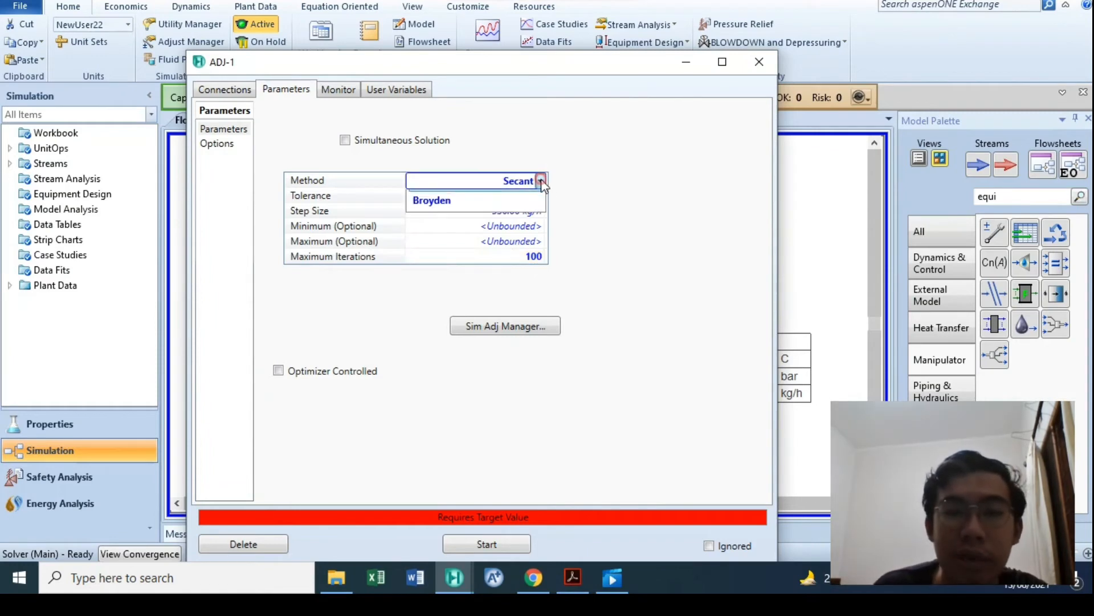
left_click(670, 174)
Step: Recheck the ethylene glycol demand in Simulkuy #14.pdf, then set the specified target value of ADJ-1 to 2000 kg/h in HYSYS
left_click(225, 90)
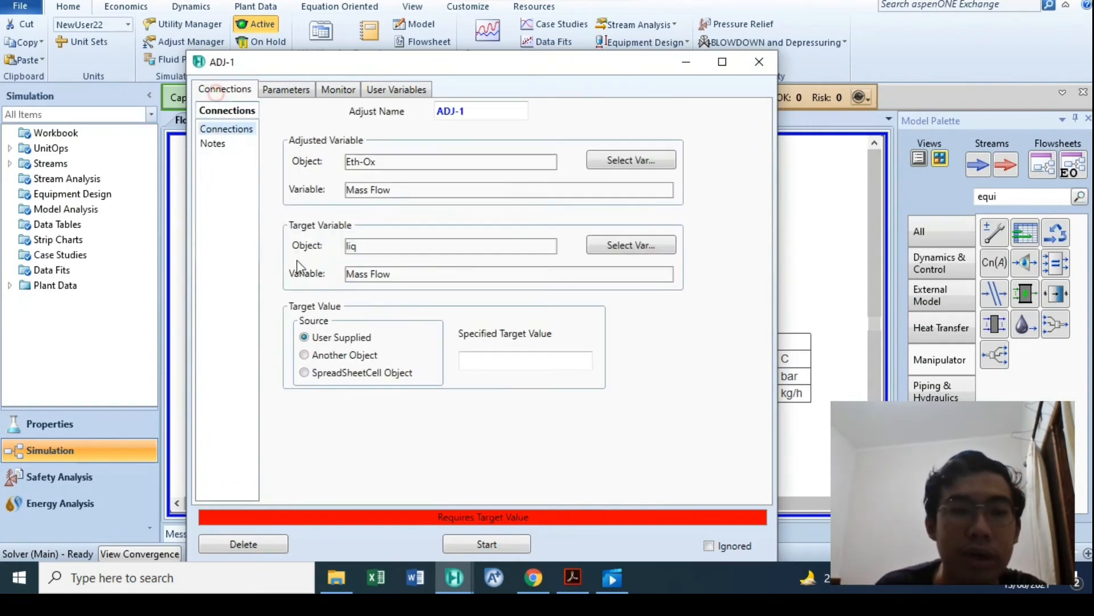
left_click(479, 361)
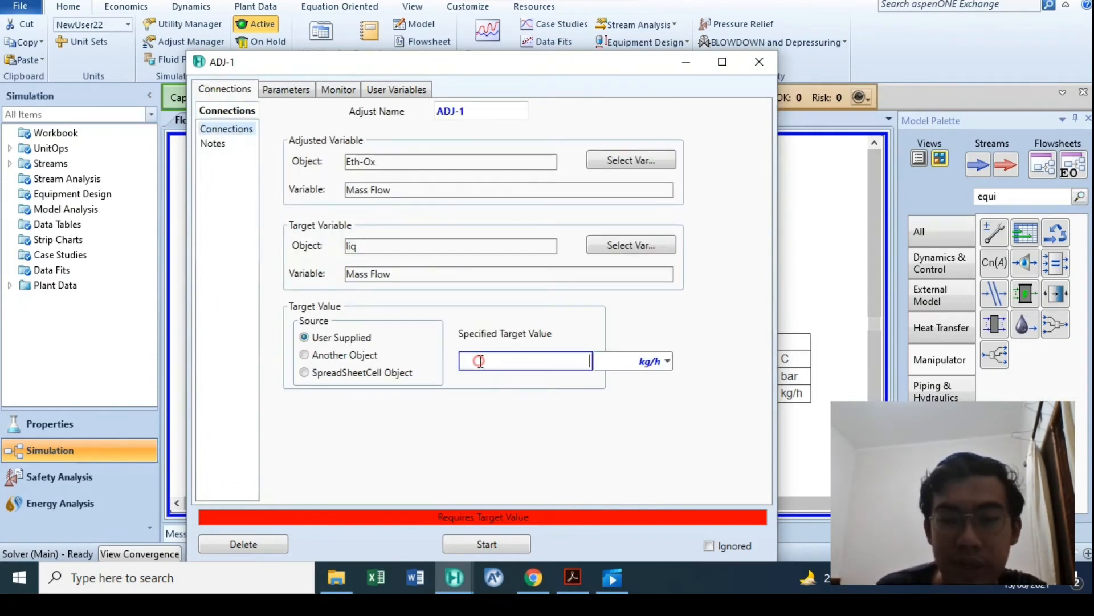
left_click(572, 586)
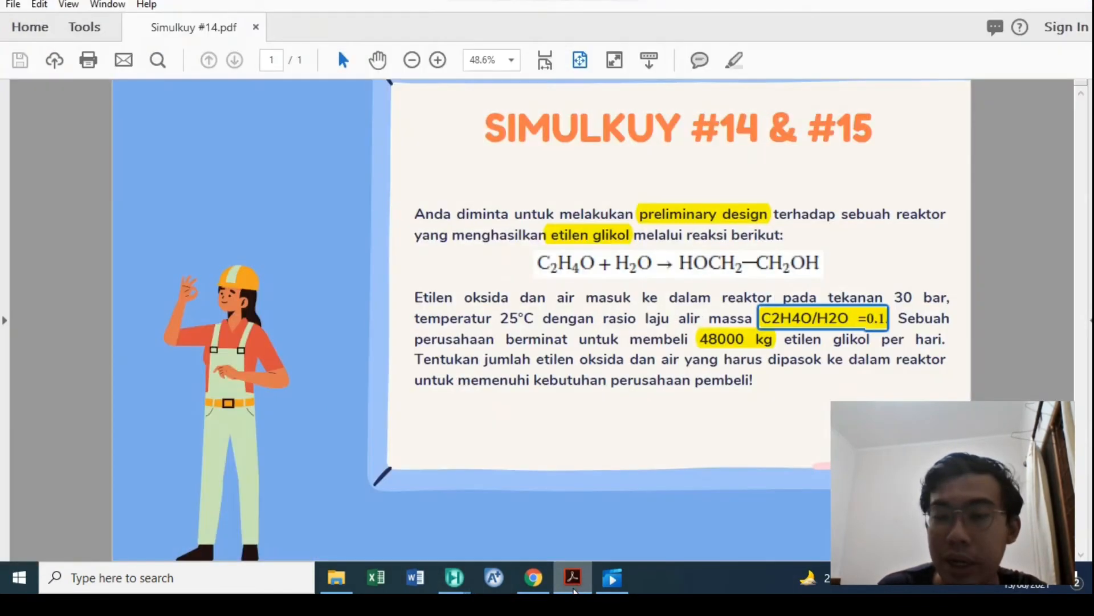
left_click(572, 581)
left_click(513, 354)
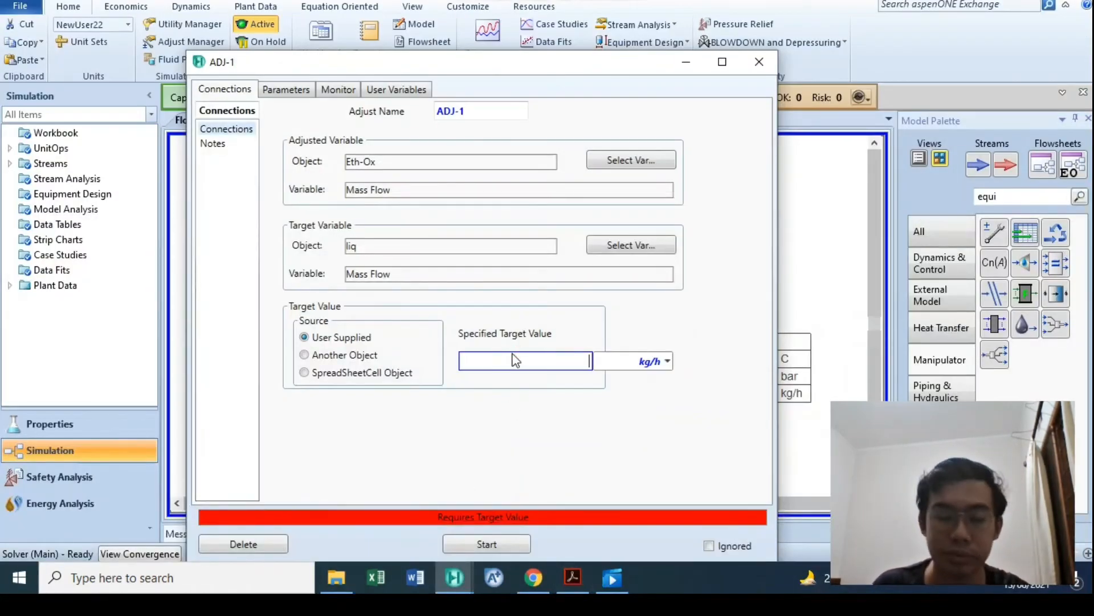
key("Return")
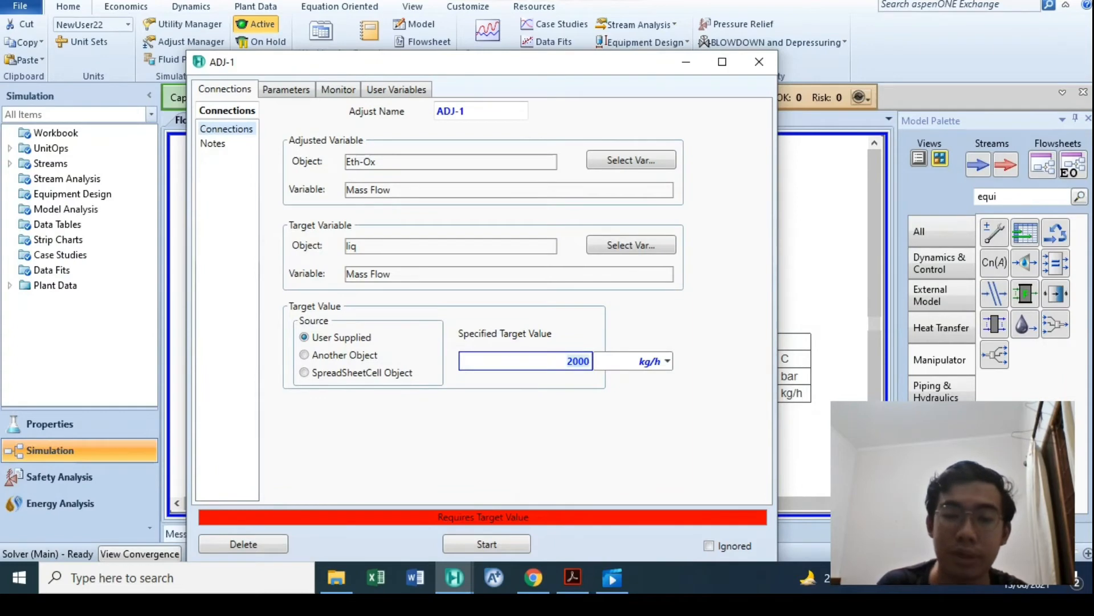
left_click(636, 333)
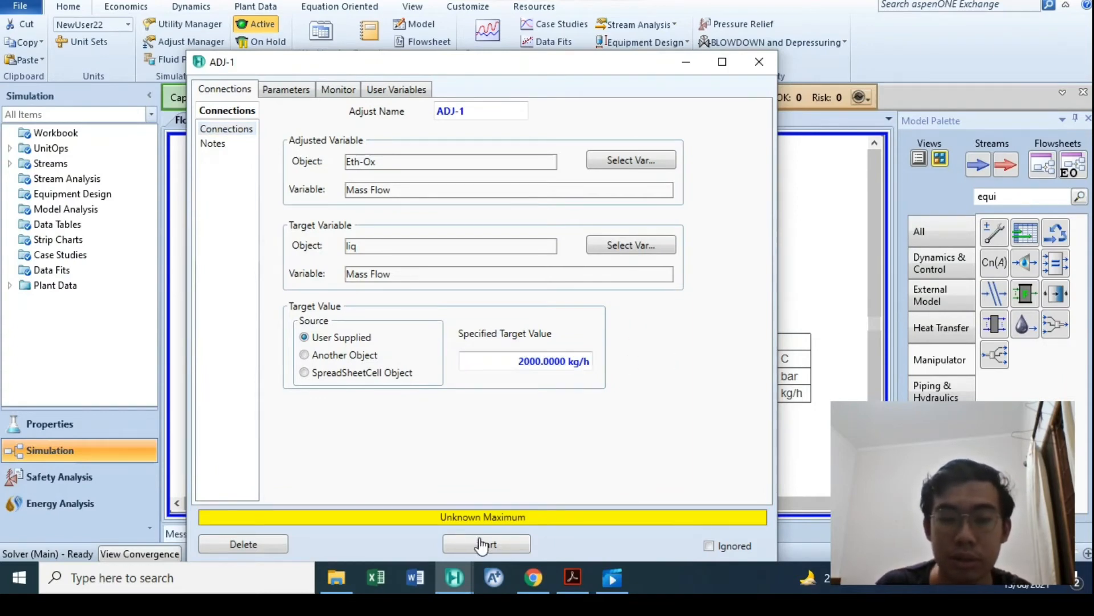
Step: Start the ADJ-1 calculation, close its window, and check the conditions of the liq stream
left_click(458, 549)
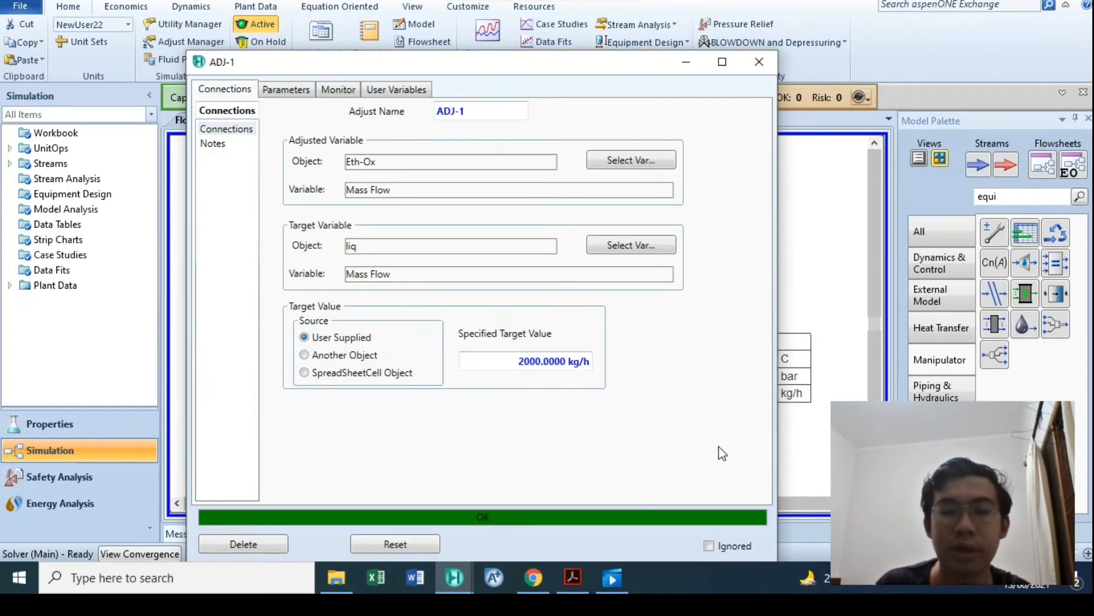
left_click(759, 62)
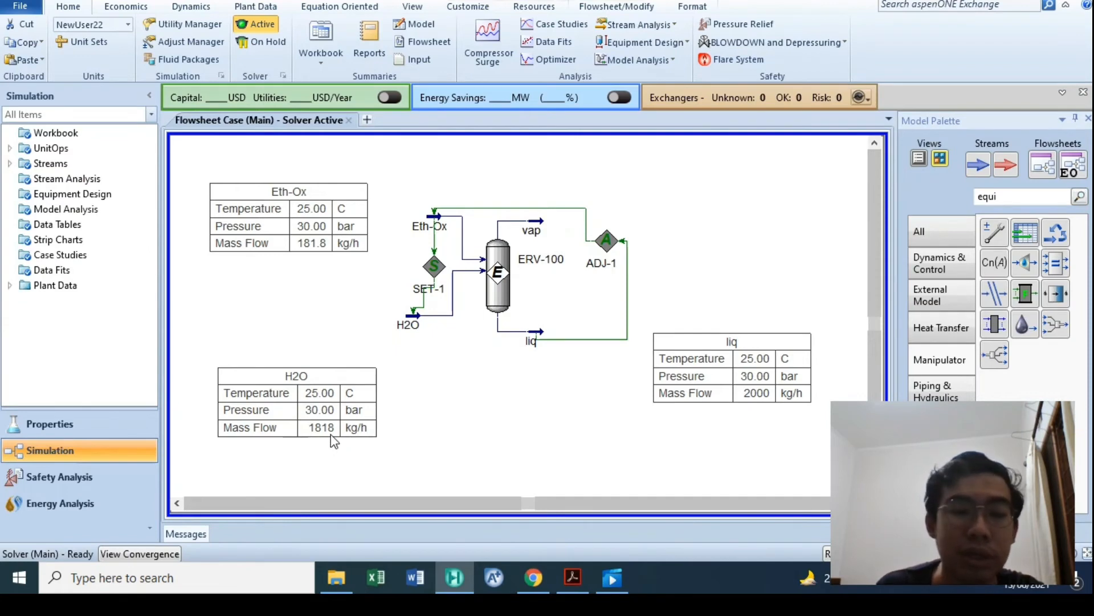
left_click(477, 400)
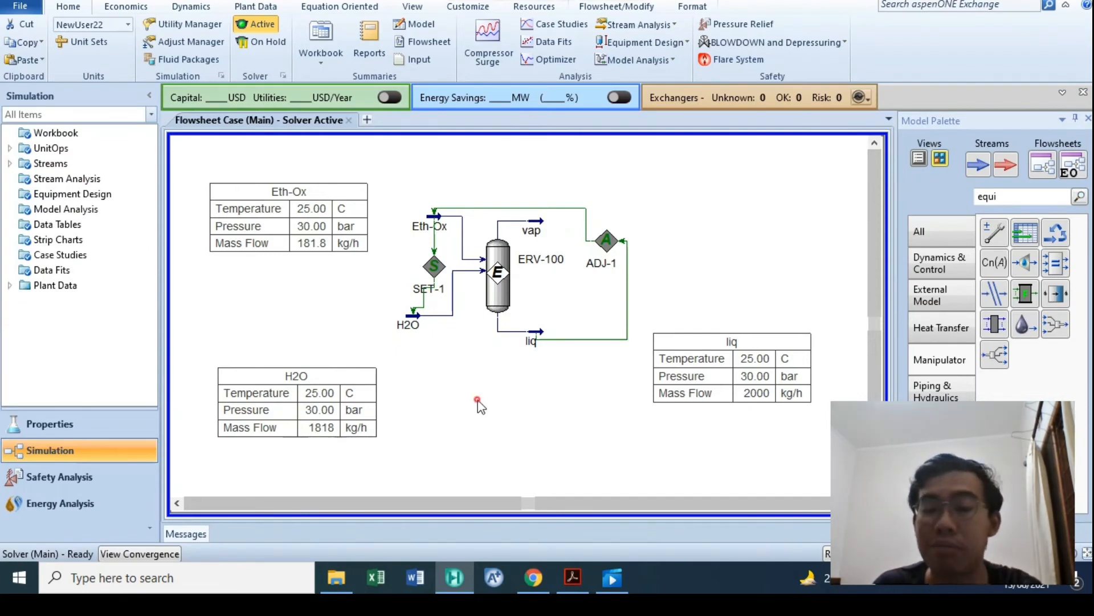
left_click(528, 343)
double_click(529, 343)
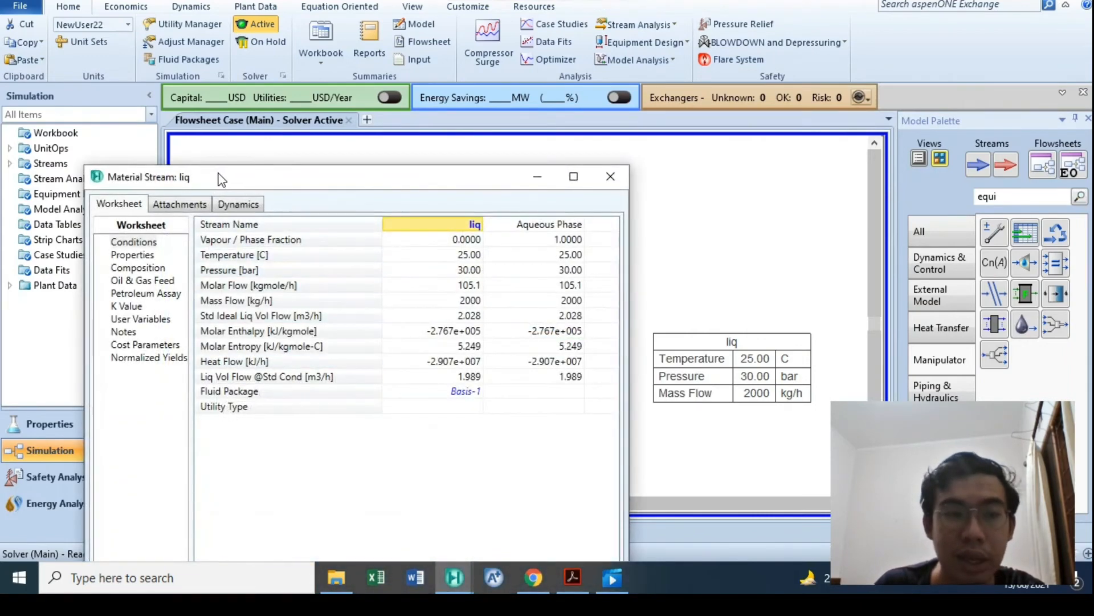
left_click(611, 177)
Step: Reopen ADJ-1 and set its specified target value to 3000 kg/h to compare the feed mass flows
double_click(607, 239)
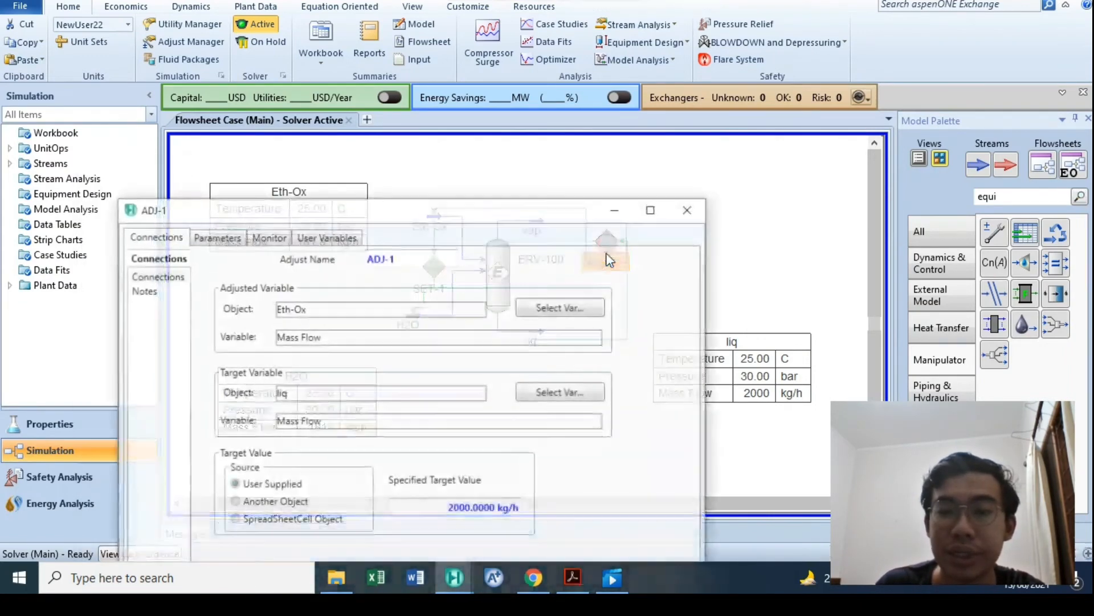
left_click_drag(490, 225, 351, 131)
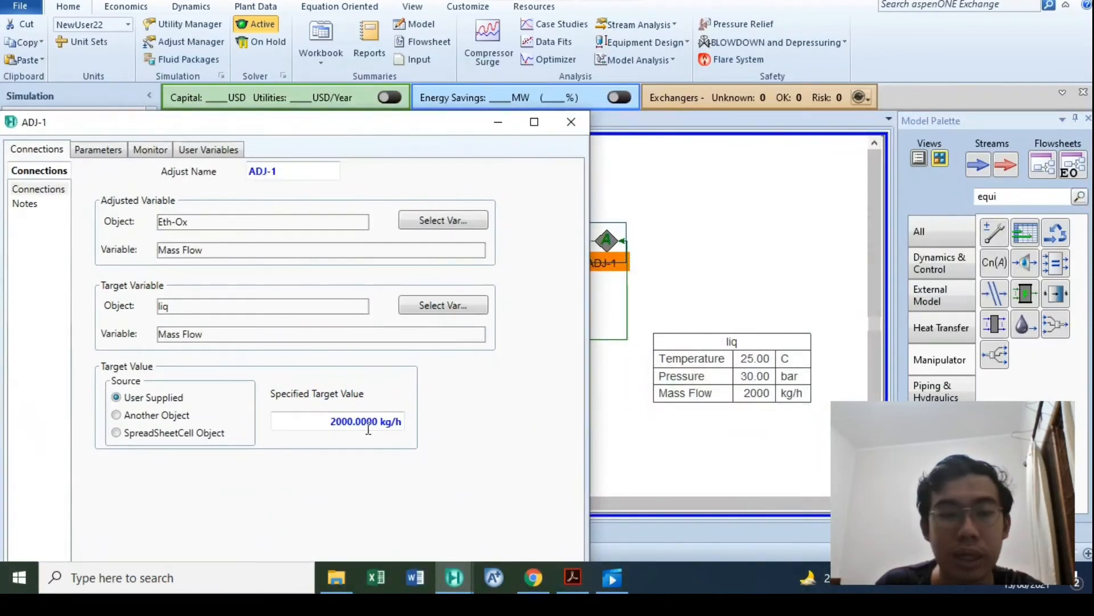
left_click(349, 421)
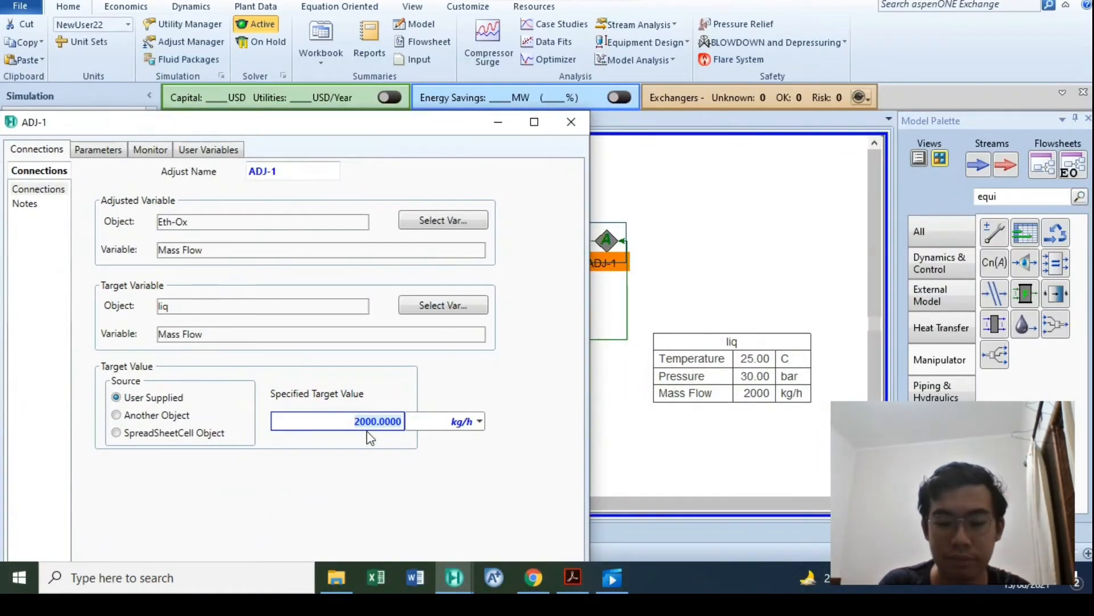
type("30")
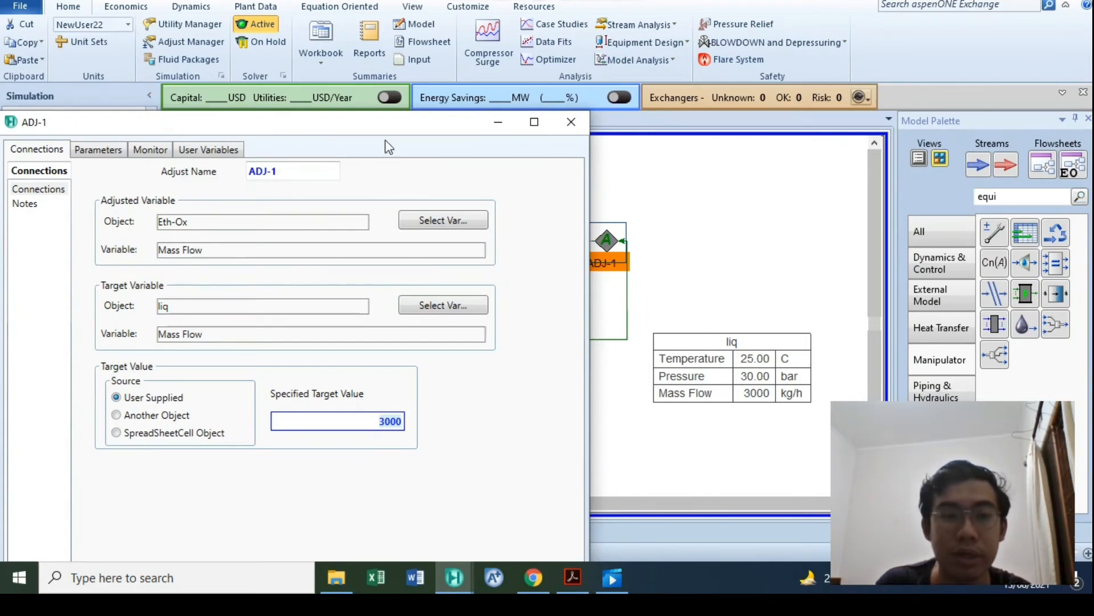
left_click_drag(224, 123, 776, 113)
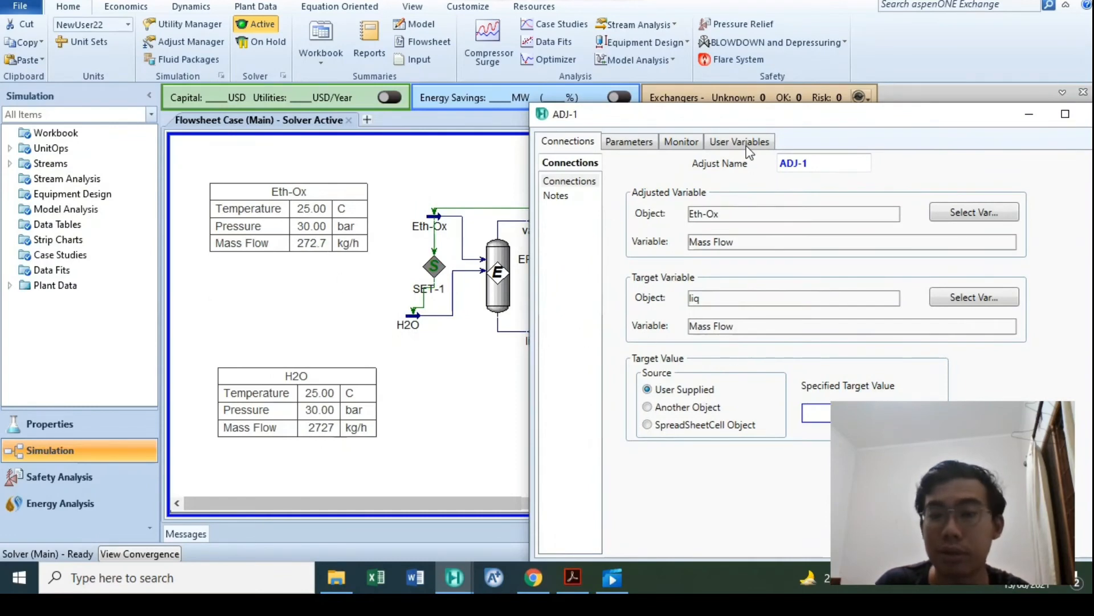
Step: Set the specified target value of ADJ-1 to 1000 kg/h, keeping the feed tables in view
left_click_drag(733, 121, 619, 93)
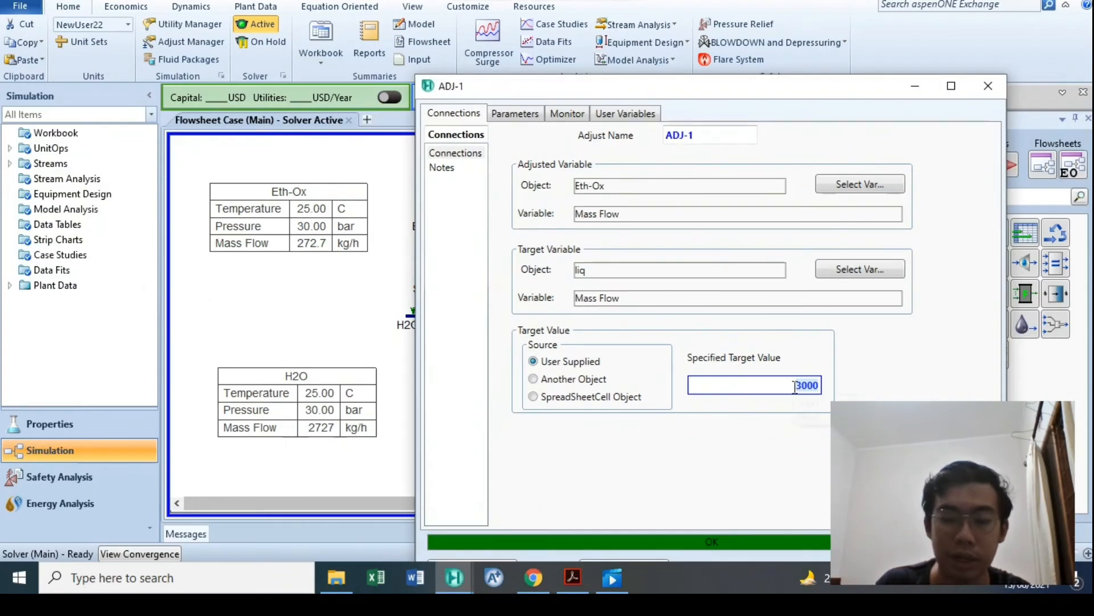
type("10")
key("Return")
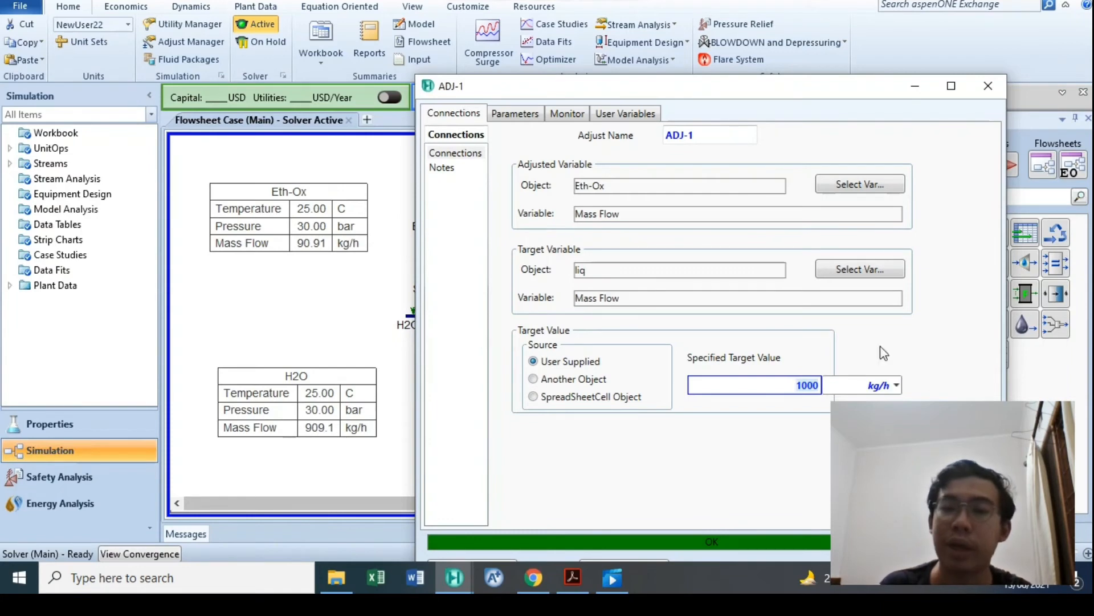
Step: Set the specified target value of ADJ-1 to 5000 kg/h and keep the feed tables in view
type("5000")
key("Return")
left_click_drag(700, 102, 775, 91)
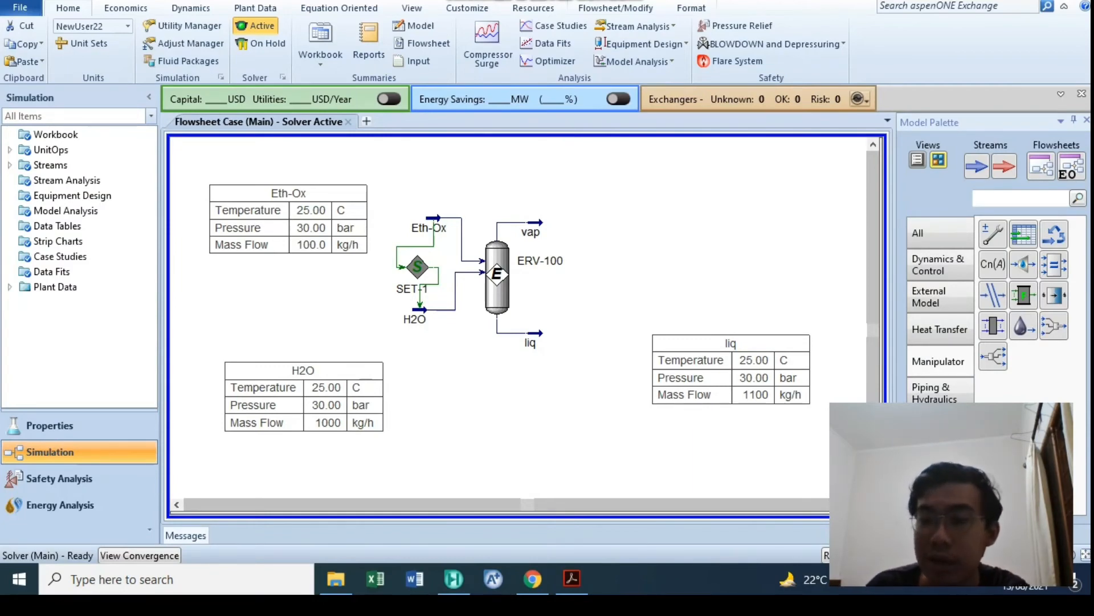
Step: Place an Adjust operation to the right of reactor ERV-100 and open it beside the feed tables
left_click(996, 234)
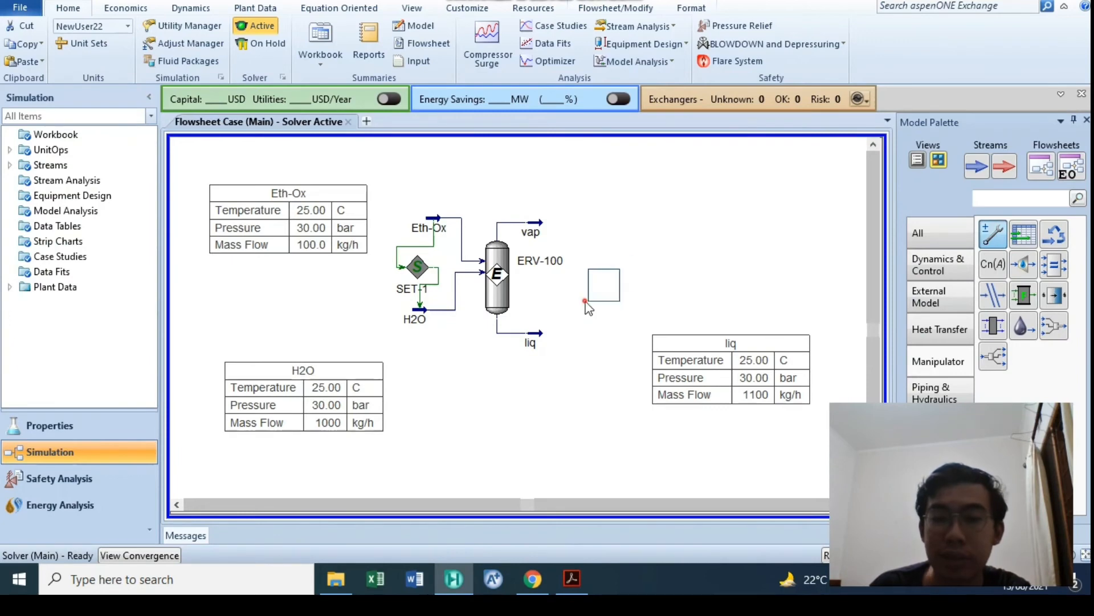
left_click(598, 295)
double_click(599, 299)
left_click_drag(238, 220, 670, 47)
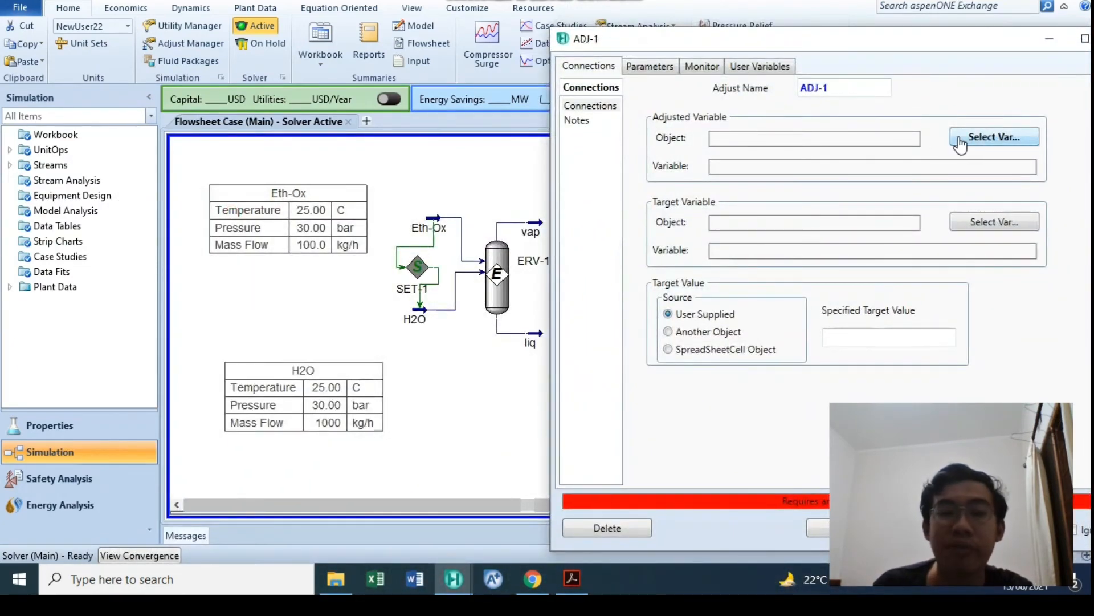
Step: Examine the conditions of the Eth-Ox stream for variables that could be adjusted
double_click(431, 217)
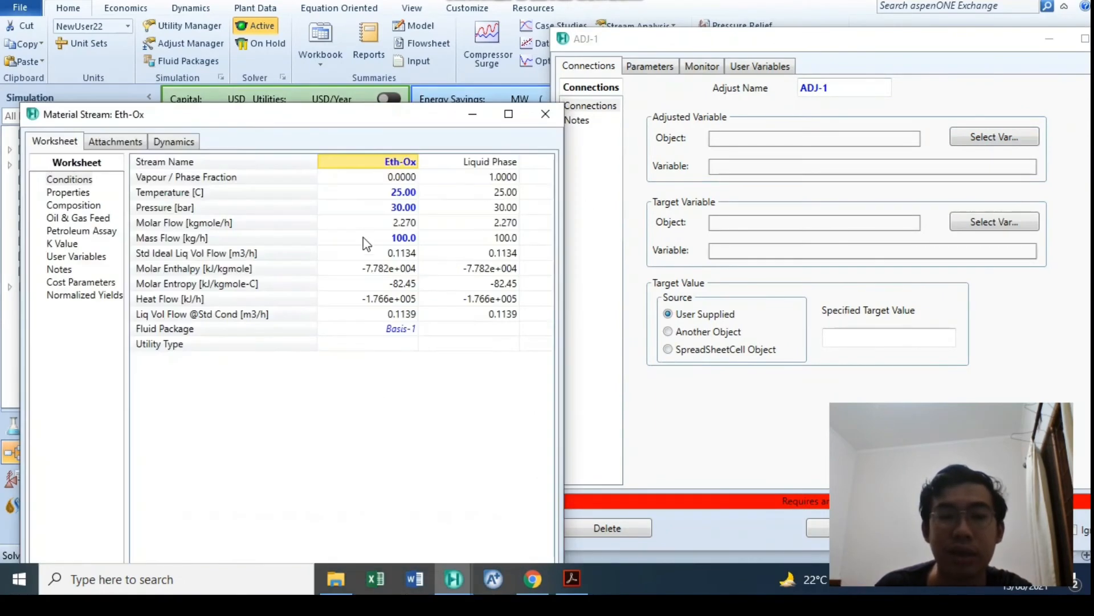
left_click(251, 223)
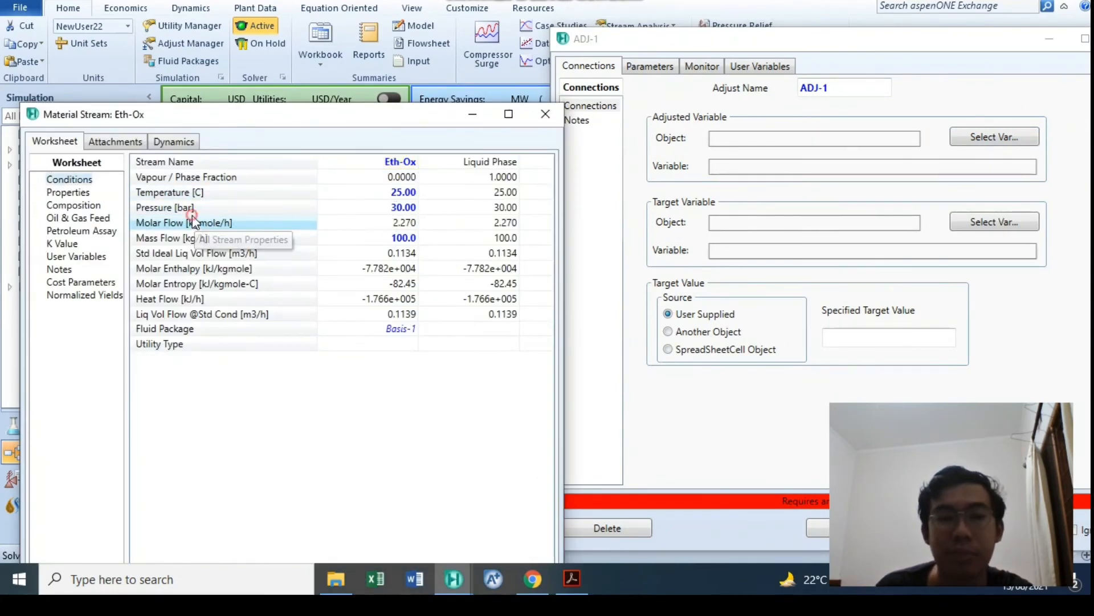
left_click(546, 113)
Step: Try the Vapour Fraction of the Eth-Ox stream as the adjusted variable of ADJ-1
left_click(992, 138)
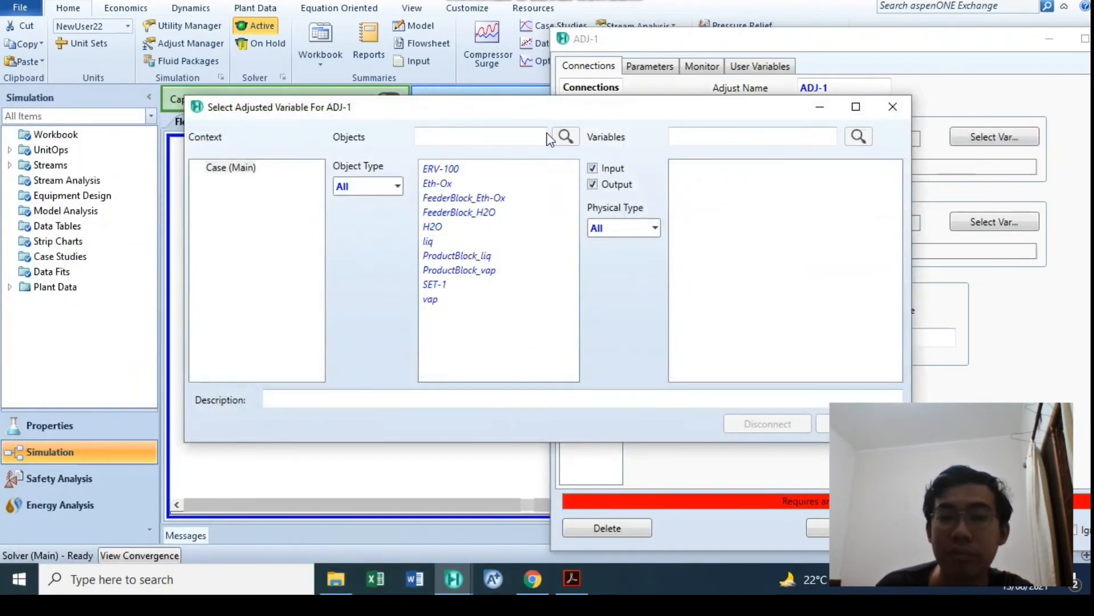
left_click(524, 131)
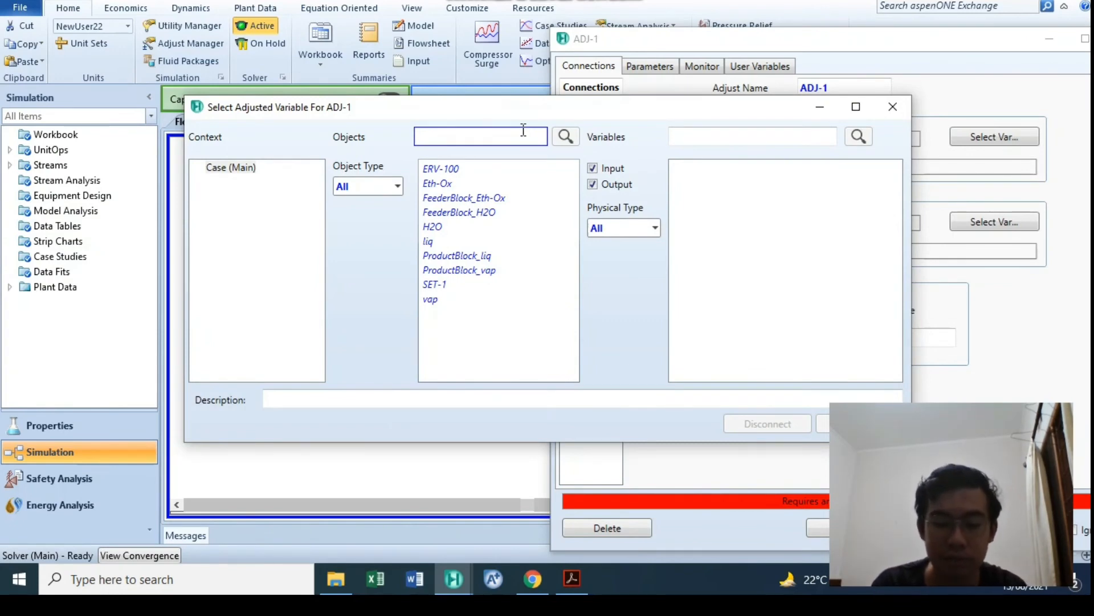
left_click(438, 183)
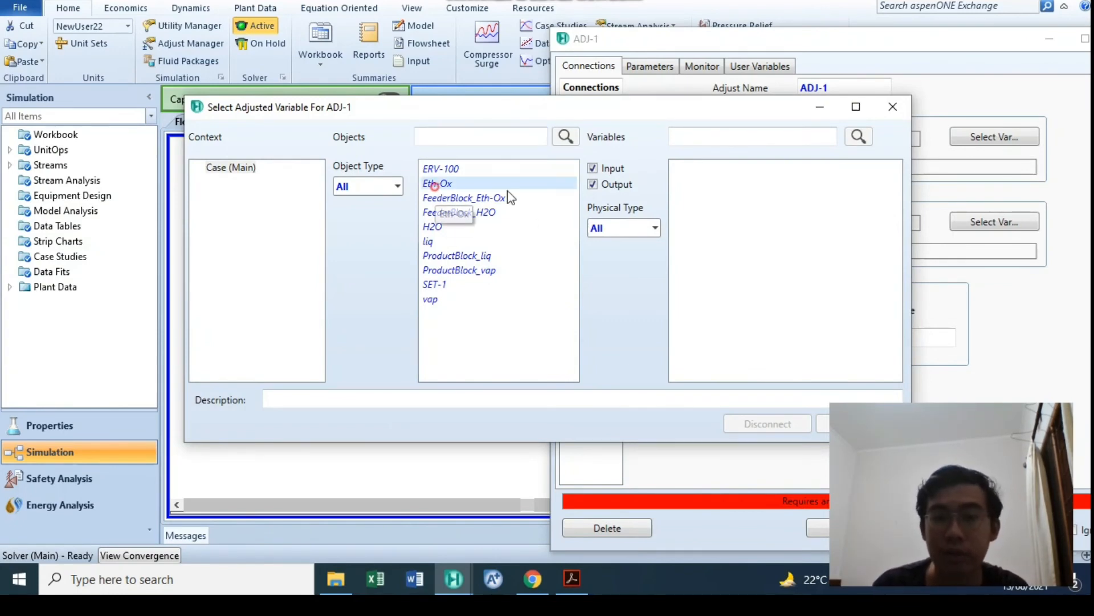
left_click(748, 136)
type("vapor")
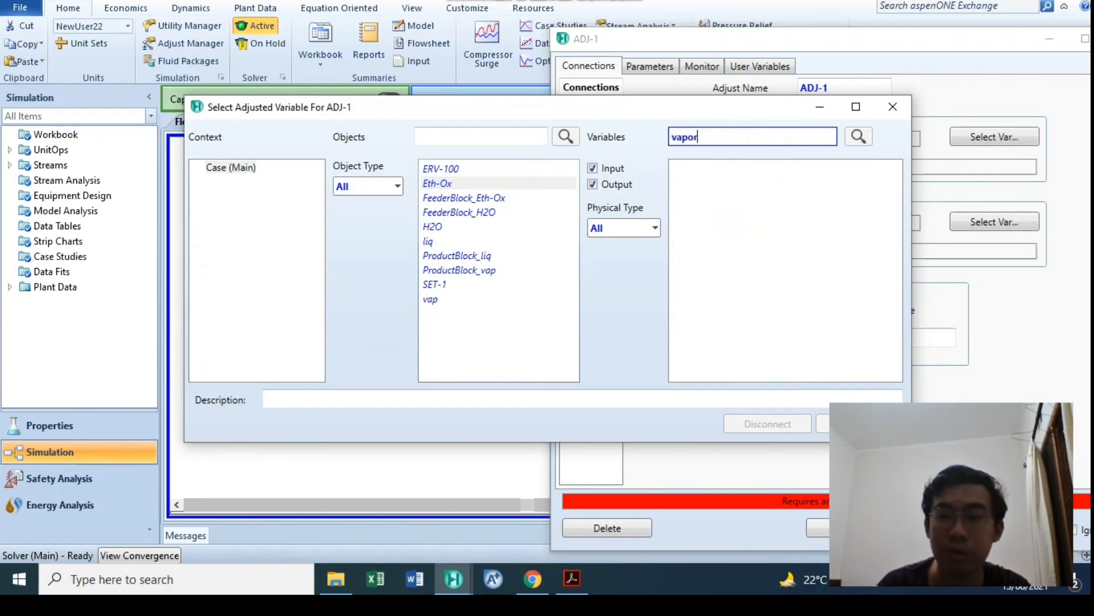
left_click(712, 171)
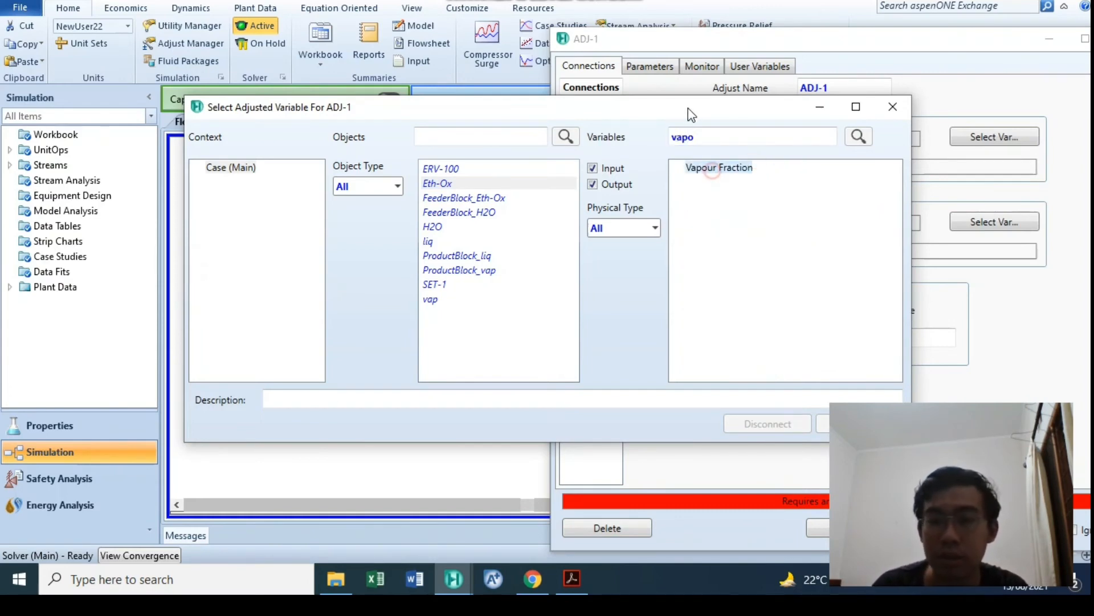
left_click_drag(686, 108, 614, 113)
left_click(801, 422)
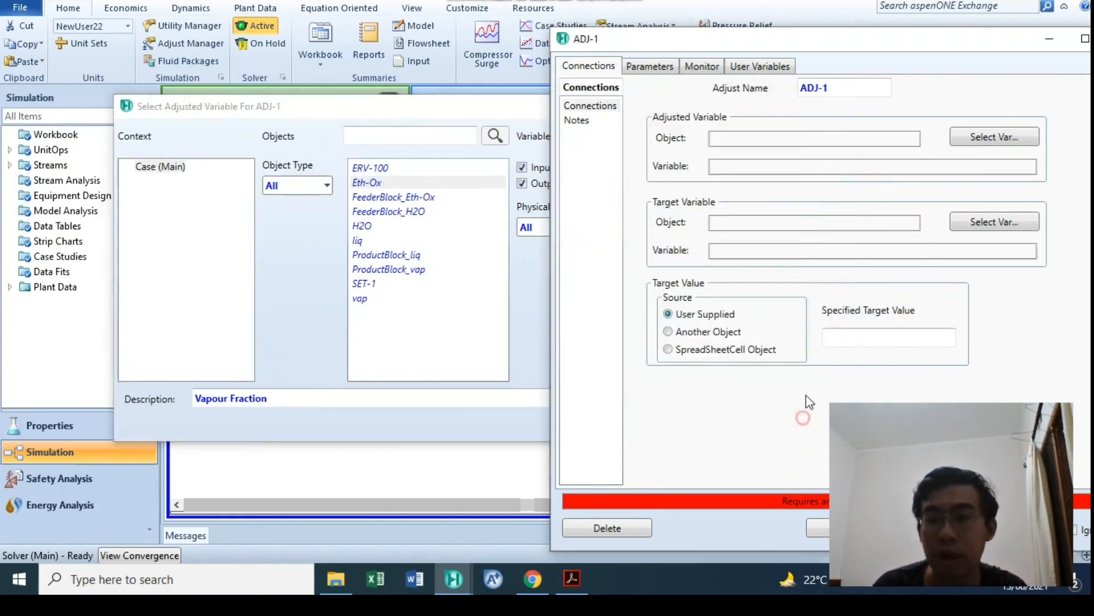
Step: Select the Mass Flow of the liq stream as the target variable of ADJ-1
left_click(1020, 227)
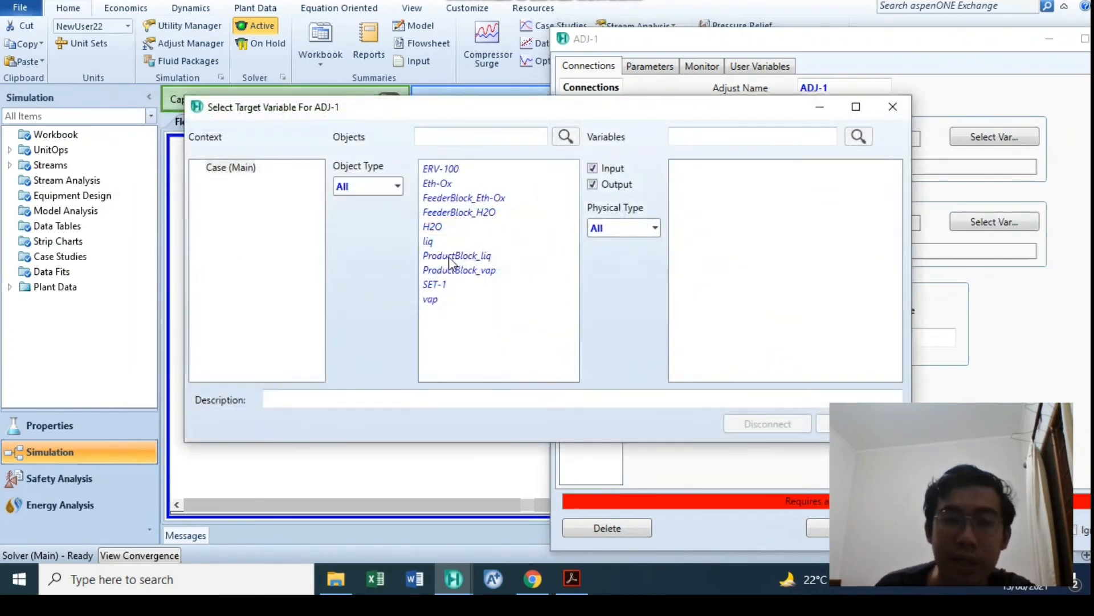
left_click(440, 242)
left_click(688, 139)
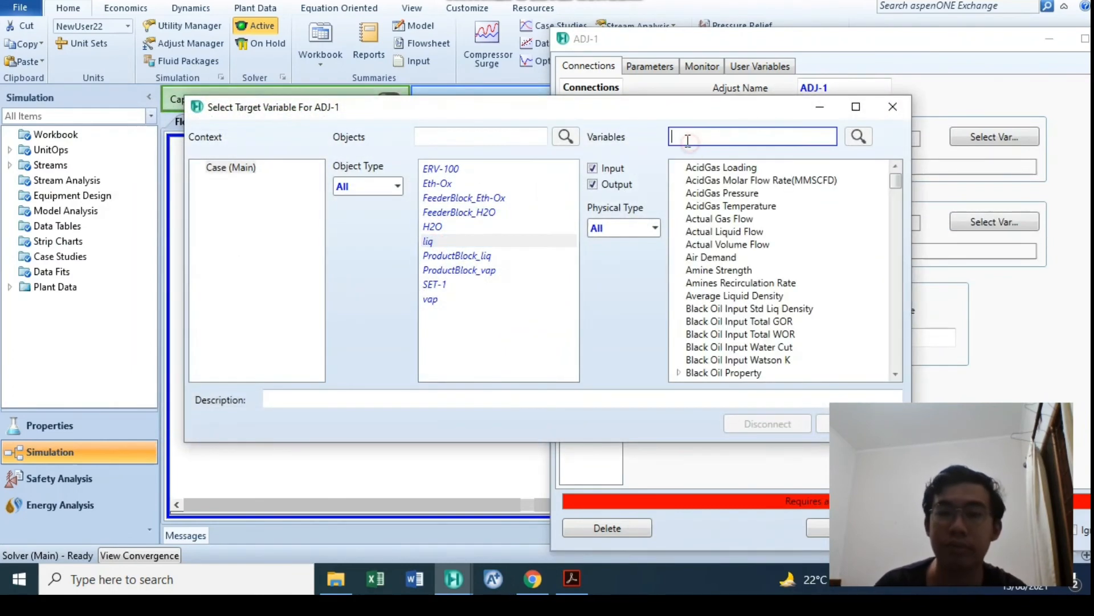
scroll(727, 367, "down", 5)
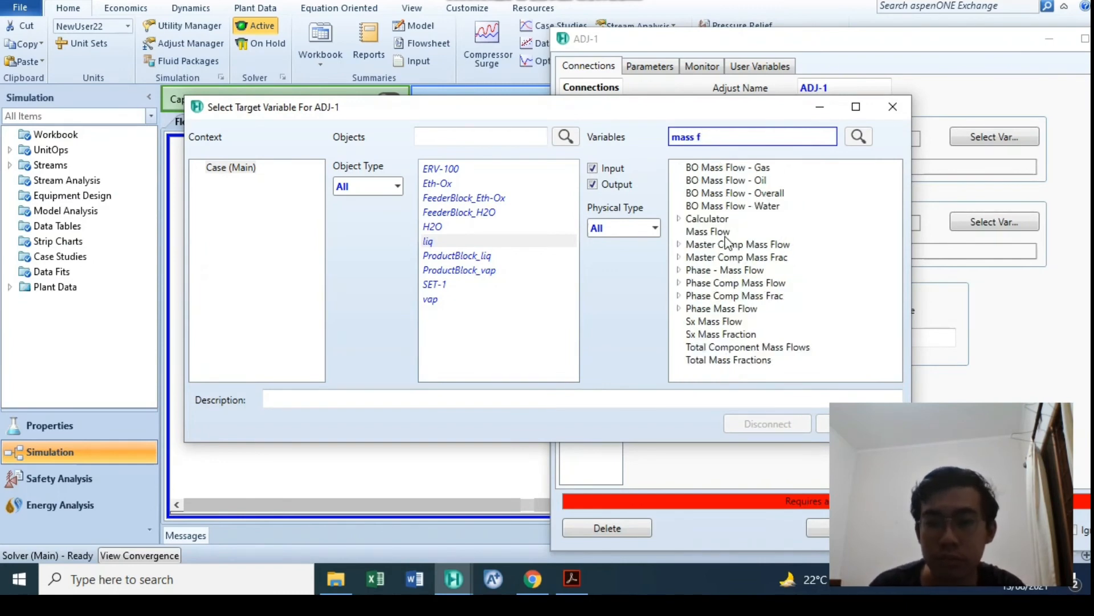
left_click(713, 232)
left_click_drag(663, 112, 564, 81)
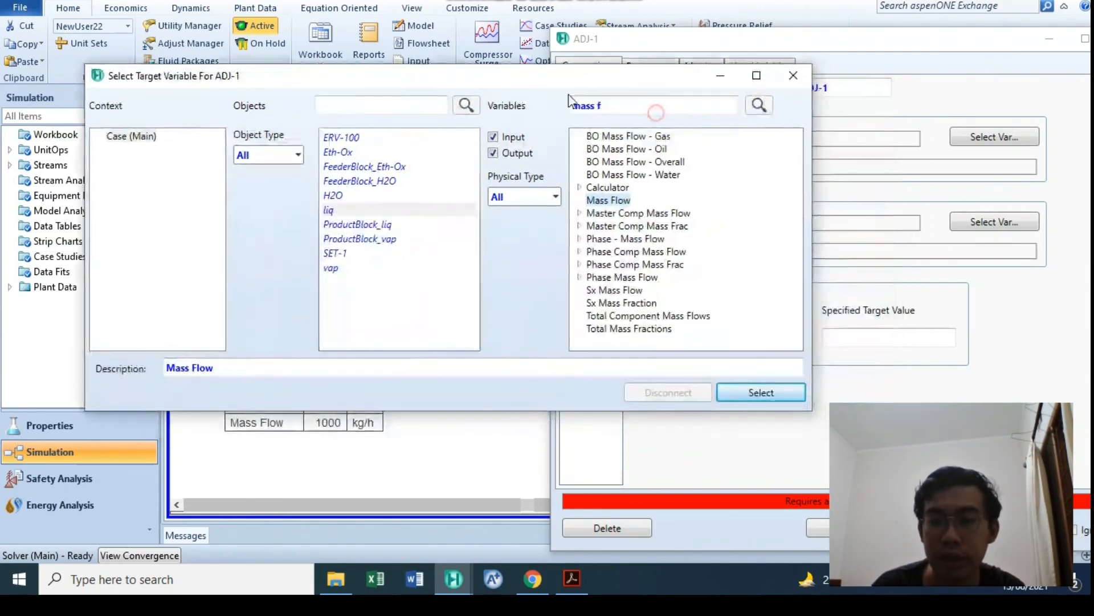
left_click(789, 399)
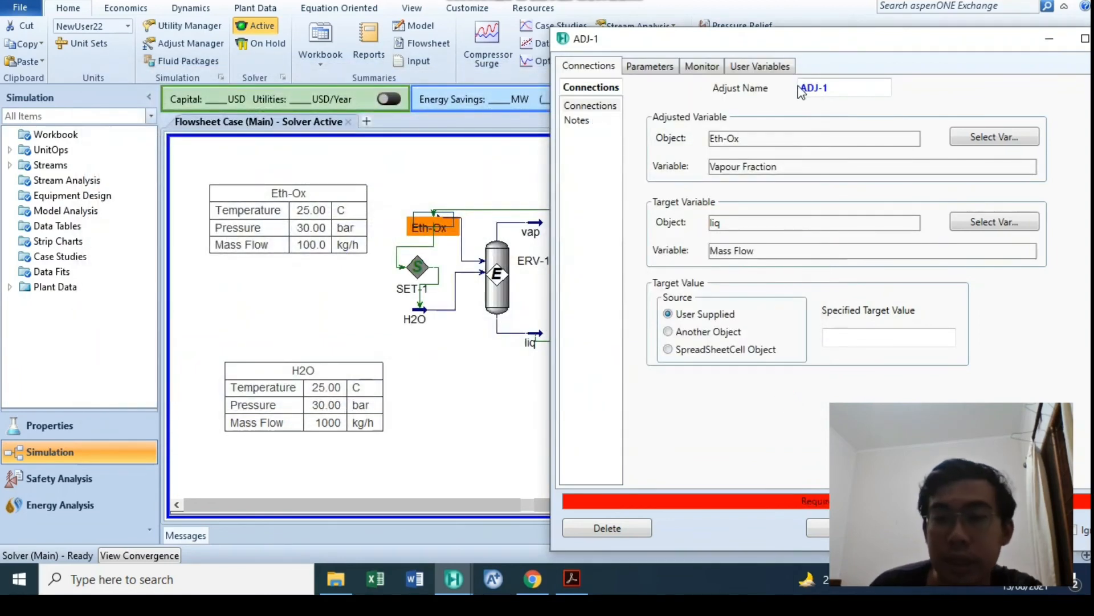
Step: Set the user-supplied target value of ADJ-1 to 2000 kg/h and start its calculation
left_click_drag(810, 43, 502, 41)
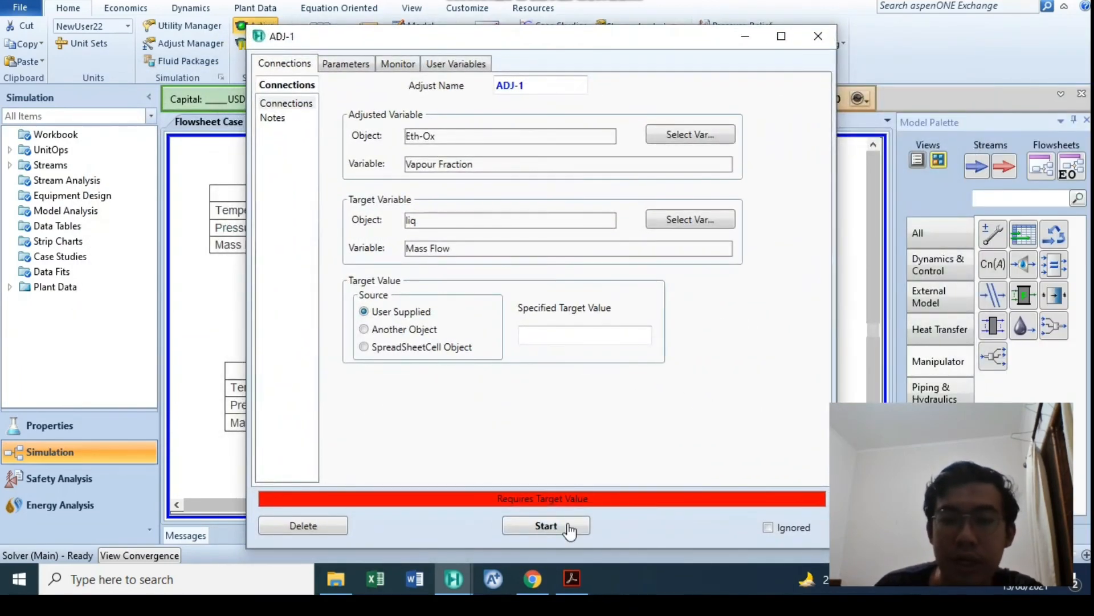
left_click(557, 337)
type("20")
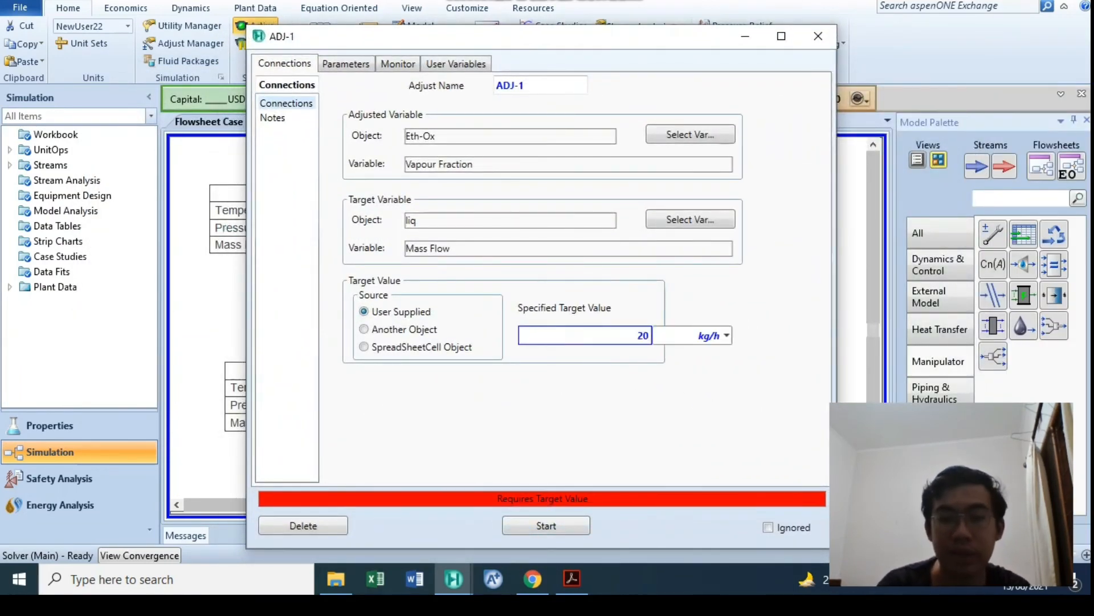
type("00")
key("Return")
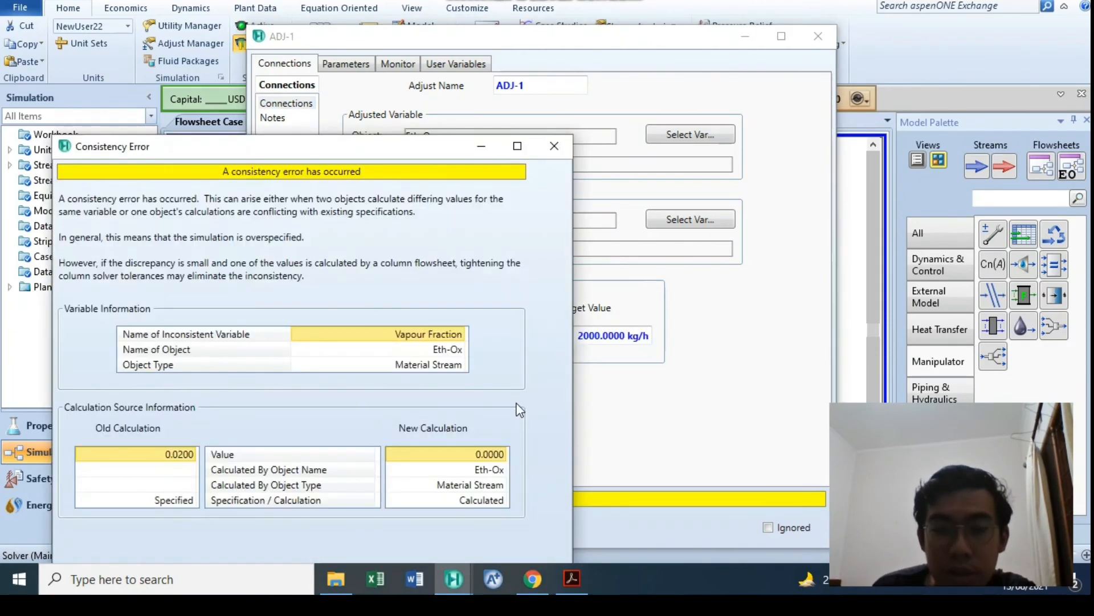
Step: Examine the consistency error details for the Eth-Ox stream, moving the ADJ-1 window out of the way
left_click_drag(296, 147, 611, 46)
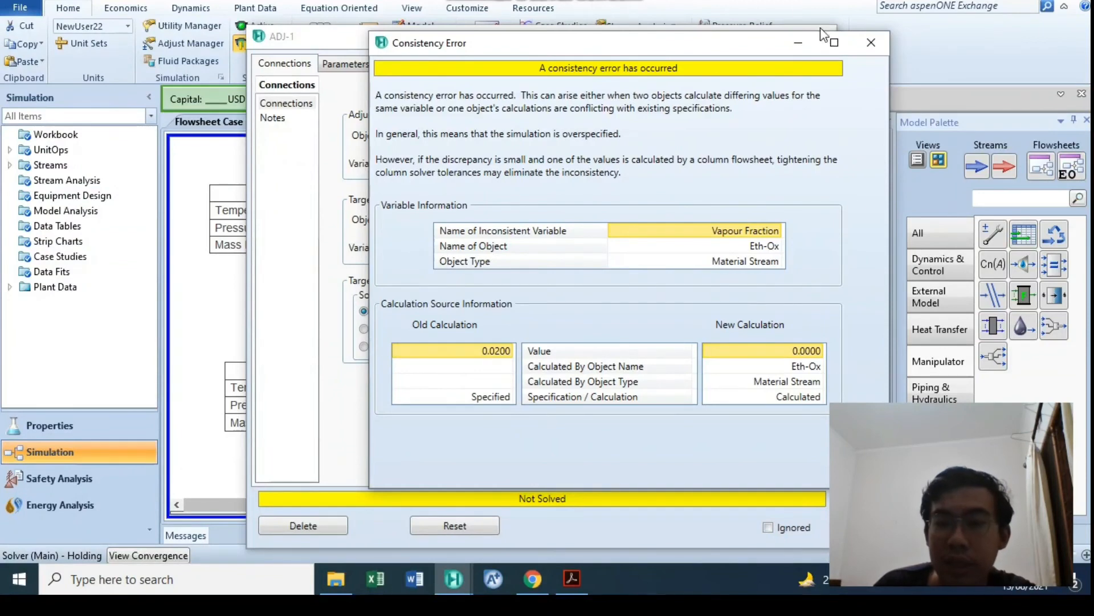
left_click_drag(320, 48, 105, 107)
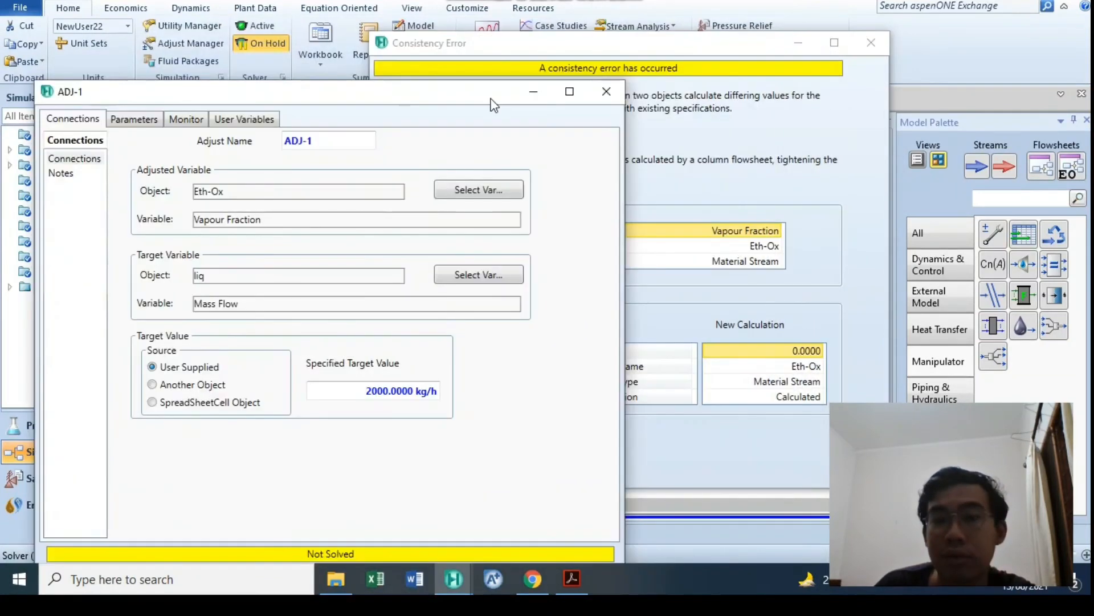
left_click(532, 93)
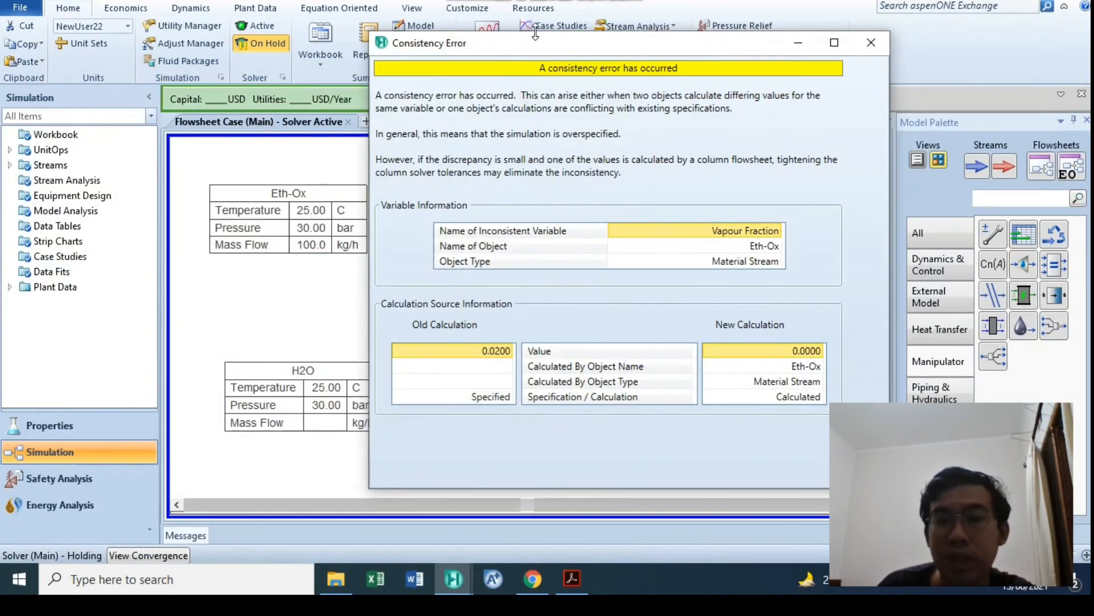
left_click_drag(536, 33, 708, 37)
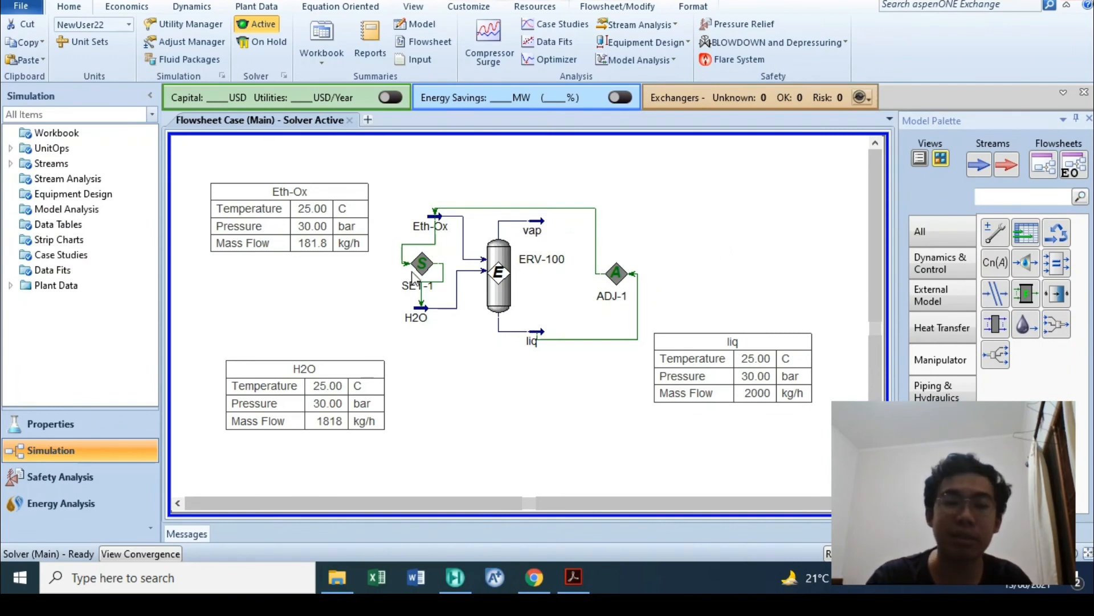
Step: Review the multiplier, target variable and source object of SET-1, then close it
left_click(425, 264)
double_click(425, 264)
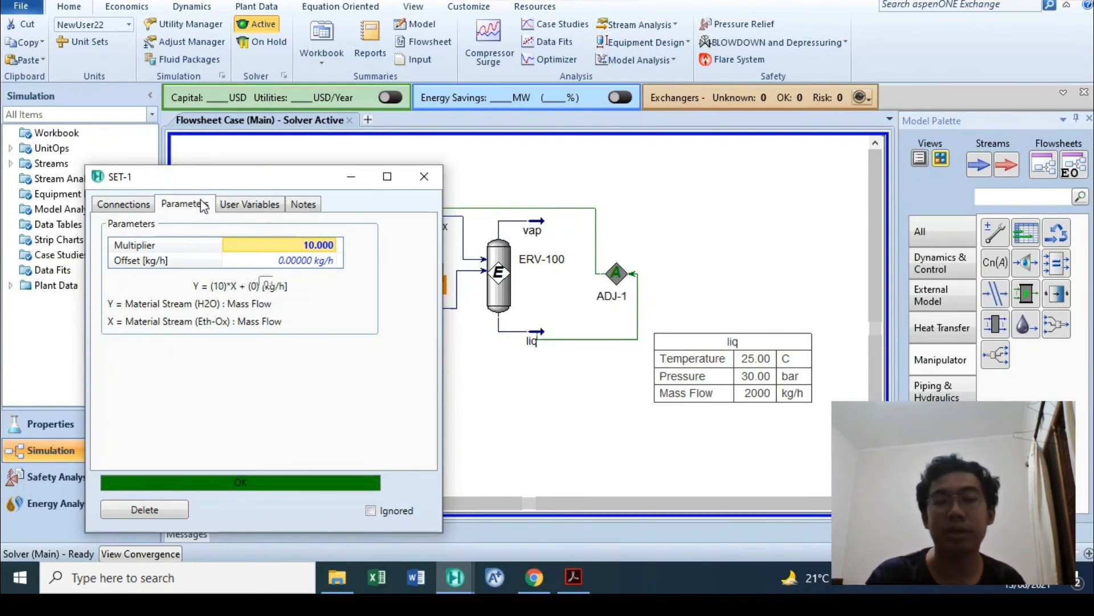
left_click(149, 204)
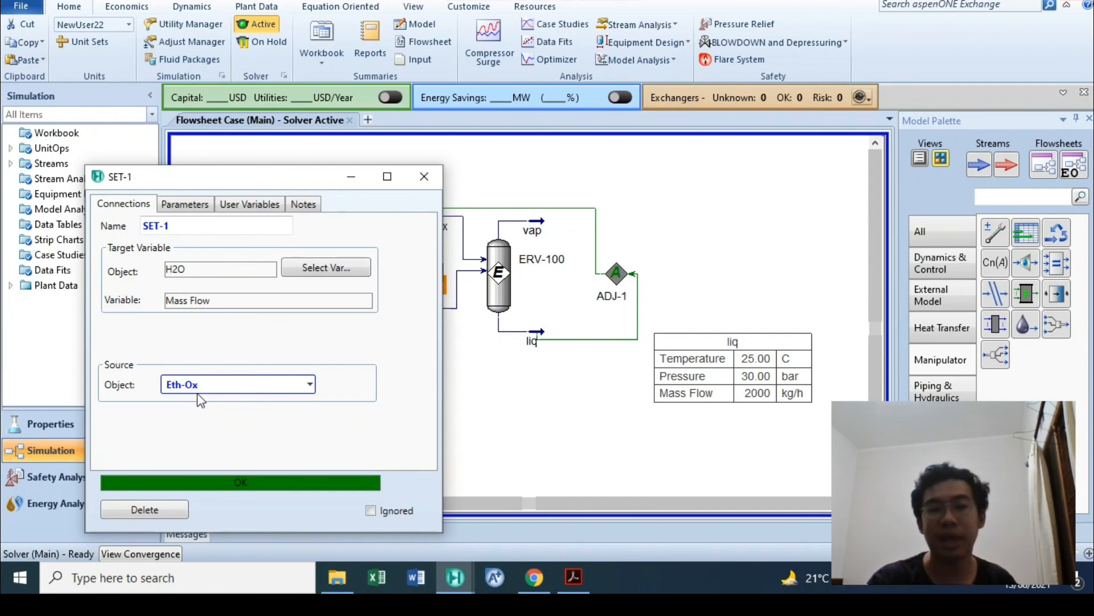
left_click(188, 209)
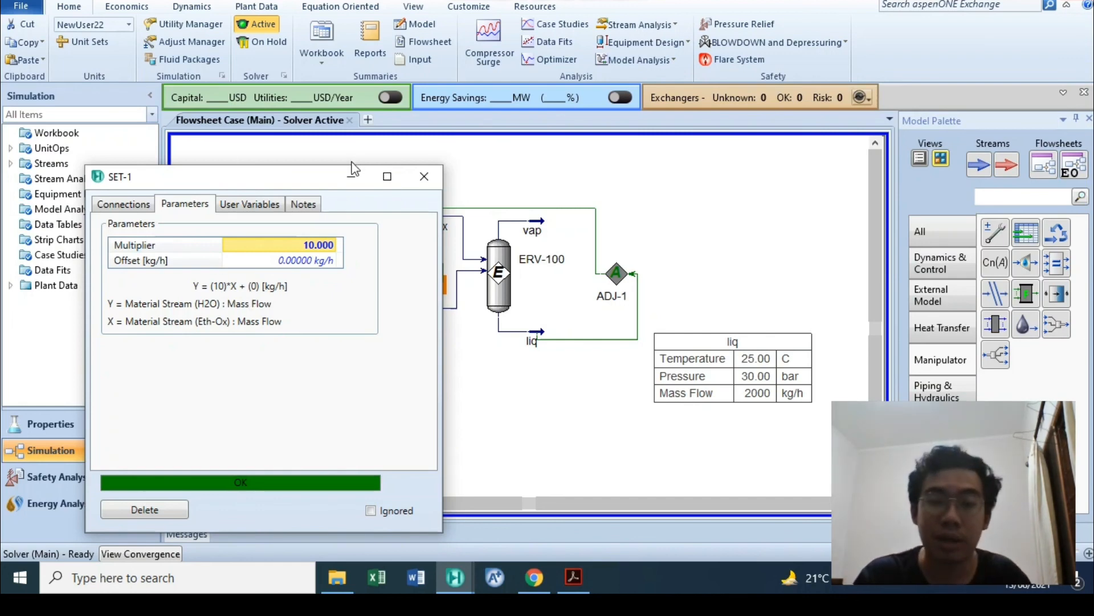
left_click(424, 176)
Step: Review the adjusted variable, target variable and target value of ADJ-1, then close it
left_click(534, 374)
double_click(616, 273)
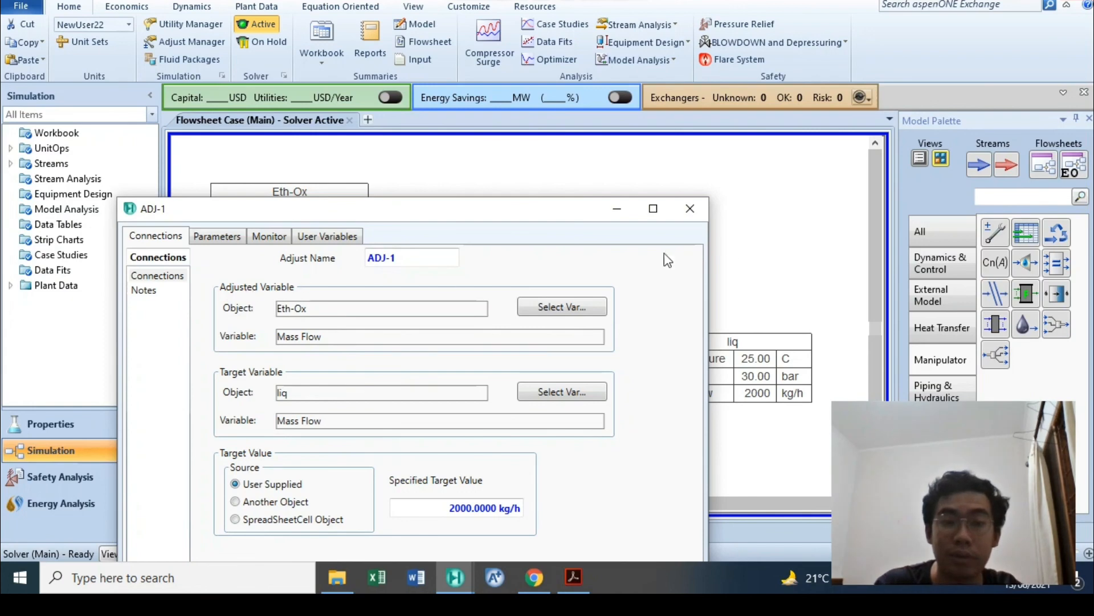
left_click(700, 211)
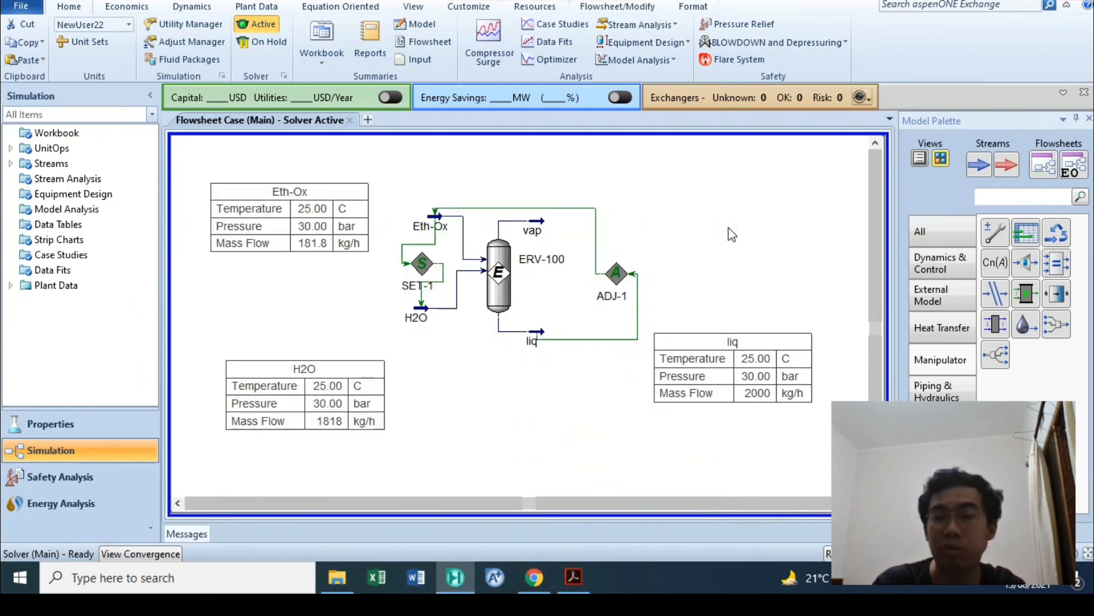